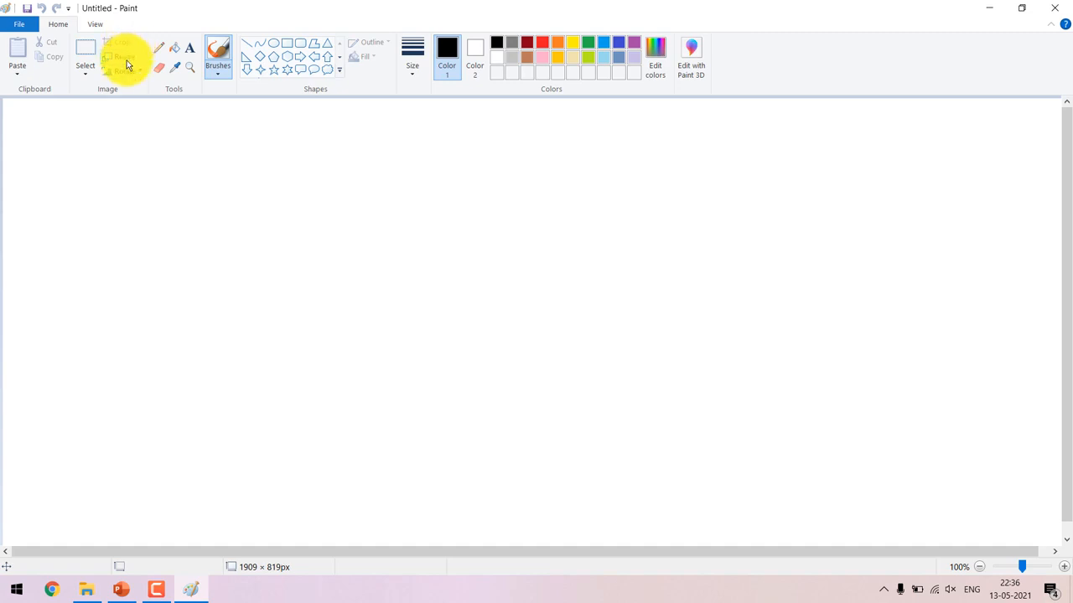
Use rectangular selection to mark out several areas of the blank canvas, ending with one about 304 × 256 px.
{"action": "left_click", "coordinate": [86, 72]}
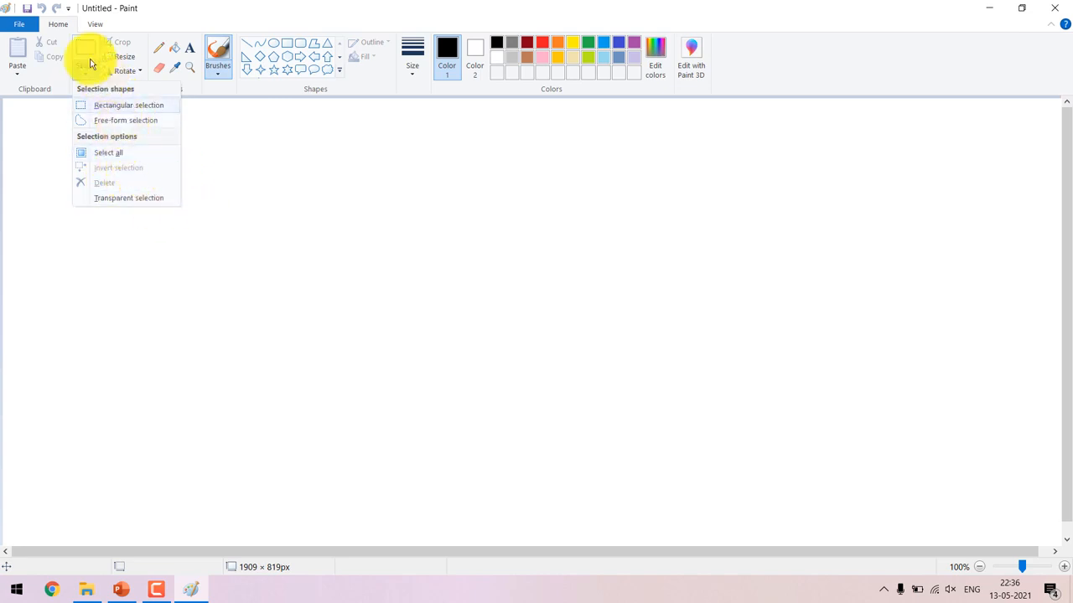
{"action": "left_click", "coordinate": [262, 161]}
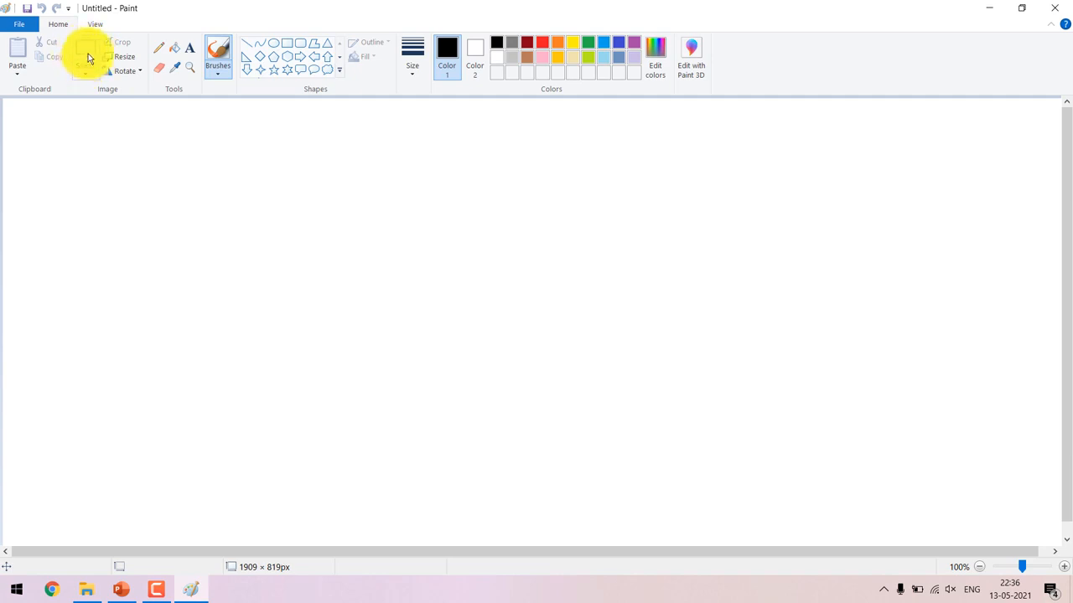
{"action": "left_click", "coordinate": [86, 47]}
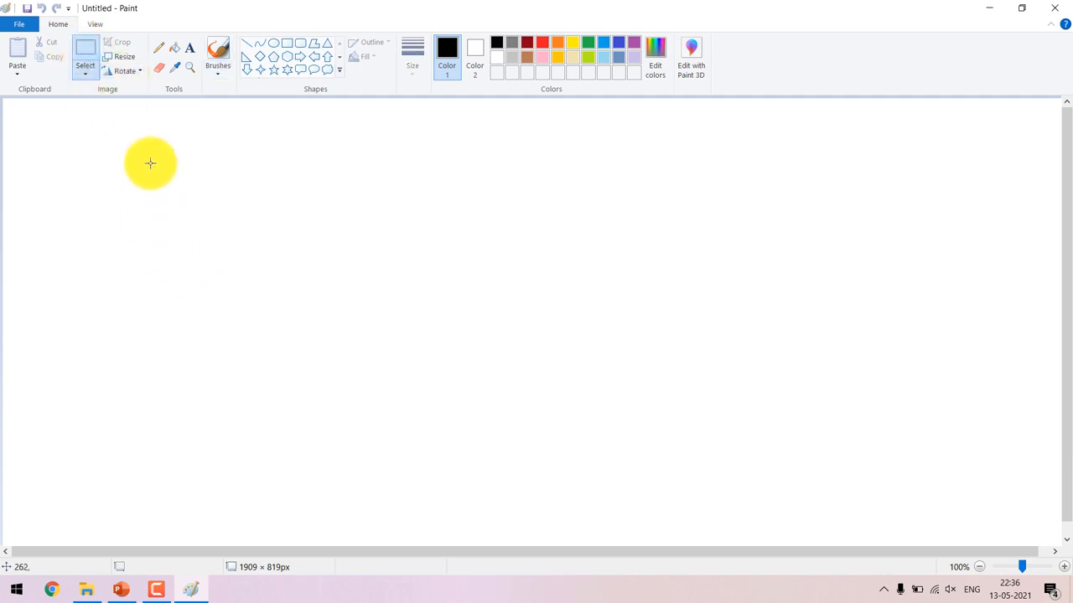
{"action": "left_click", "coordinate": [90, 53]}
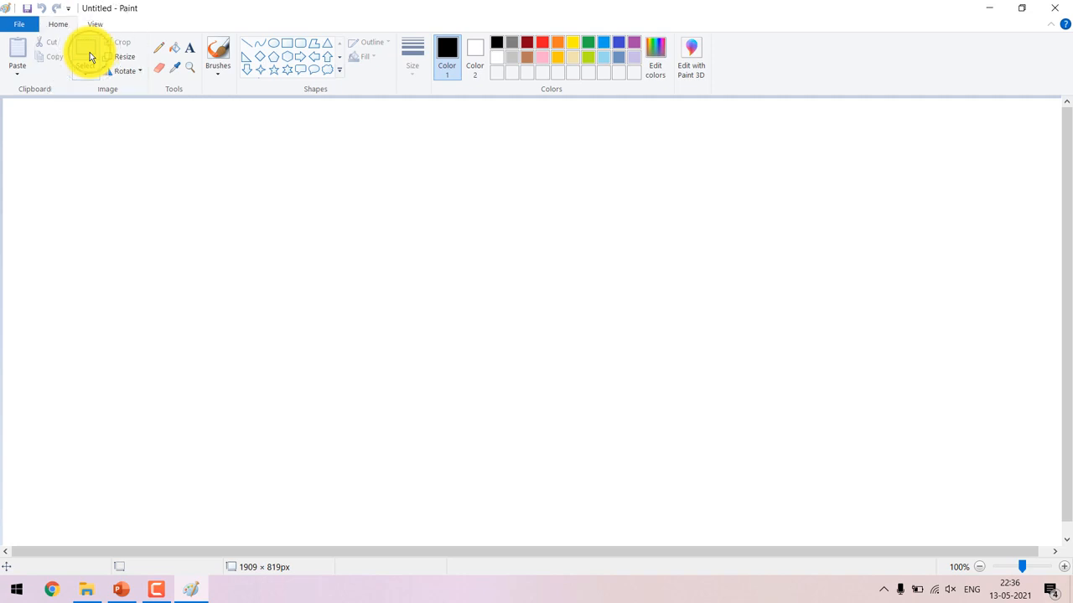
{"action": "left_click", "coordinate": [97, 119]}
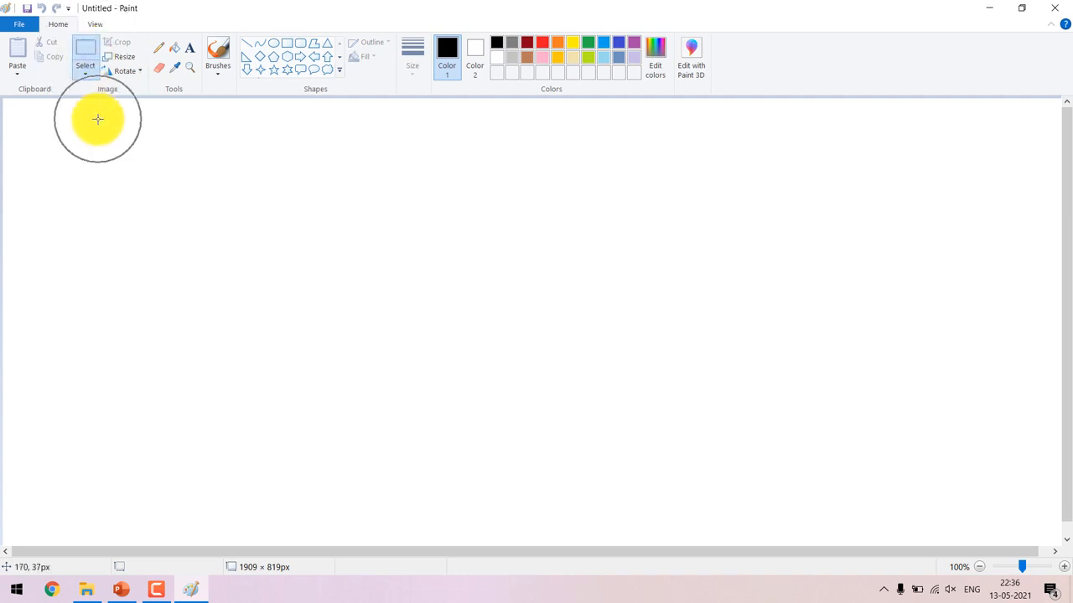
{"action": "left_click_drag", "start_coordinate": [133, 145], "coordinate": [248, 268]}
{"action": "left_click_drag", "start_coordinate": [321, 168], "coordinate": [393, 259]}
{"action": "left_click_drag", "start_coordinate": [457, 194], "coordinate": [527, 257]}
{"action": "left_click_drag", "start_coordinate": [566, 214], "coordinate": [663, 307]}
{"action": "left_click_drag", "start_coordinate": [153, 211], "coordinate": [322, 353]}
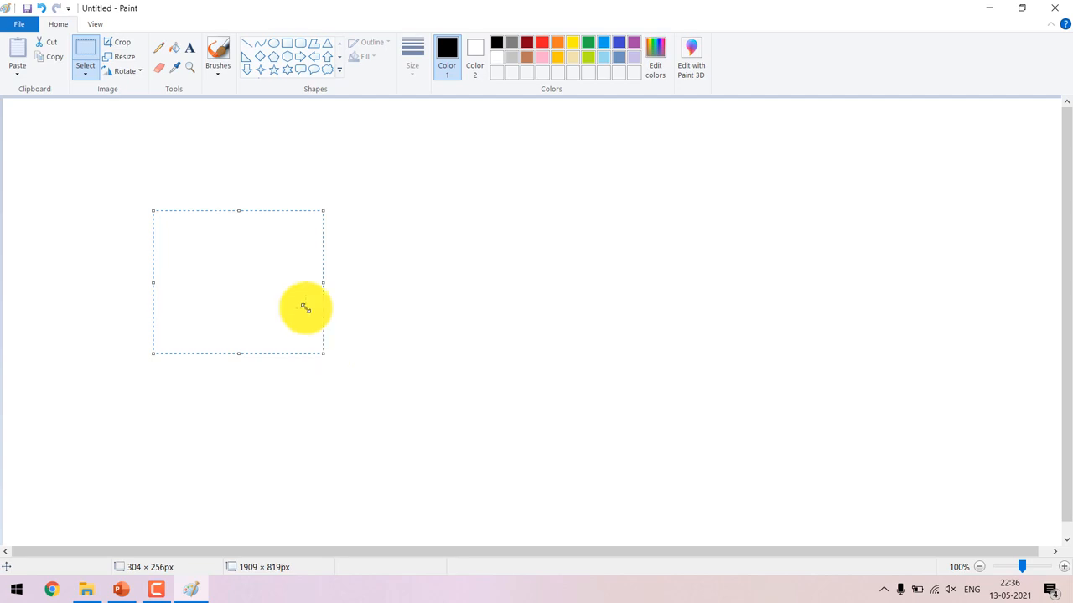
Draw a black circle outline in the upper-middle area of the canvas.
{"action": "left_click", "coordinate": [274, 44]}
{"action": "left_click_drag", "start_coordinate": [338, 206], "coordinate": [480, 342]}
{"action": "left_click", "coordinate": [568, 347]}
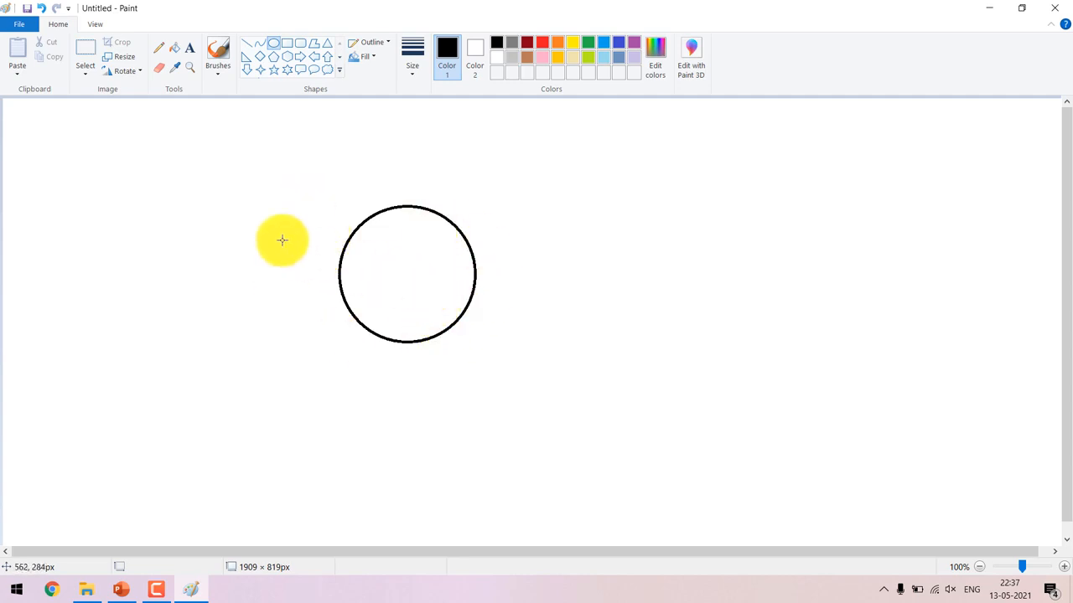
Enclose the circle in a rectangular selection about 476 × 402 px and duplicate it so three circles are spread across the canvas.
{"action": "left_click", "coordinate": [86, 52]}
{"action": "left_click_drag", "start_coordinate": [293, 170], "coordinate": [559, 395]}
{"action": "left_click_drag", "start_coordinate": [431, 281], "coordinate": [857, 426]}
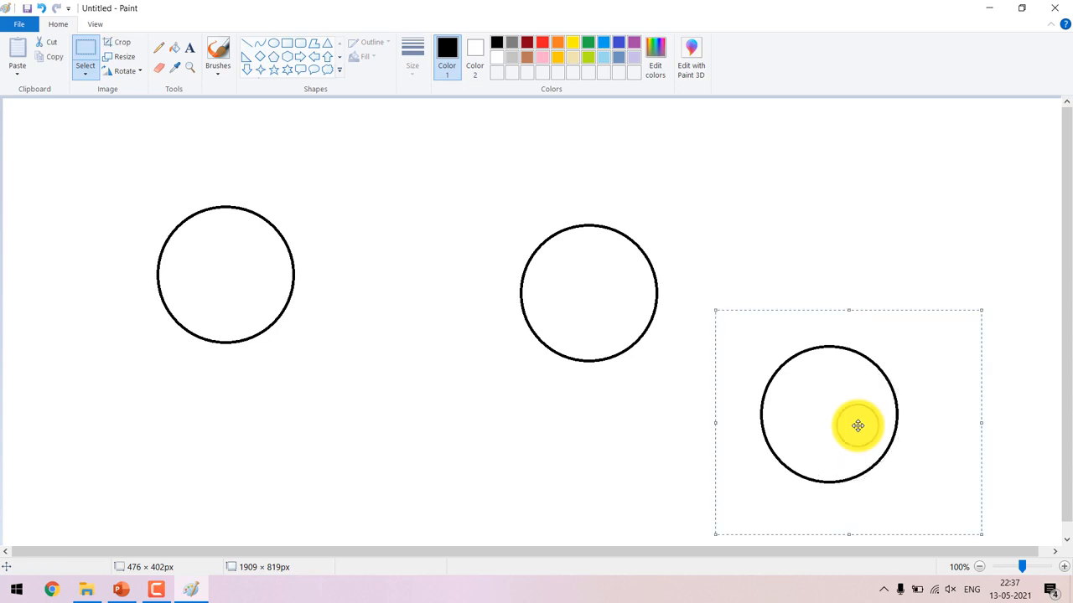
Delete the three circles one after another using rectangular selections, working from the rightmost to the leftmost.
{"action": "key", "text": "Delete"}
{"action": "left_click_drag", "start_coordinate": [445, 188], "coordinate": [739, 408]}
{"action": "key", "text": "Delete"}
{"action": "left_click_drag", "start_coordinate": [74, 174], "coordinate": [367, 359]}
{"action": "key", "text": "Delete"}
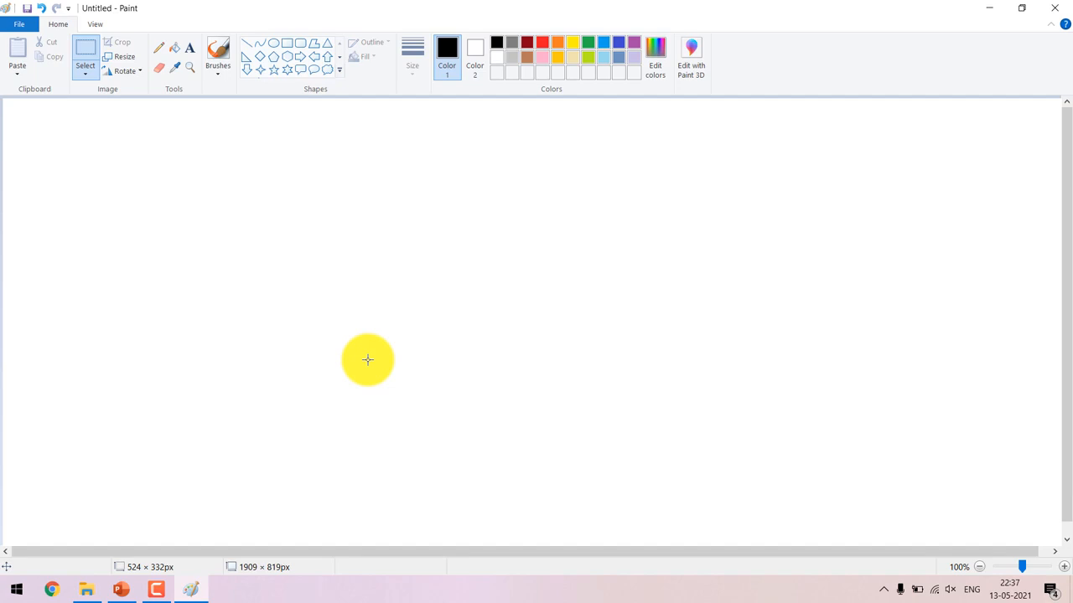
Draw a rectangle about 255 × 206 px in the upper-middle area of the canvas and fill it with black.
{"action": "left_click", "coordinate": [93, 71]}
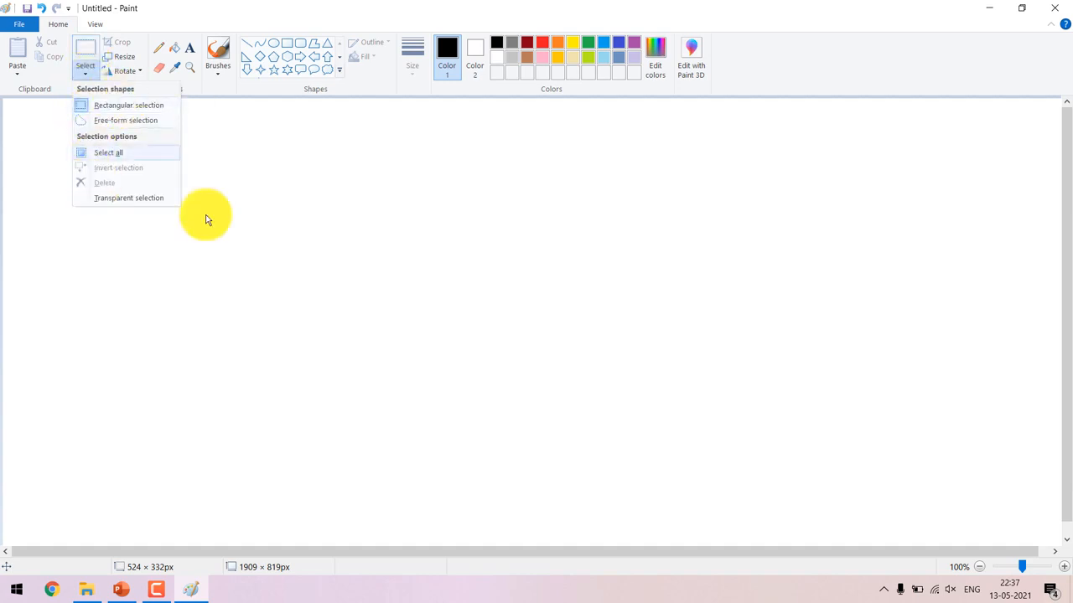
{"action": "left_click", "coordinate": [263, 253]}
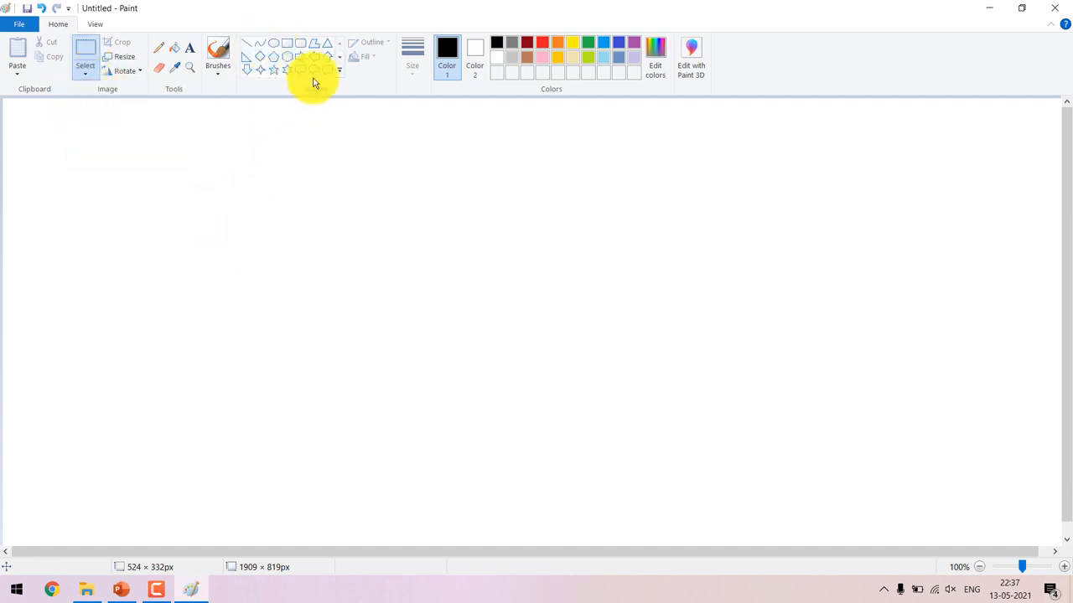
{"action": "left_click", "coordinate": [287, 44]}
{"action": "left_click_drag", "start_coordinate": [332, 147], "coordinate": [474, 261]}
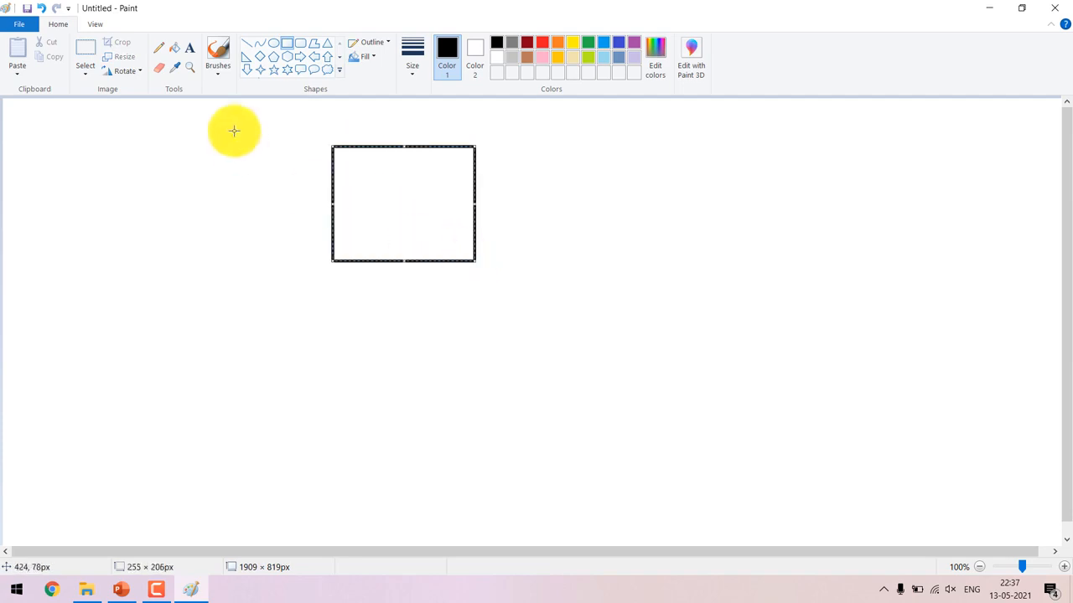
{"action": "left_click", "coordinate": [174, 49]}
{"action": "left_click", "coordinate": [424, 209]}
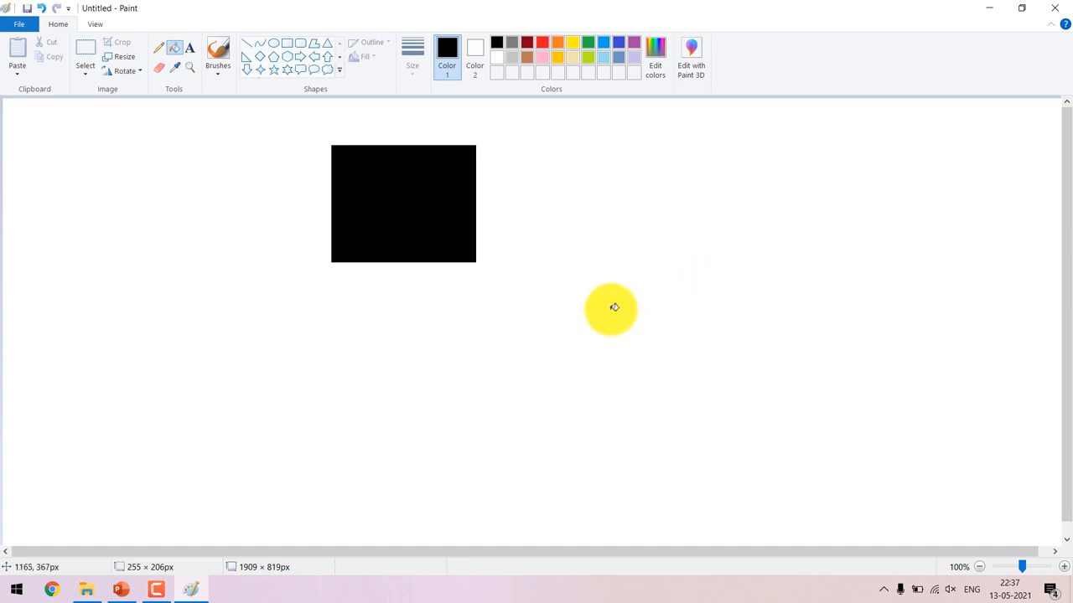
Enclose the black rectangle in a rectangular selection and release it without changing the shape.
{"action": "left_click", "coordinate": [88, 57]}
{"action": "left_click_drag", "start_coordinate": [302, 129], "coordinate": [505, 294]}
{"action": "left_click", "coordinate": [581, 301]}
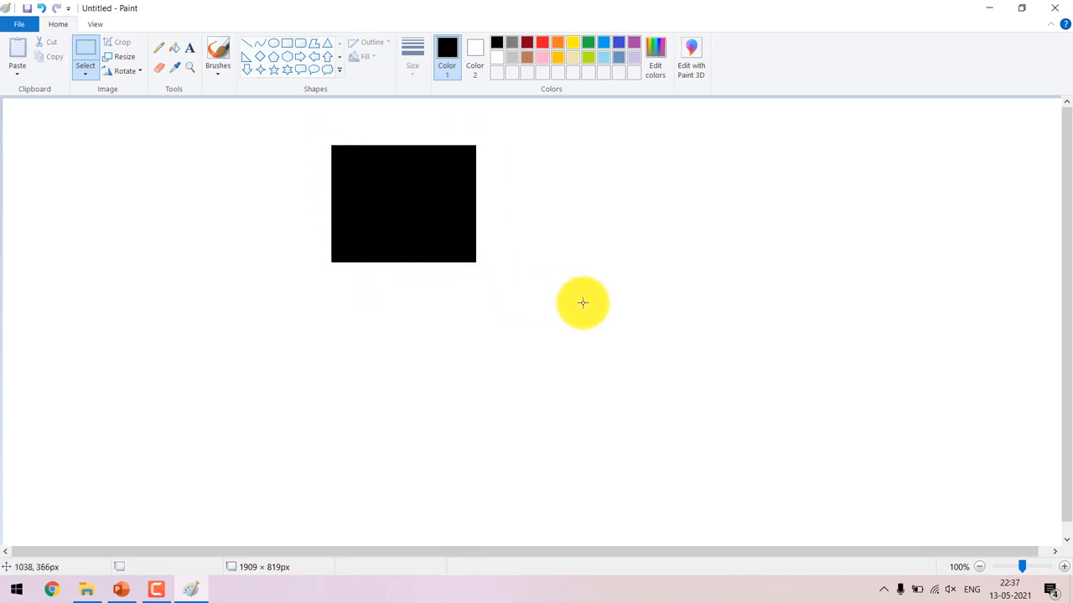
Draw a black five-point star outline in the lower-right area of the canvas.
{"action": "left_click", "coordinate": [273, 70]}
{"action": "left_click_drag", "start_coordinate": [682, 261], "coordinate": [890, 456]}
{"action": "left_click", "coordinate": [426, 292]}
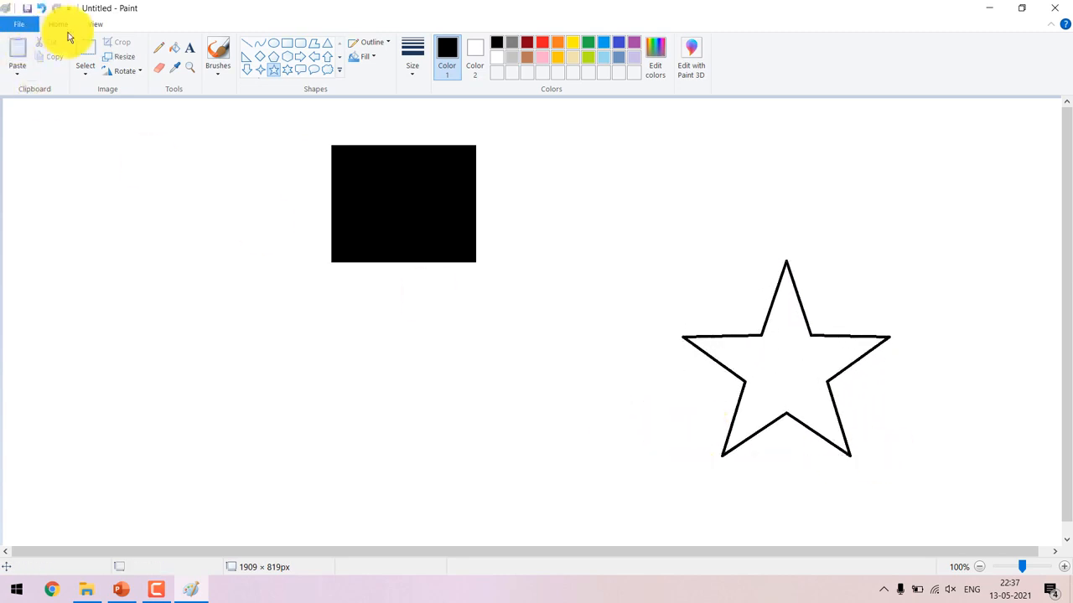
Try deleting the star with rectangular selections about 363 × 362 px and 547 × 387 px, undoing each deletion.
{"action": "left_click", "coordinate": [83, 51]}
{"action": "left_click_drag", "start_coordinate": [729, 276], "coordinate": [932, 477]}
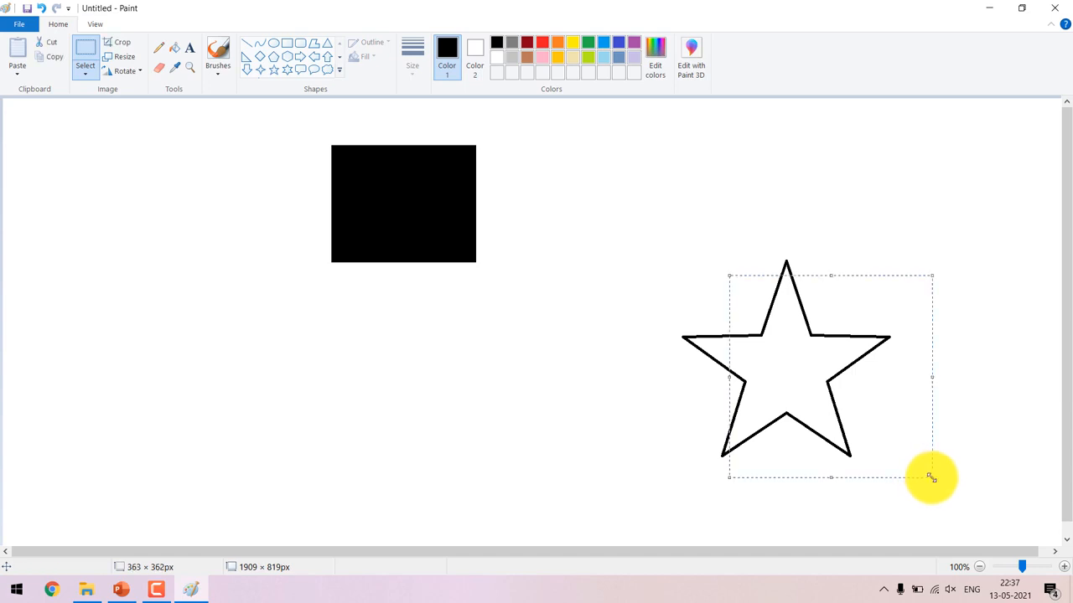
{"action": "key", "text": "Delete"}
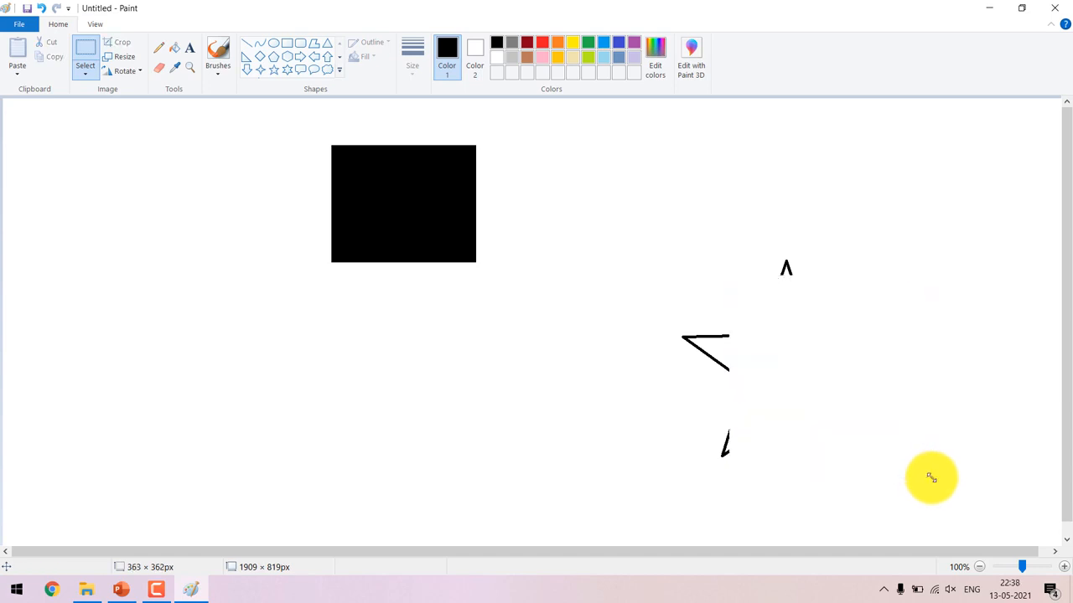
{"action": "key", "text": "ctrl+z"}
{"action": "mouse_move", "coordinate": [637, 293]}
{"action": "left_mouse_down"}
{"action": "mouse_move", "coordinate": [834, 399]}
{"action": "mouse_move", "coordinate": [942, 508]}
{"action": "left_mouse_up"}
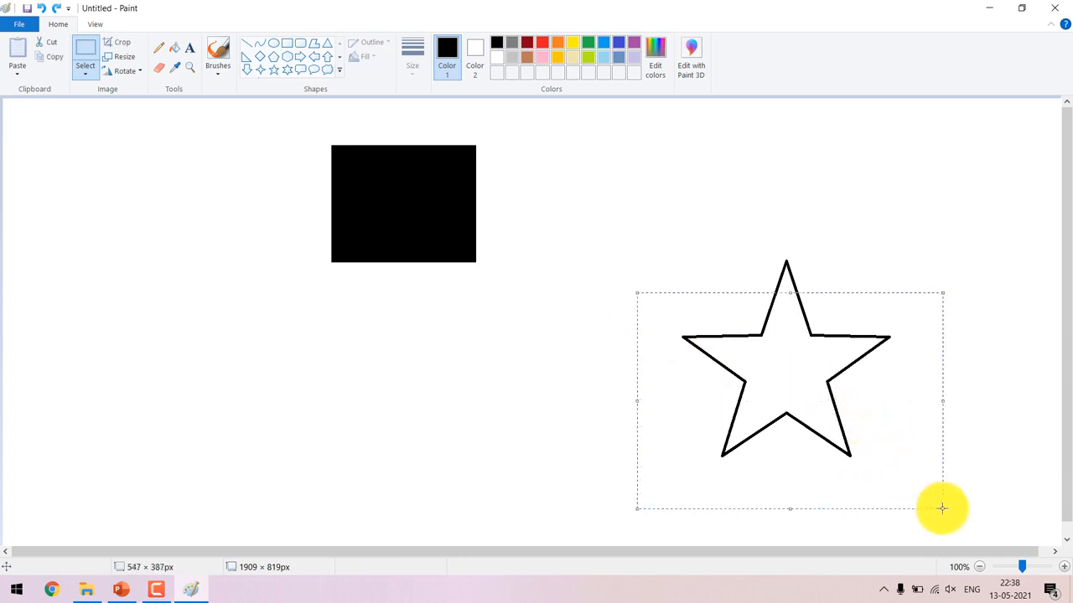
{"action": "key", "text": "Delete"}
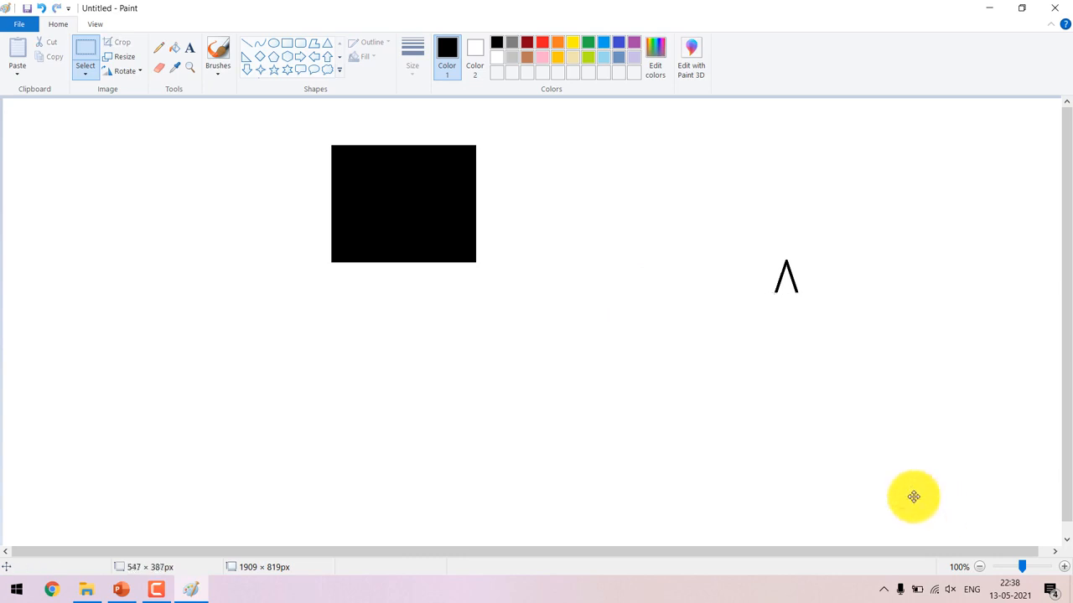
{"action": "key", "text": "ctrl+z"}
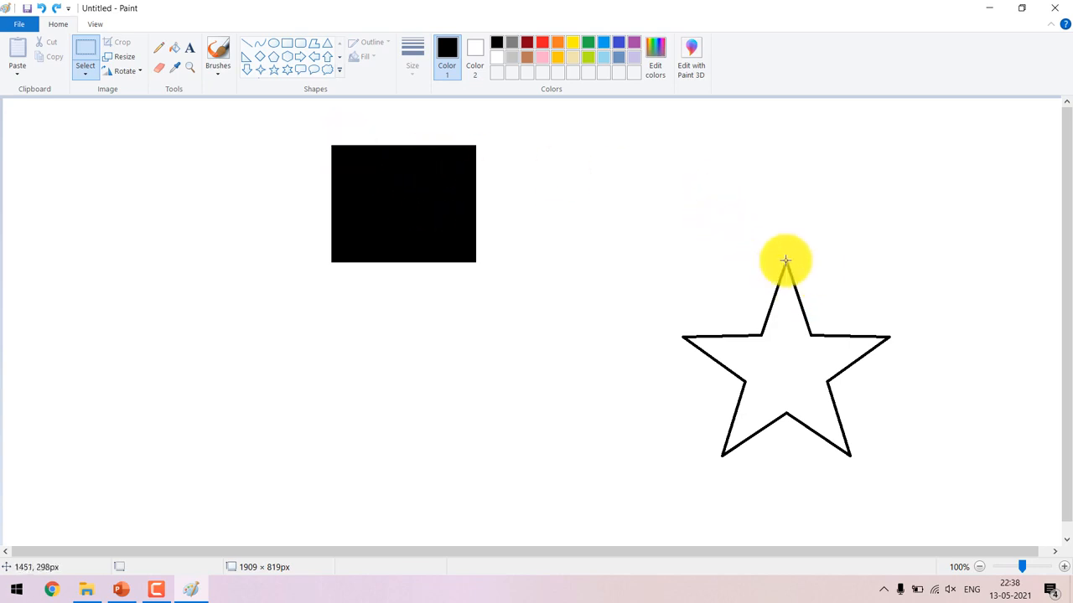
Draw a horizontal line about 428 px long from the star's top tip and a vertical line about 222 px long from its left tip.
{"action": "left_click", "coordinate": [247, 44]}
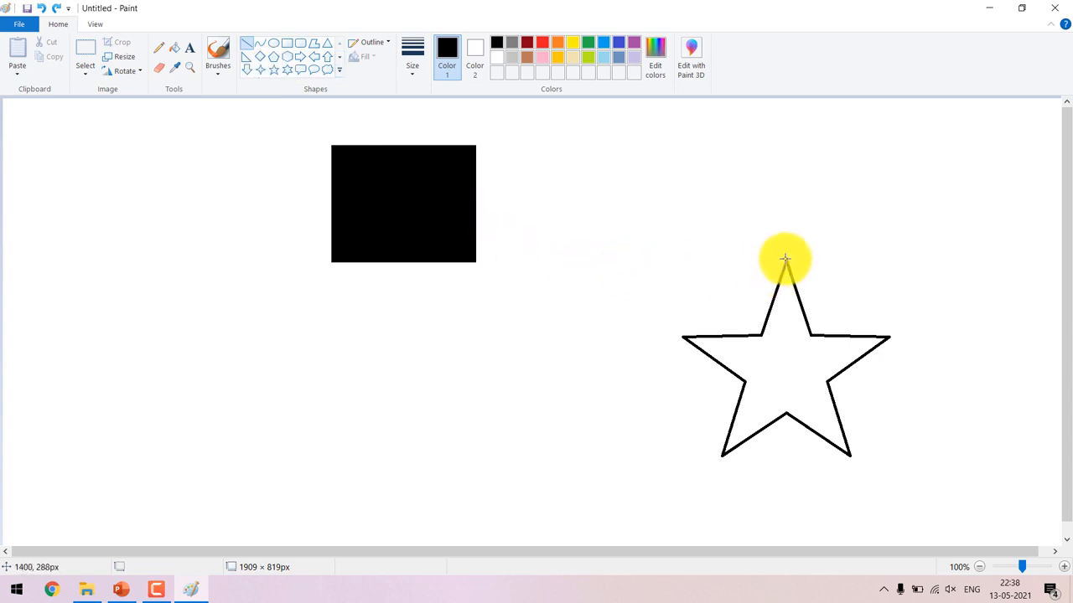
{"action": "left_click_drag", "start_coordinate": [787, 260], "coordinate": [547, 265]}
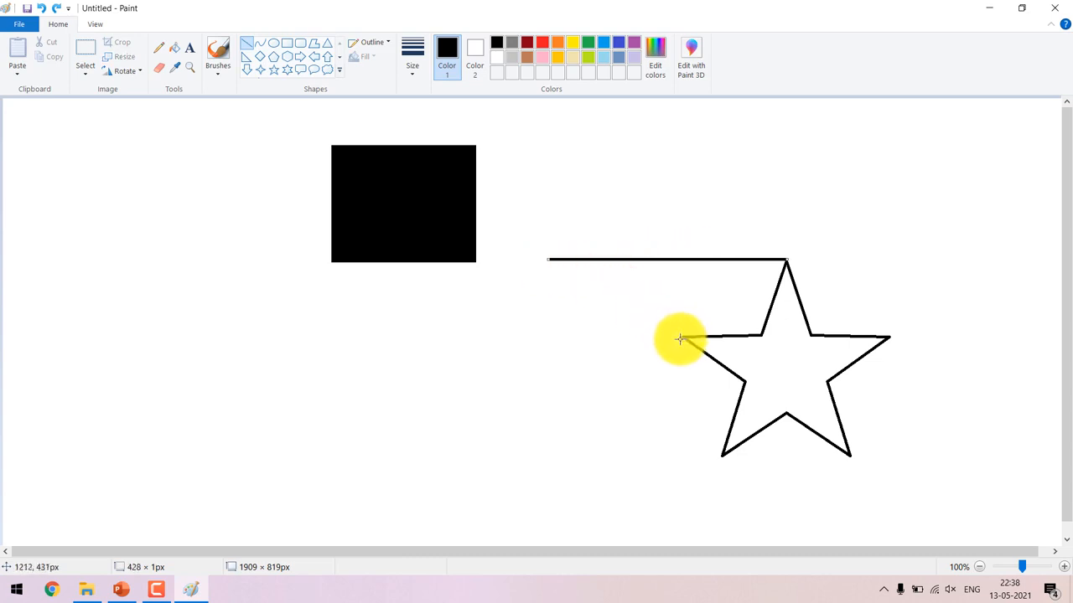
{"action": "left_click_drag", "start_coordinate": [680, 338], "coordinate": [656, 217]}
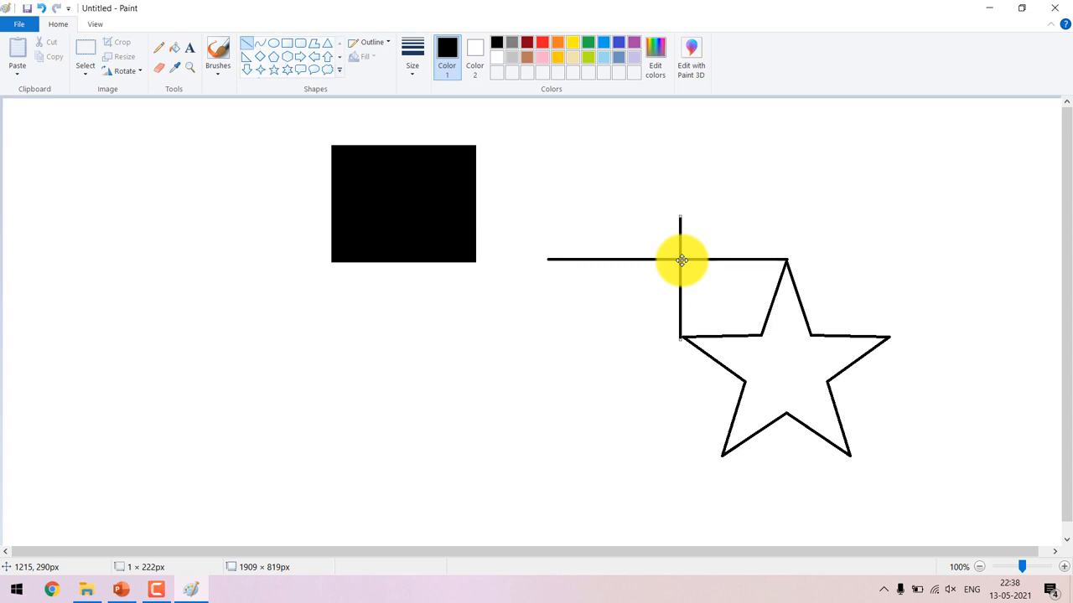
Delete a selection about 408 × 429 px around the star starting at the guide lines' crossing, then undo the deletion and both lines.
{"action": "left_click", "coordinate": [86, 47]}
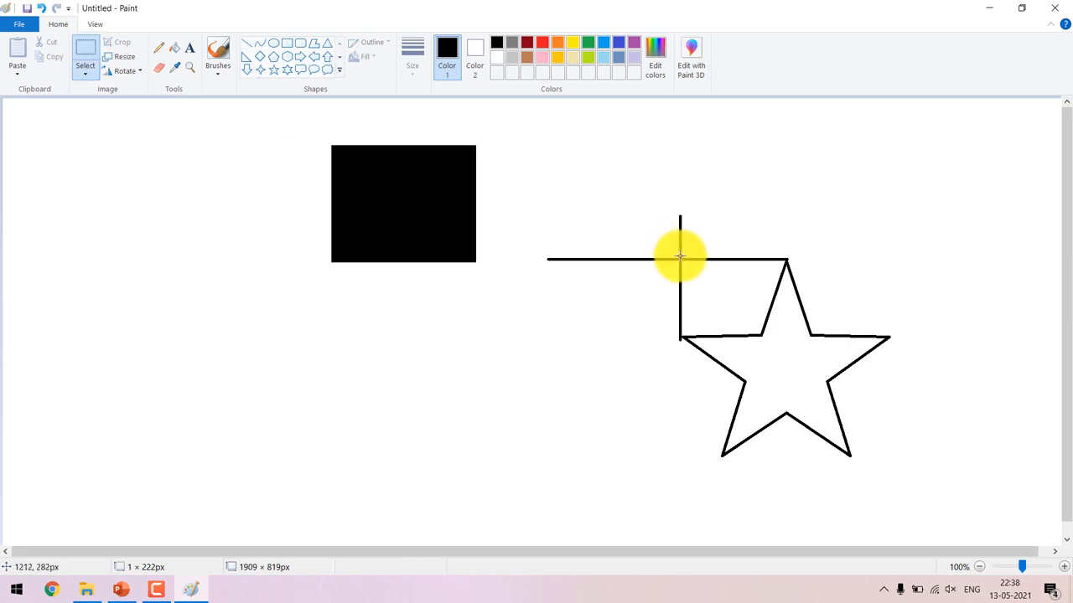
{"action": "left_click_drag", "start_coordinate": [680, 257], "coordinate": [907, 496]}
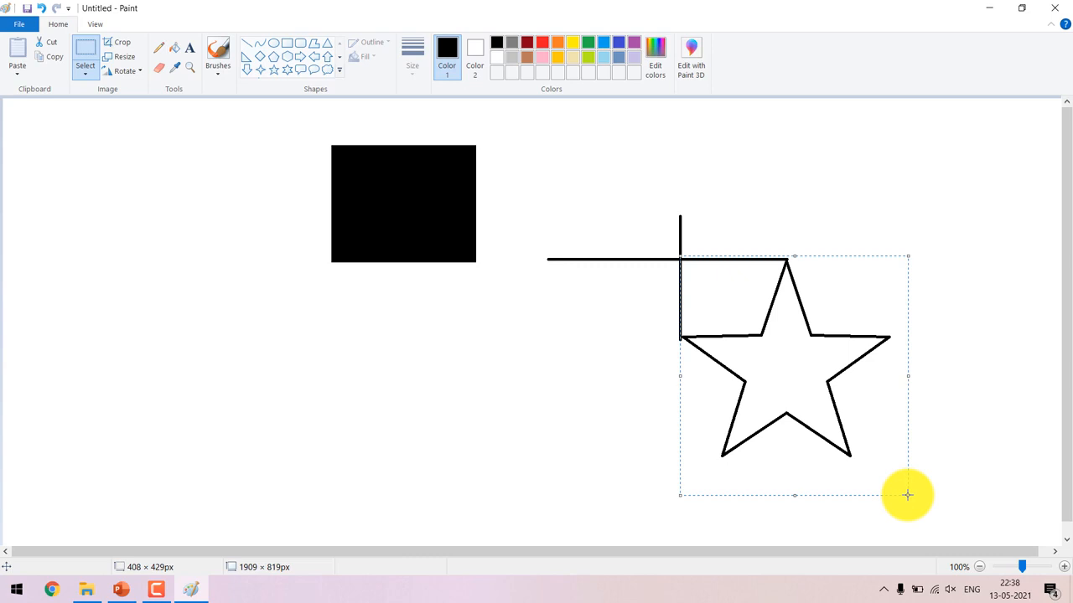
{"action": "key", "text": "Delete"}
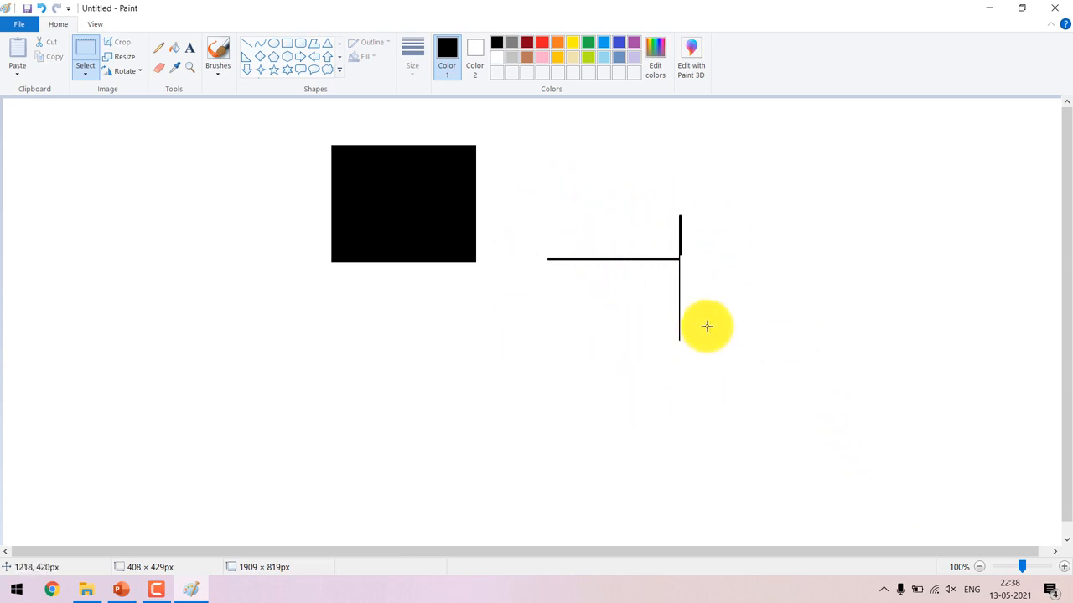
{"action": "key", "text": "ctrl+z"}
{"action": "key", "text": "ctrl+z"}
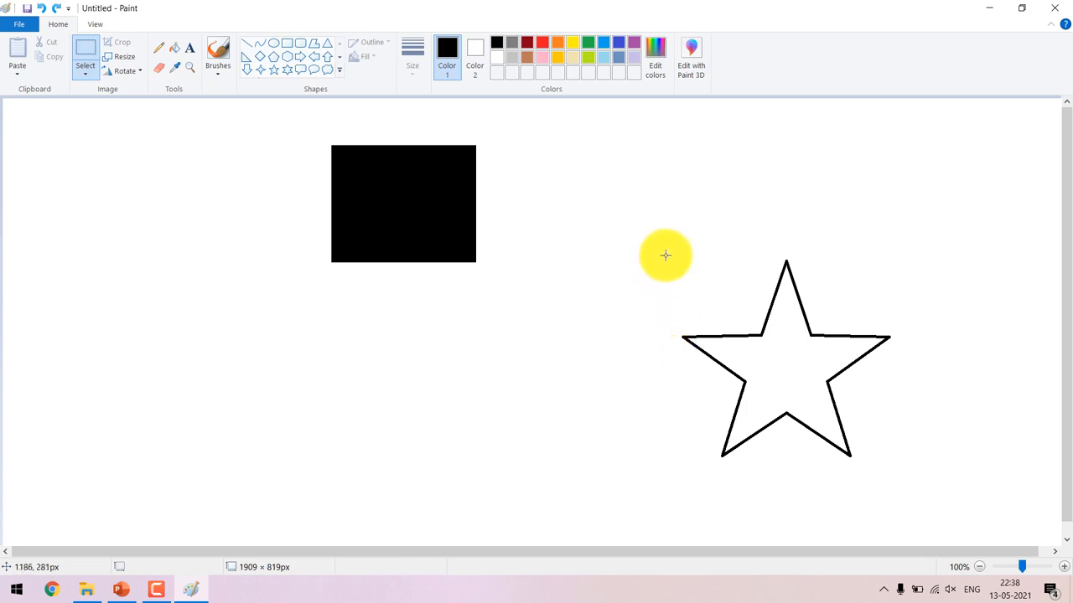
Enclose the whole star in a rectangular selection about 539 × 485 px and move it up and left beside the black rectangle.
{"action": "left_click_drag", "start_coordinate": [662, 238], "coordinate": [915, 486]}
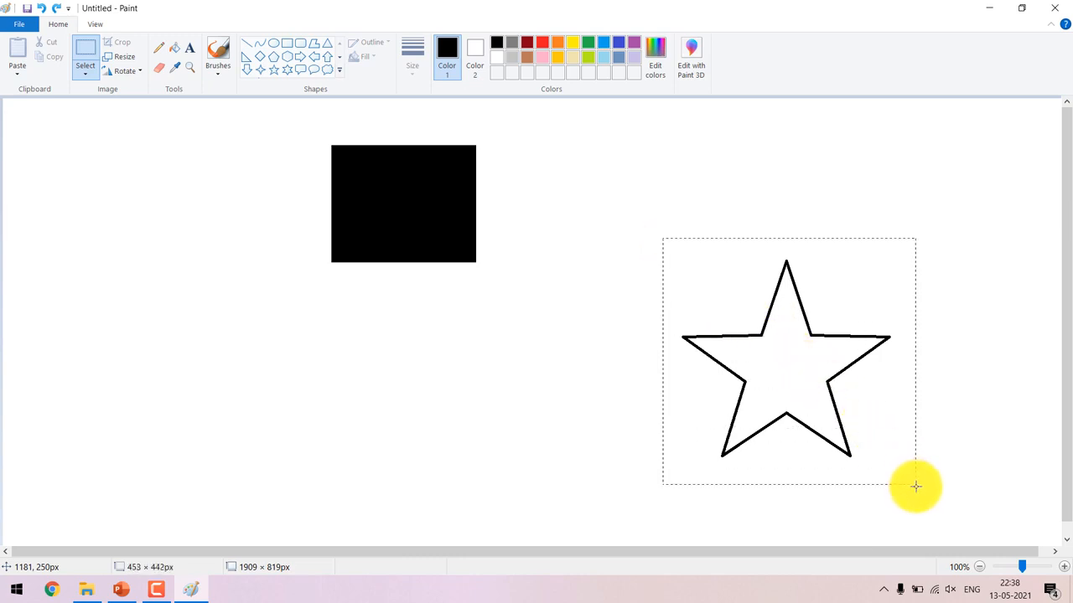
{"action": "left_click", "coordinate": [967, 455]}
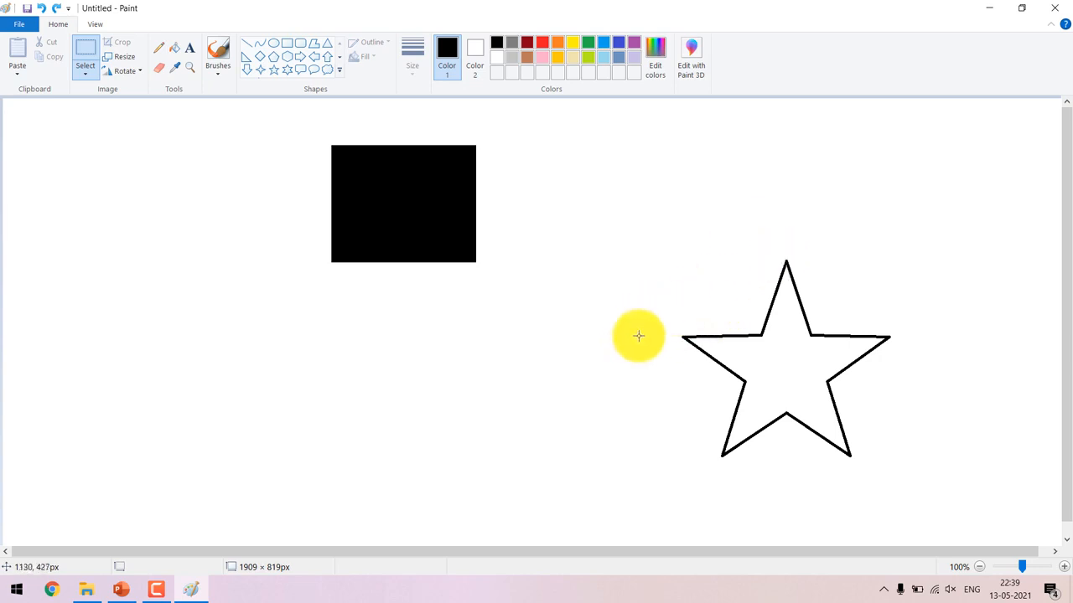
{"action": "left_click_drag", "start_coordinate": [632, 236], "coordinate": [934, 507]}
{"action": "left_click_drag", "start_coordinate": [846, 410], "coordinate": [732, 319]}
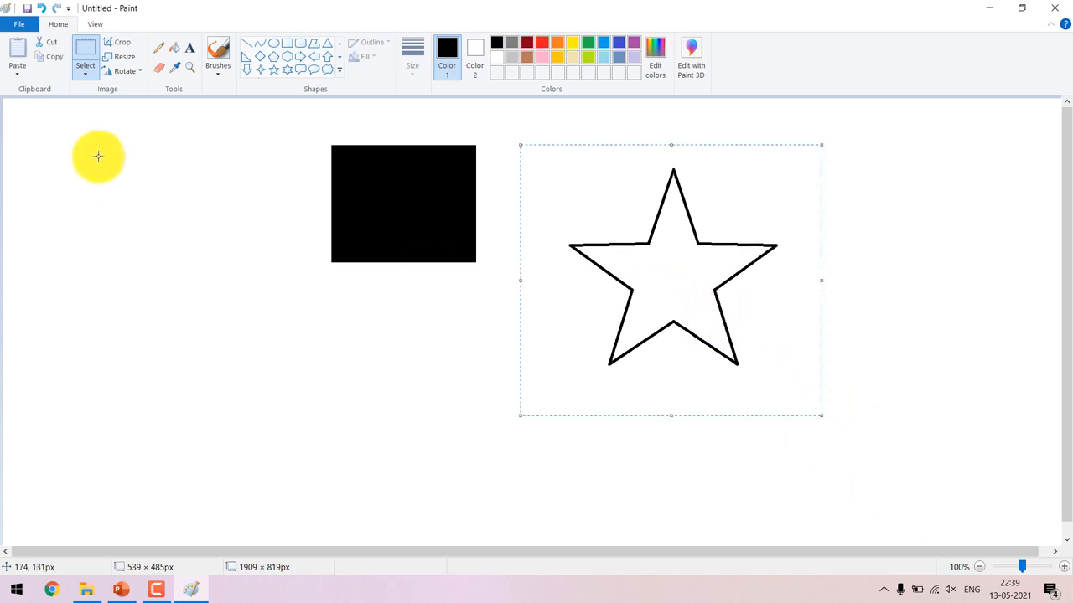
Select everything on the canvas and delete it.
{"action": "left_click", "coordinate": [81, 79]}
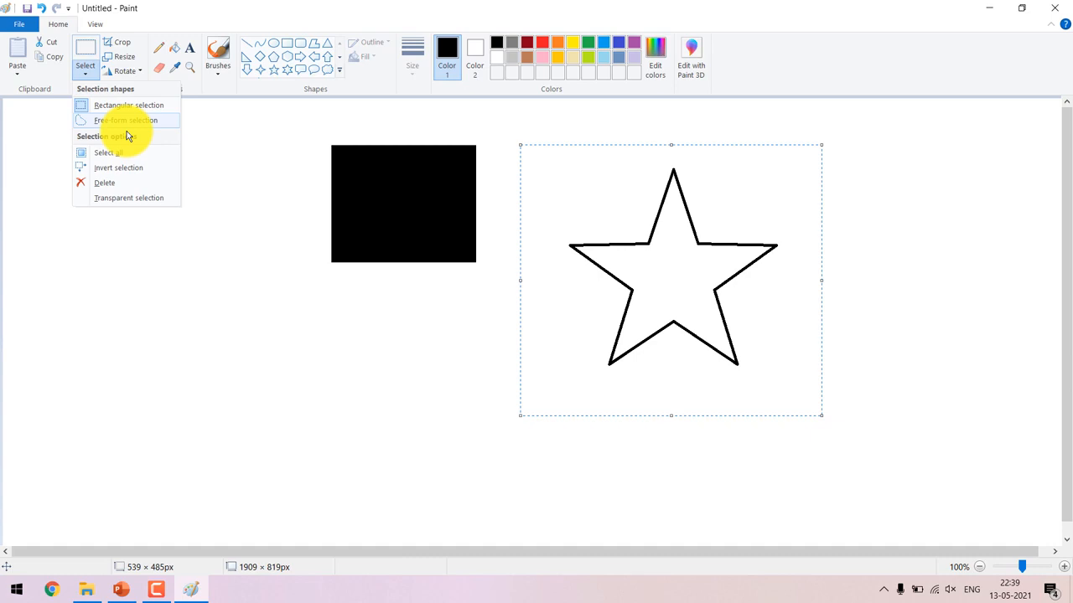
{"action": "left_click", "coordinate": [268, 177]}
{"action": "key", "text": "ctrl+a"}
{"action": "key", "text": "Delete"}
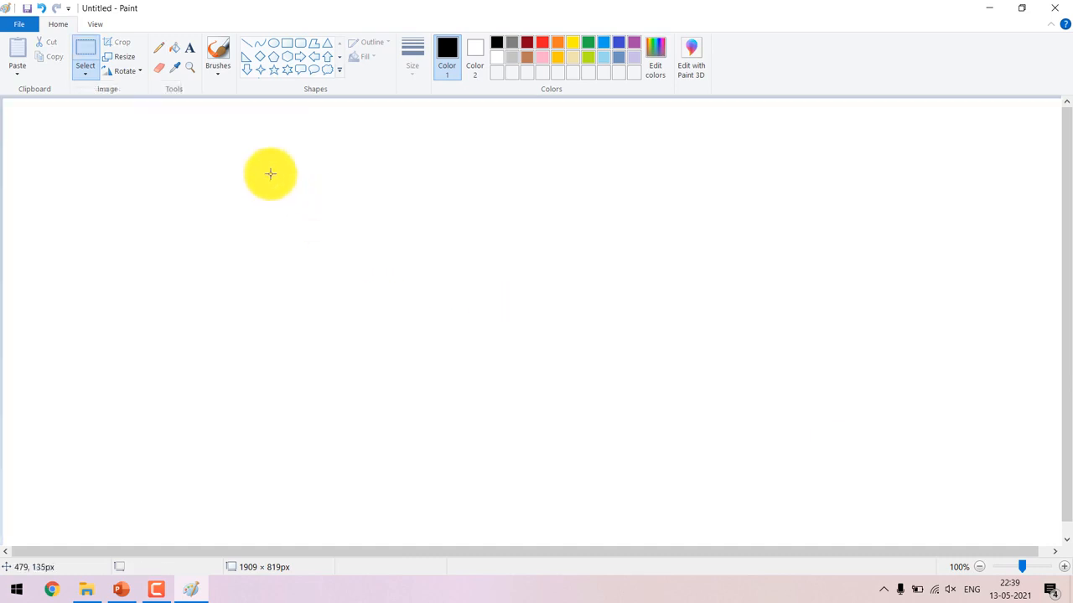
Draw a black-outlined rectangle about 770 × 612 px in the middle of the canvas and fill it with red.
{"action": "left_click", "coordinate": [291, 46]}
{"action": "left_click_drag", "start_coordinate": [249, 171], "coordinate": [667, 494]}
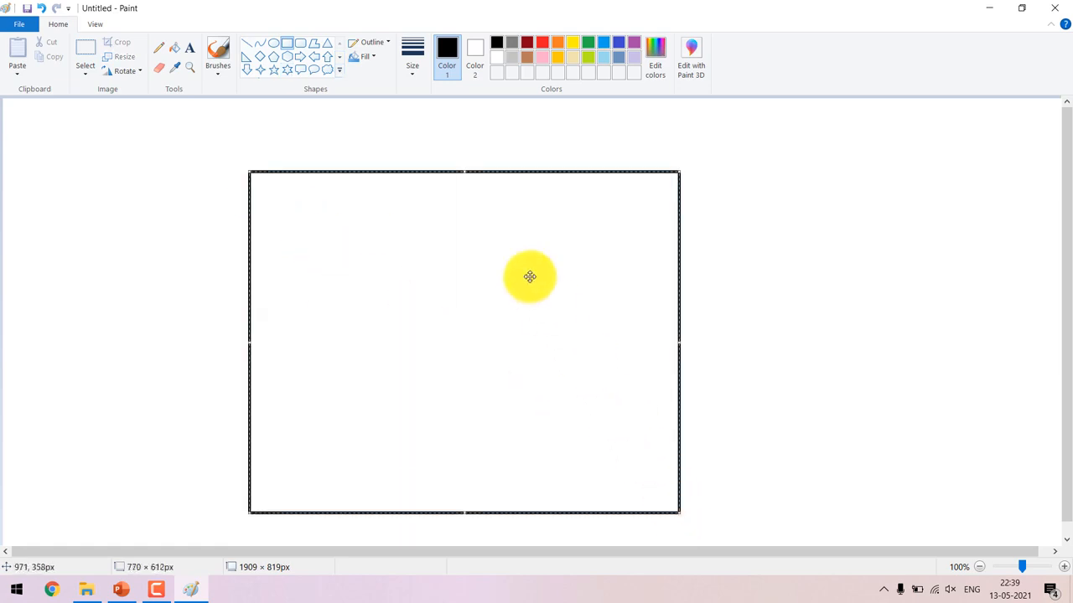
{"action": "left_click", "coordinate": [172, 186]}
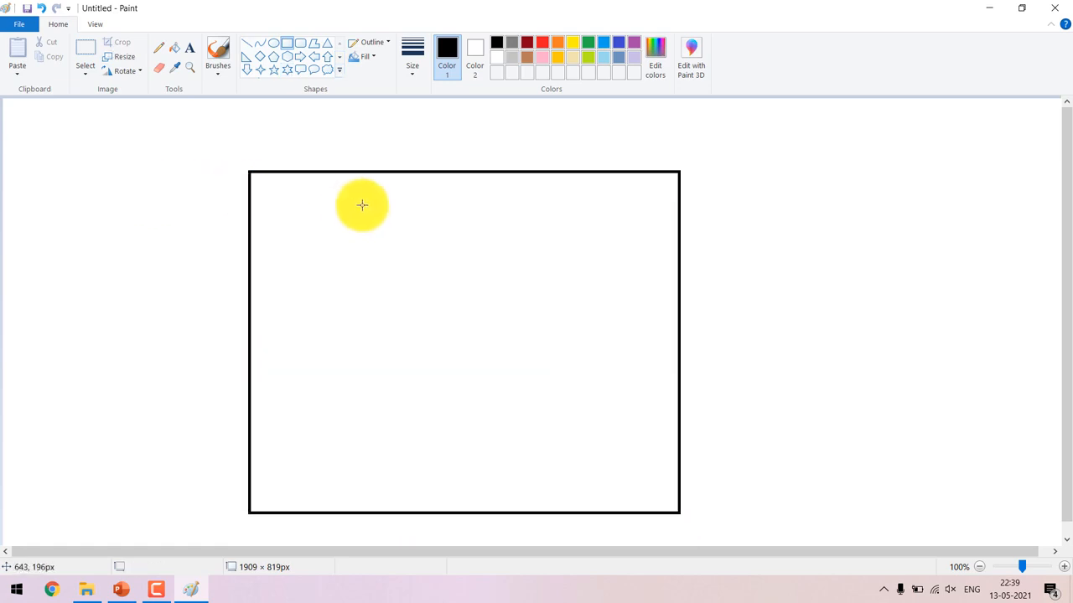
{"action": "left_click", "coordinate": [173, 49]}
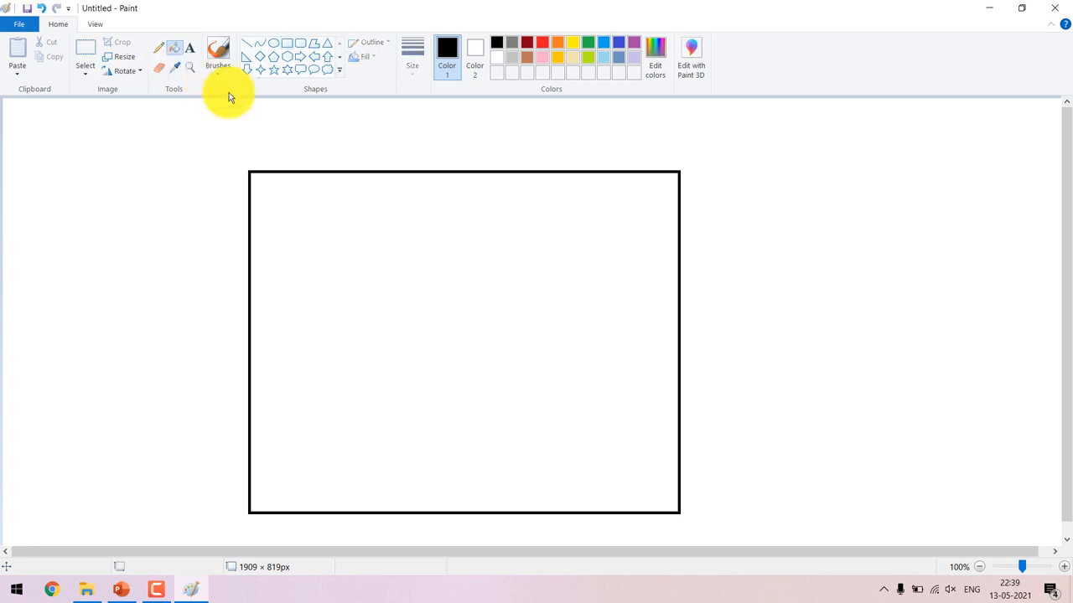
{"action": "left_click", "coordinate": [542, 43]}
{"action": "left_click", "coordinate": [453, 237]}
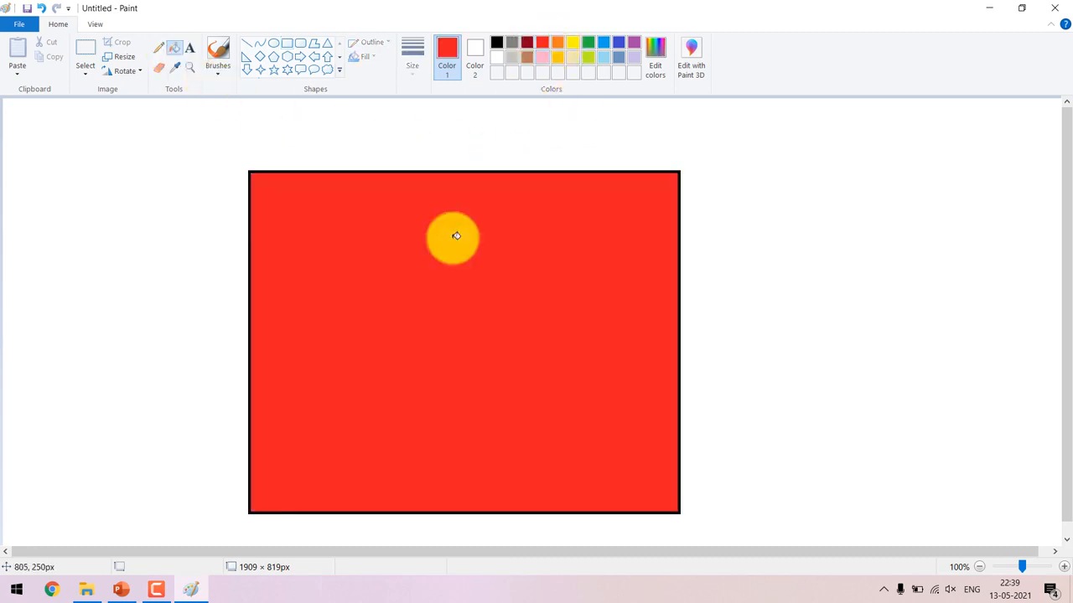
Draw a large black-outlined oval inside the red rectangle, close to its right edge.
{"action": "left_click", "coordinate": [273, 47]}
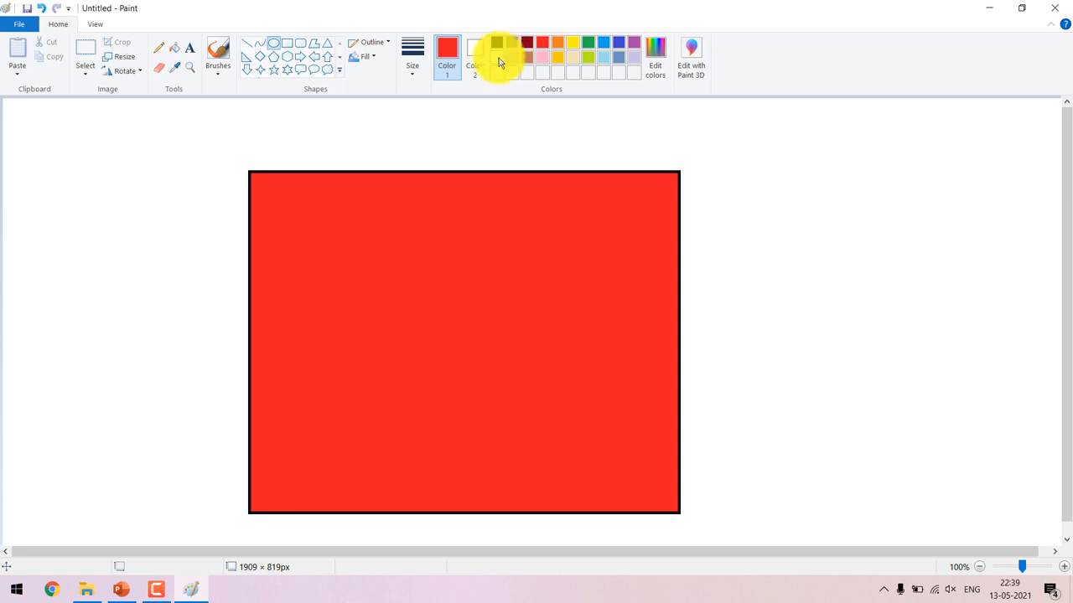
{"action": "left_click", "coordinate": [496, 44]}
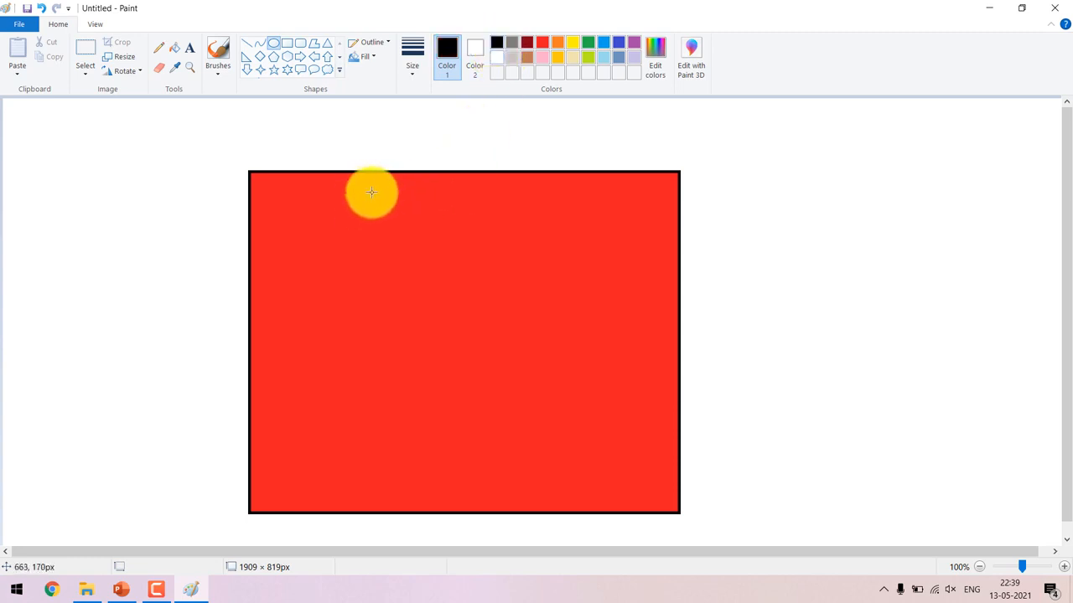
{"action": "left_click_drag", "start_coordinate": [378, 190], "coordinate": [666, 493]}
{"action": "left_click", "coordinate": [781, 384]}
Enclose the oval in a rectangular selection about 598 × 582 px, then deselect it.
{"action": "left_click", "coordinate": [82, 50]}
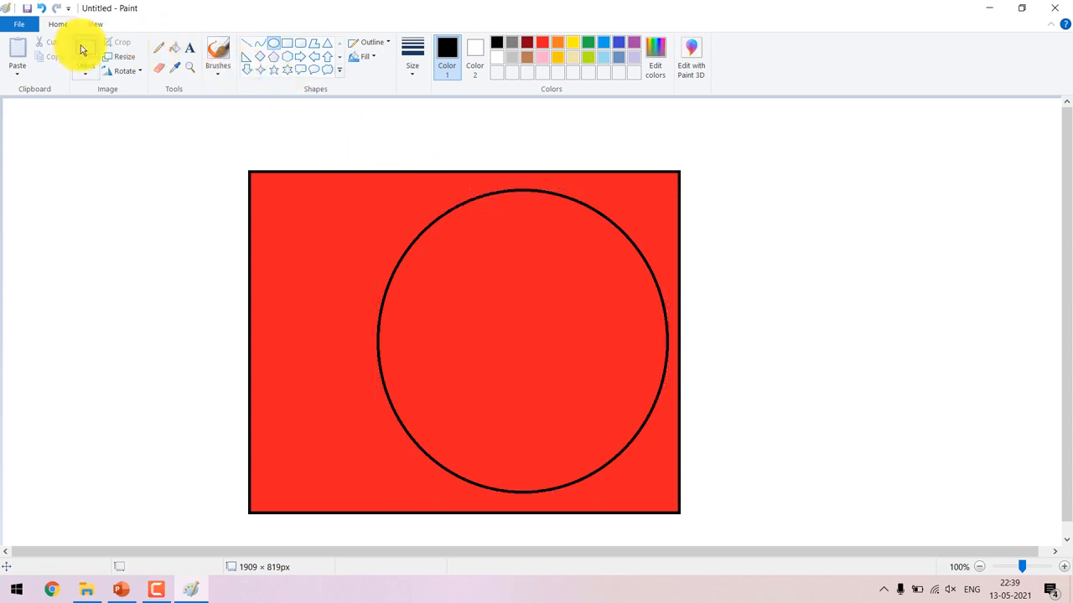
{"action": "left_click_drag", "start_coordinate": [338, 182], "coordinate": [678, 495]}
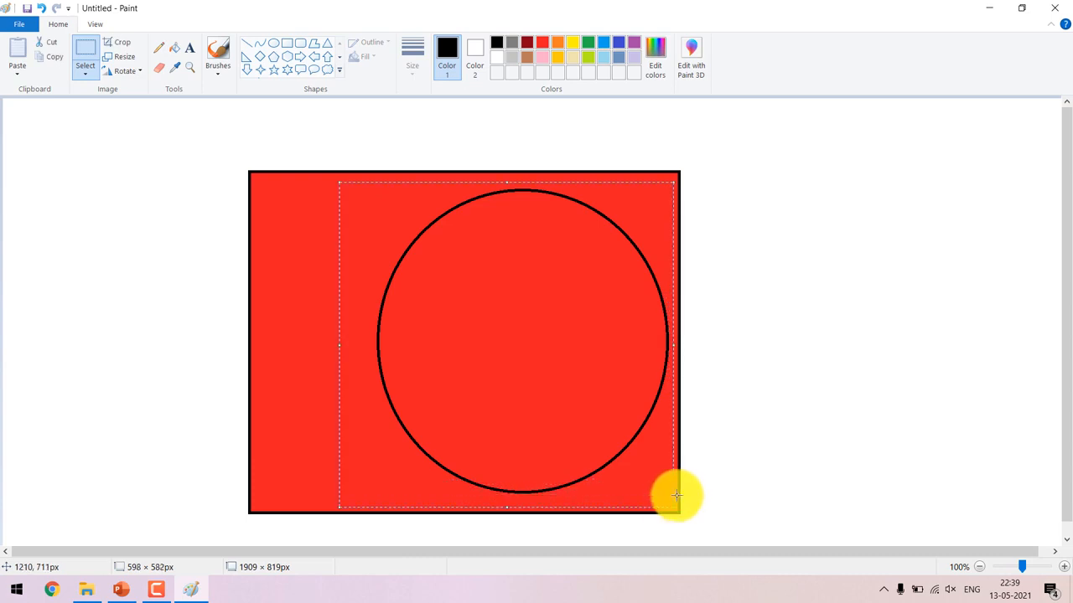
{"action": "left_click", "coordinate": [762, 399]}
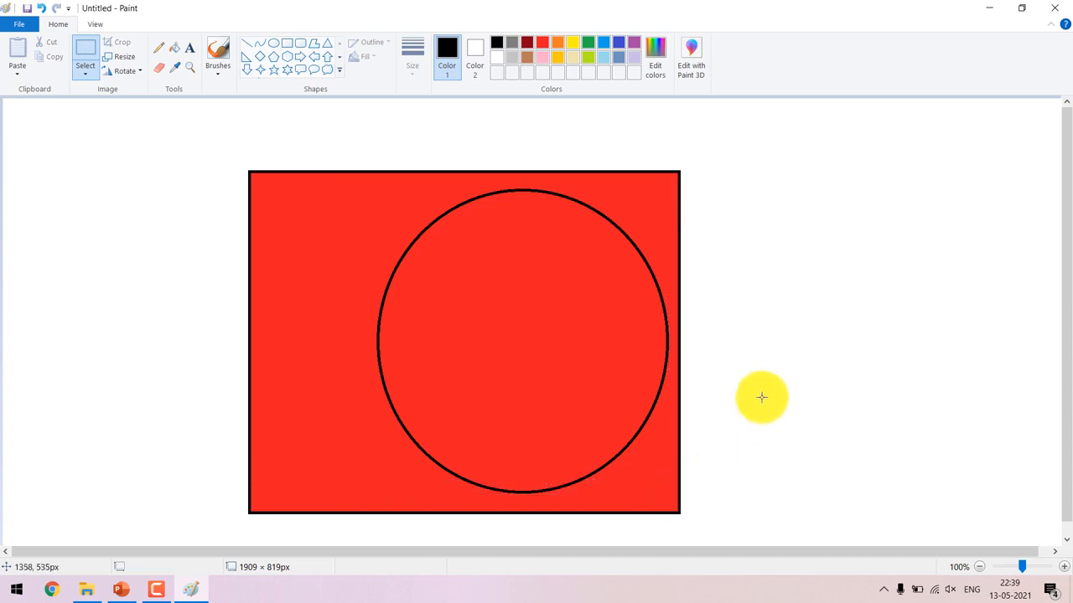
Undo the oval, the red fill and the rectangle.
{"action": "key", "text": "ctrl+z"}
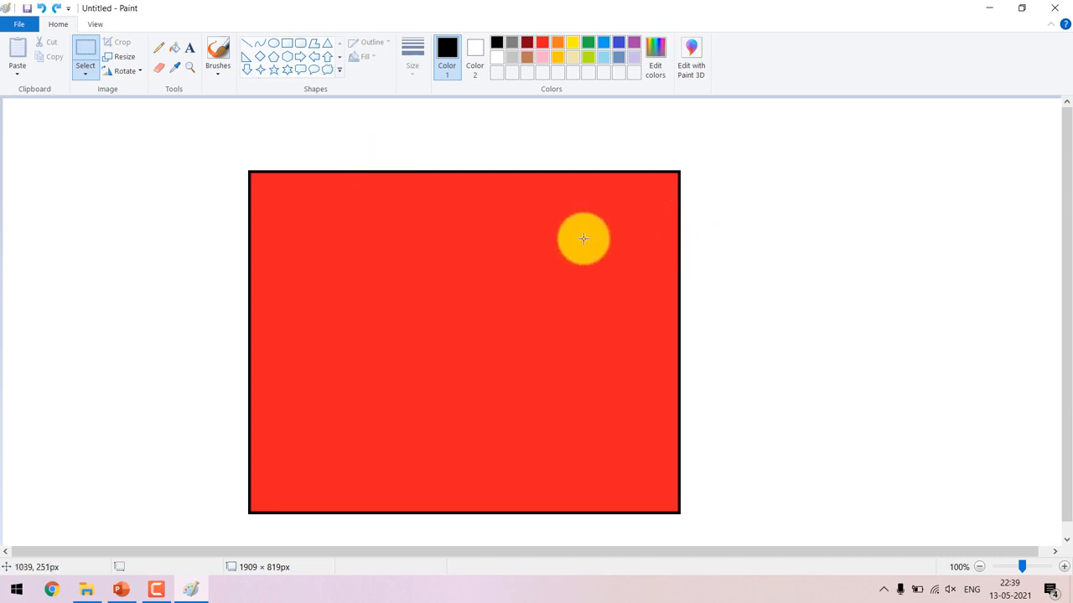
{"action": "key", "text": "ctrl+z"}
{"action": "key", "text": "ctrl+z"}
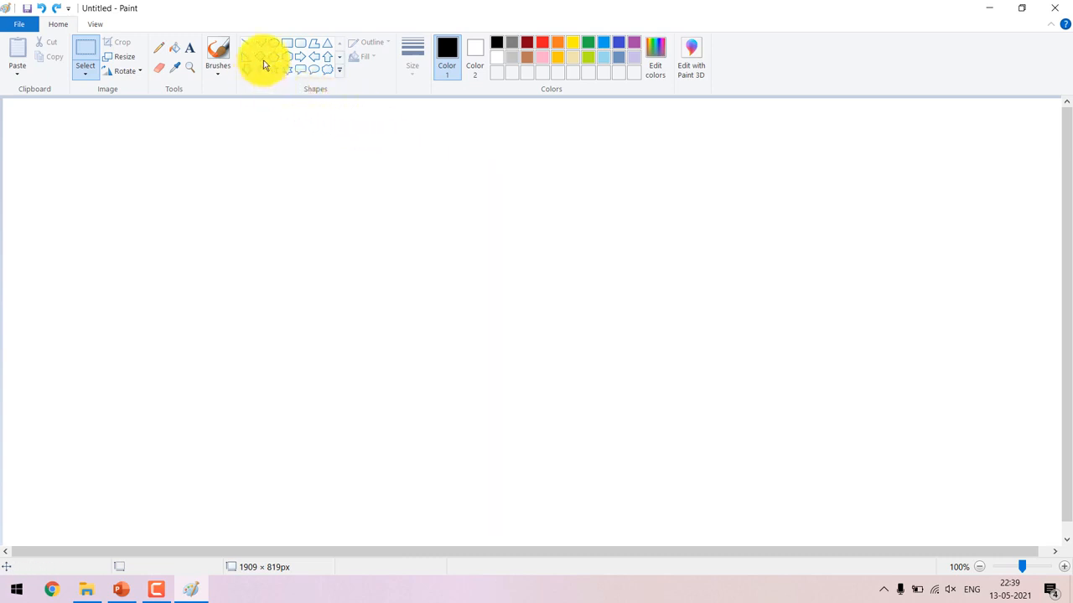
Draw a large black-outlined pentagon on the canvas and a wide oval inside its upper part.
{"action": "left_click", "coordinate": [274, 58]}
{"action": "left_click_drag", "start_coordinate": [288, 154], "coordinate": [615, 483]}
{"action": "left_click", "coordinate": [741, 420]}
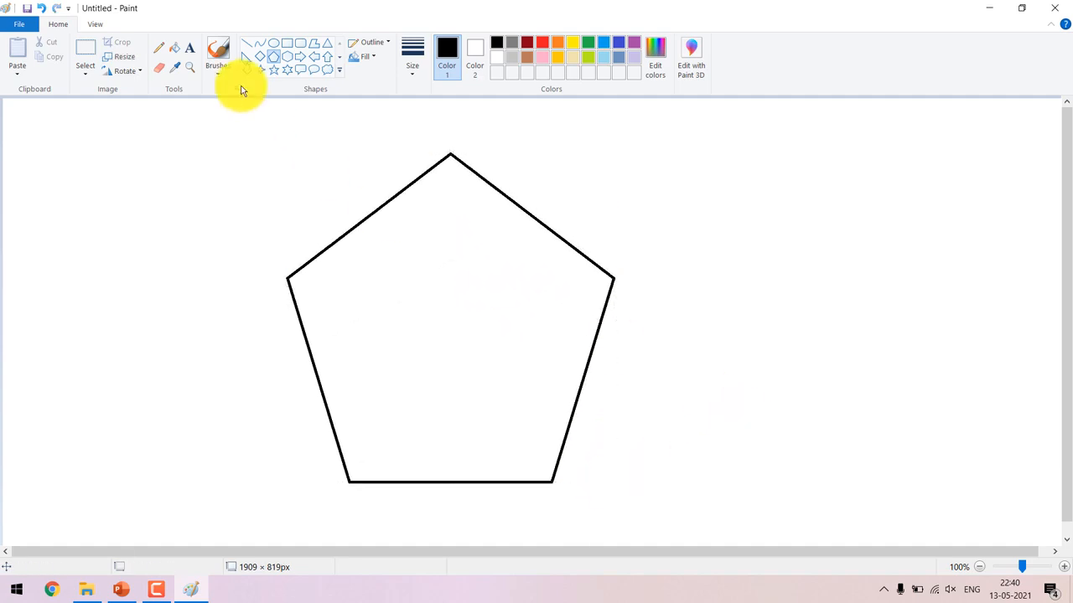
{"action": "left_click", "coordinate": [273, 44]}
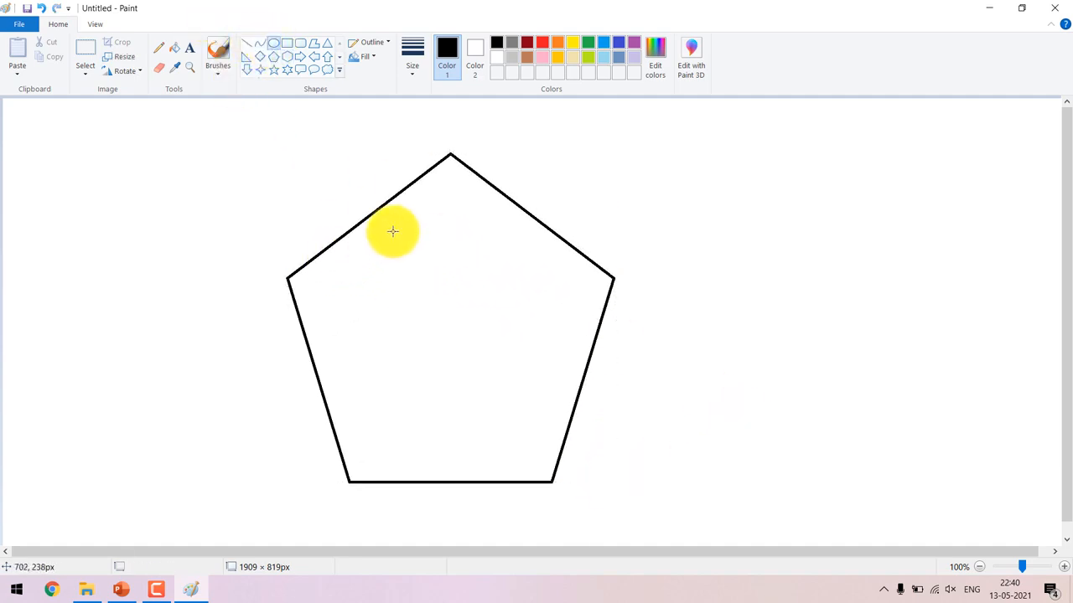
{"action": "left_click_drag", "start_coordinate": [384, 228], "coordinate": [561, 307]}
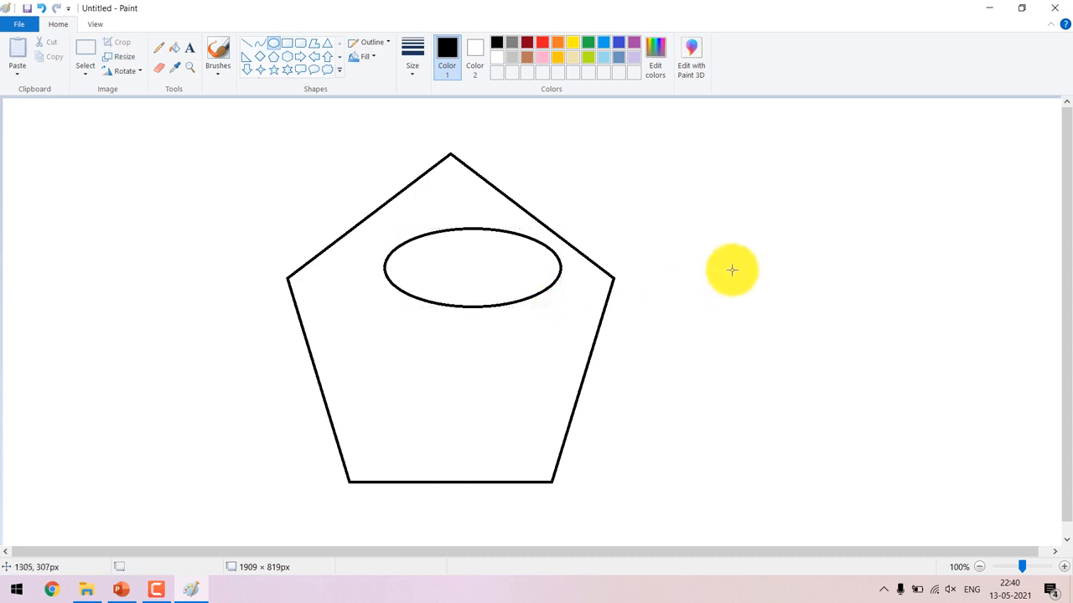
Fill the pentagon and the oval inside it with light pink.
{"action": "left_click", "coordinate": [174, 52]}
{"action": "left_click", "coordinate": [543, 57]}
{"action": "left_click", "coordinate": [470, 386]}
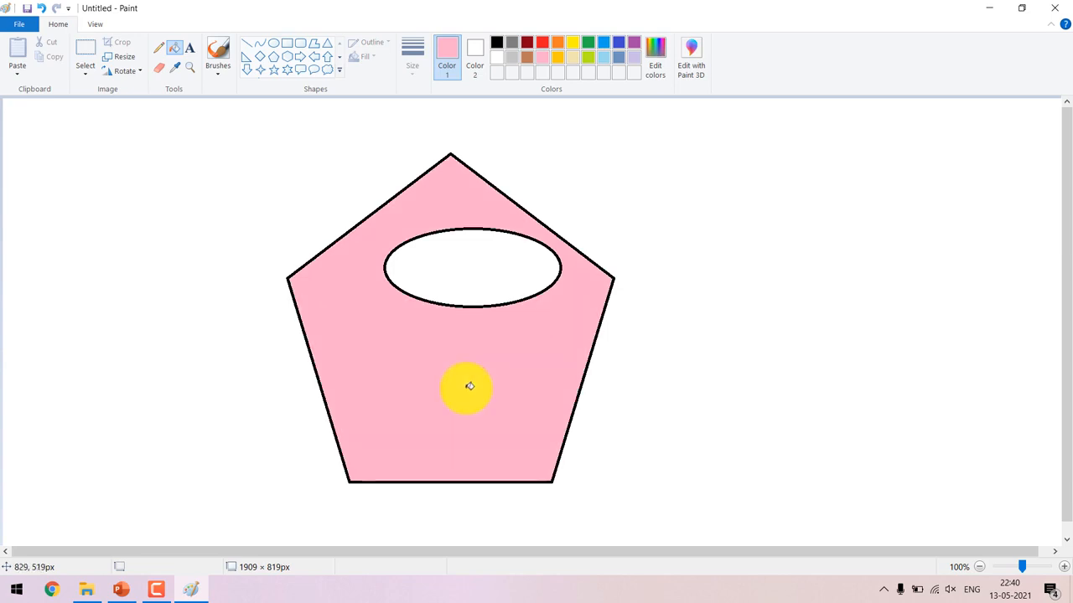
{"action": "left_click", "coordinate": [489, 259]}
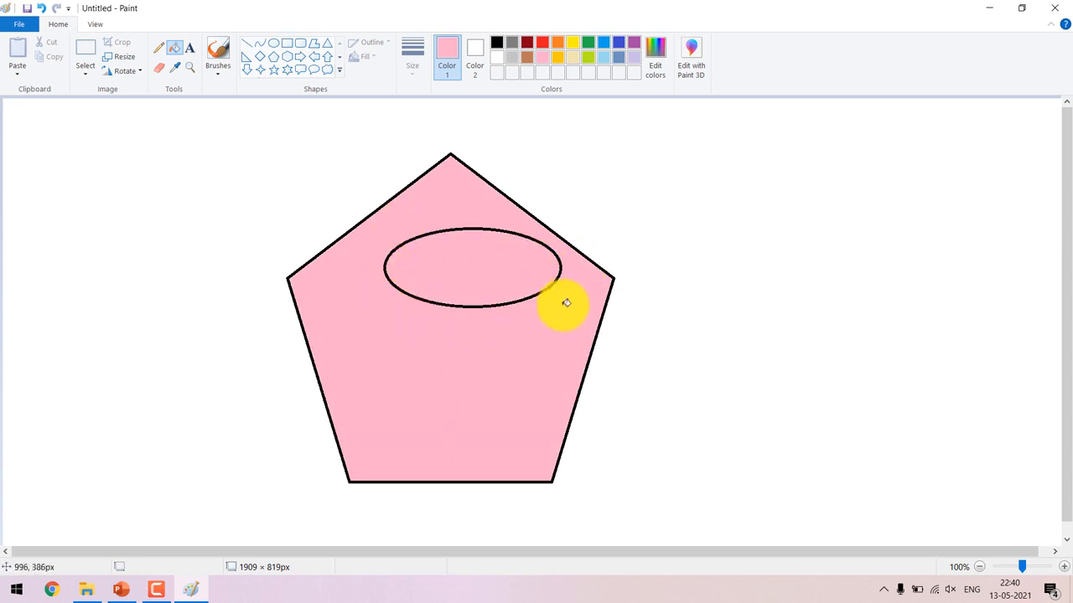
Delete a rectangular selection about 372 × 187 px around the oval, then undo the deletion.
{"action": "left_click", "coordinate": [85, 52]}
{"action": "left_click_drag", "start_coordinate": [372, 219], "coordinate": [580, 322]}
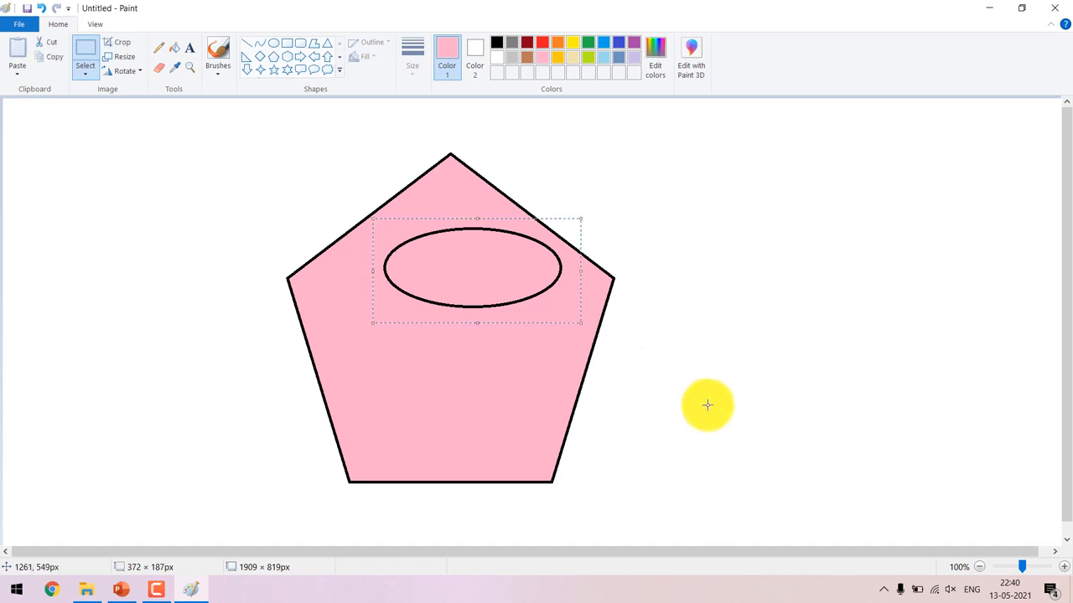
{"action": "key", "text": "Delete"}
{"action": "key", "text": "ctrl+z"}
Delete a rectangular selection about 396 × 189 px around the oval, then alternately undo and redo the deletion, finishing with an undo.
{"action": "left_click_drag", "start_coordinate": [369, 221], "coordinate": [590, 326]}
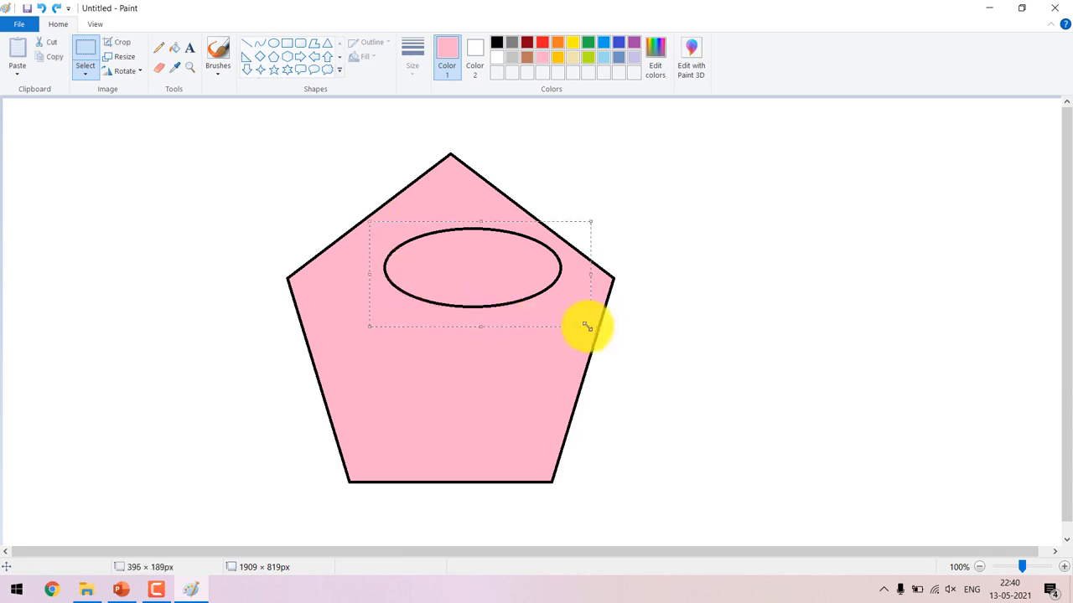
{"action": "key", "text": "Delete"}
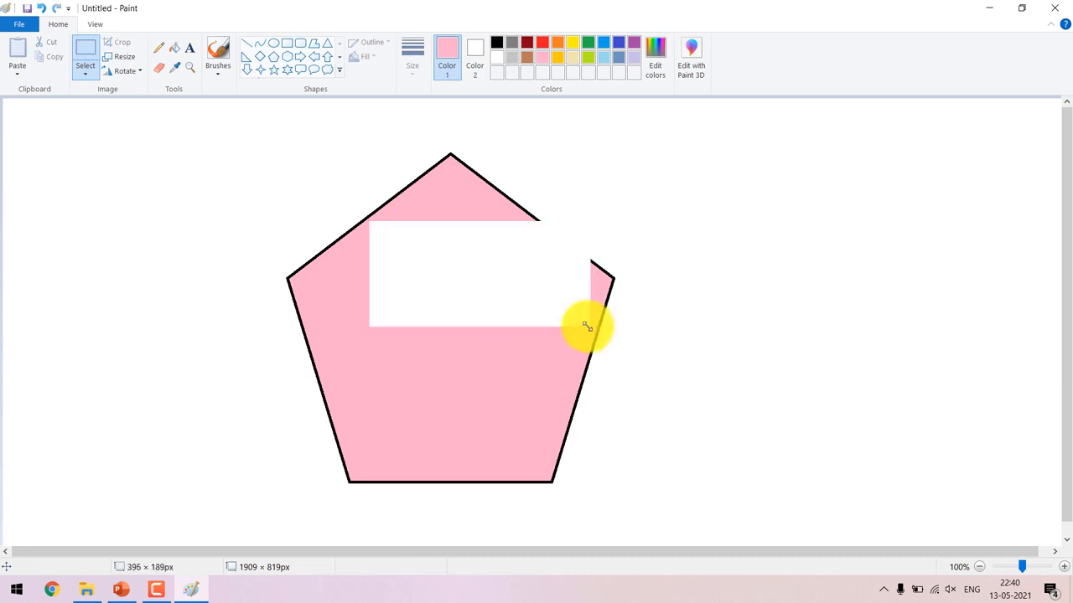
{"action": "left_click", "coordinate": [45, 12]}
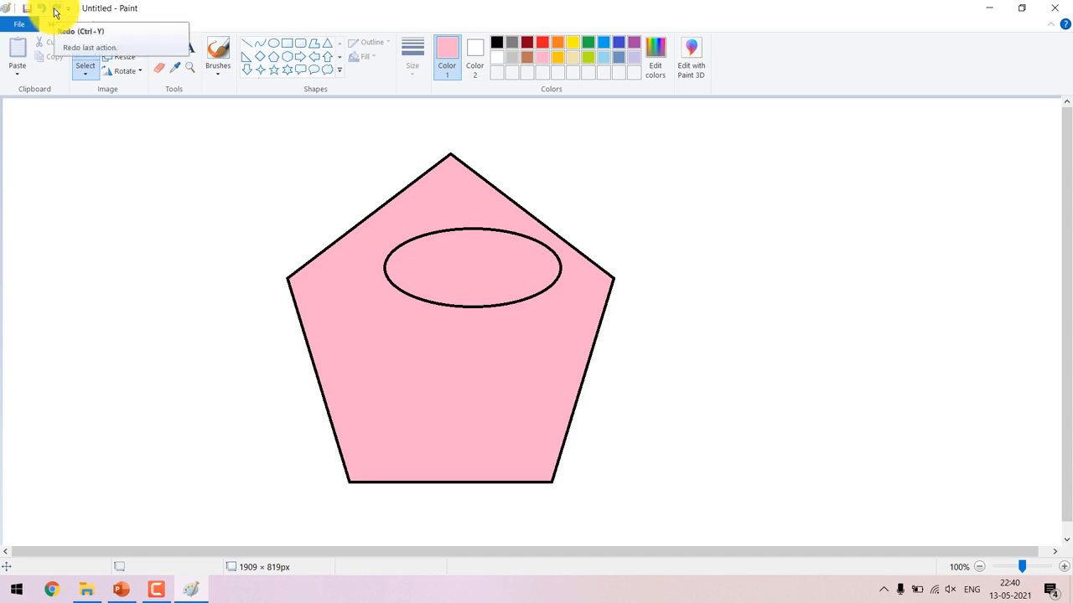
{"action": "left_click", "coordinate": [55, 11]}
{"action": "left_click", "coordinate": [47, 10]}
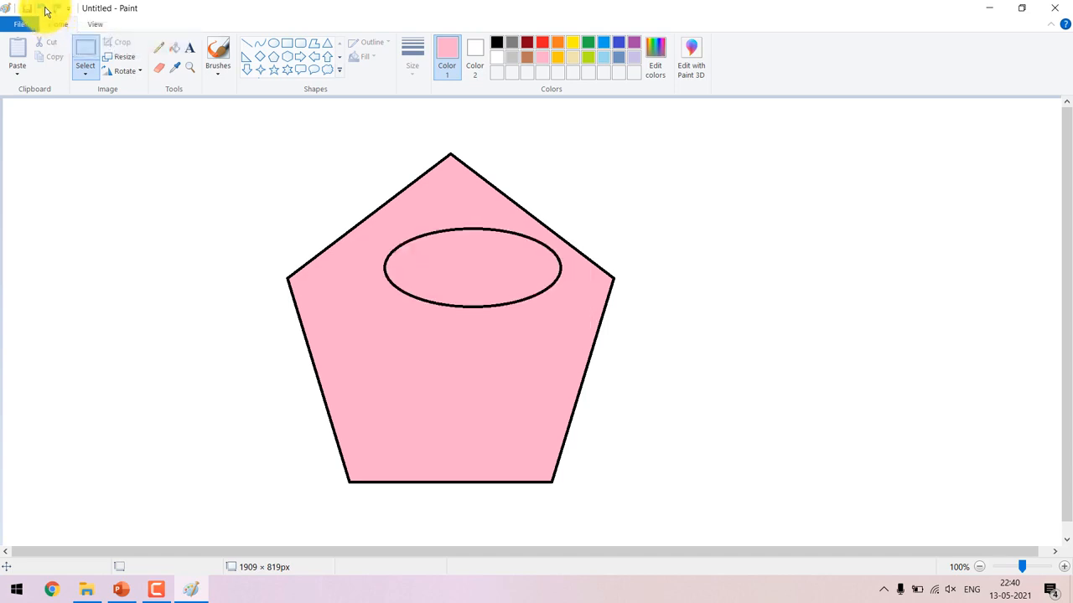
{"action": "left_click", "coordinate": [54, 12]}
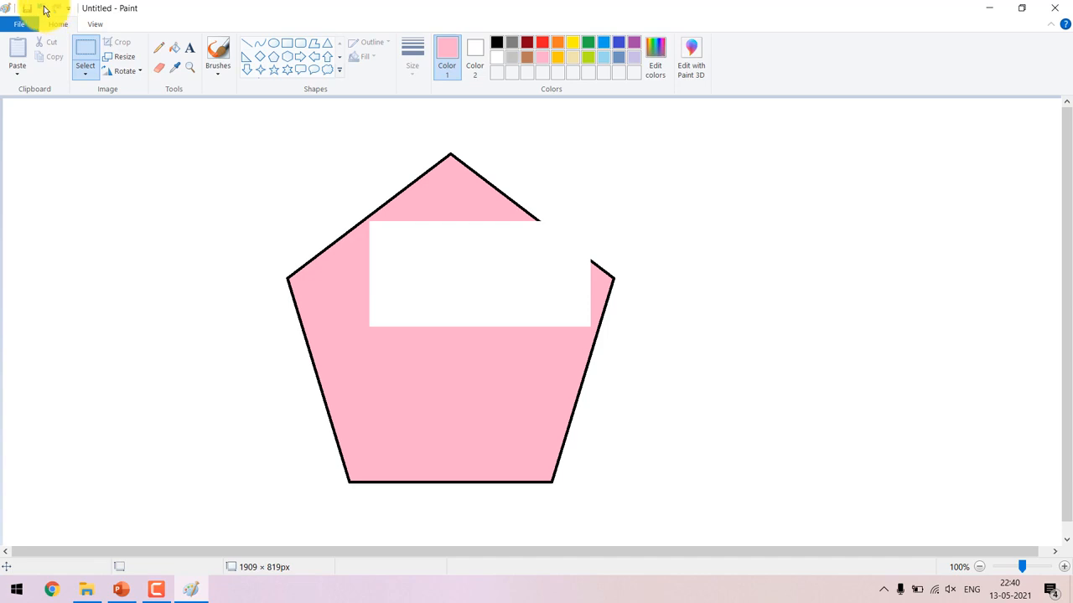
{"action": "left_click", "coordinate": [45, 10]}
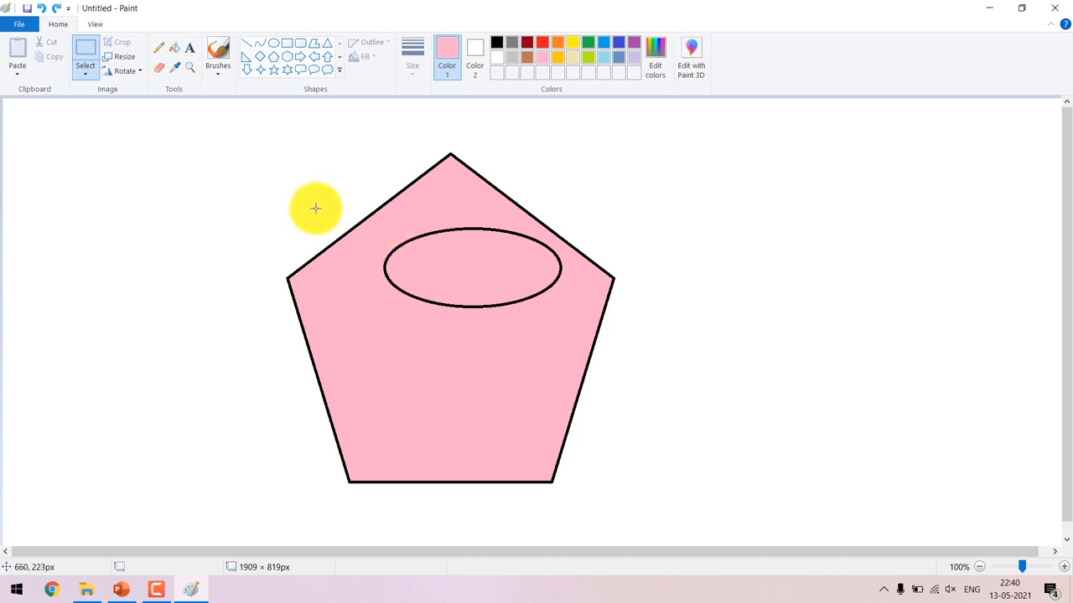
Outline the oval with a free-form selection instead of a rectangular one, delete the enclosed area, then undo the deletion.
{"action": "left_click_drag", "start_coordinate": [367, 220], "coordinate": [596, 322]}
{"action": "left_click", "coordinate": [674, 317]}
{"action": "left_click", "coordinate": [90, 75]}
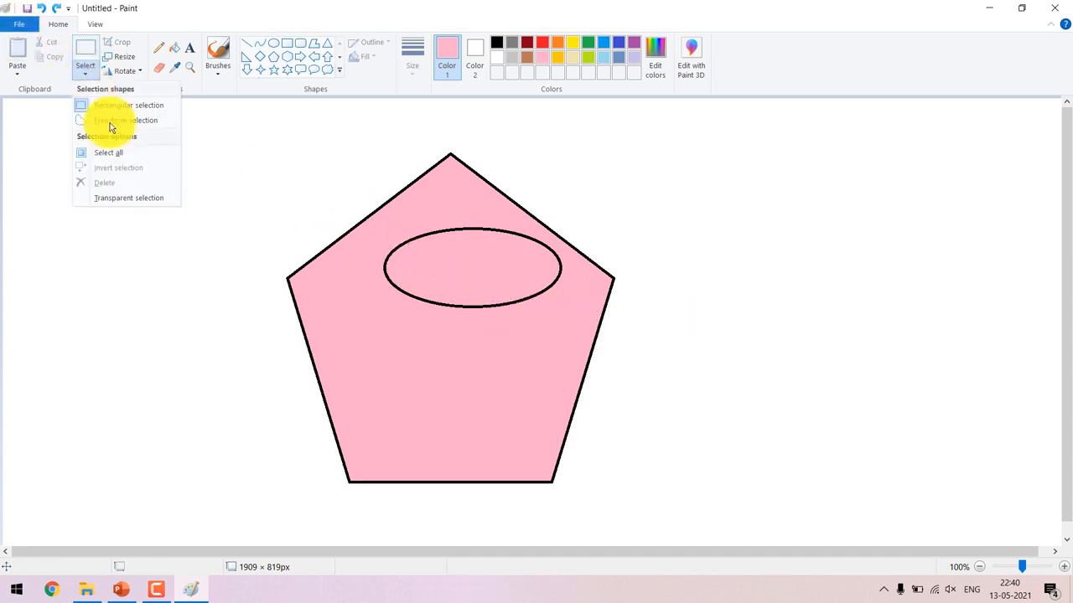
{"action": "left_click", "coordinate": [115, 124]}
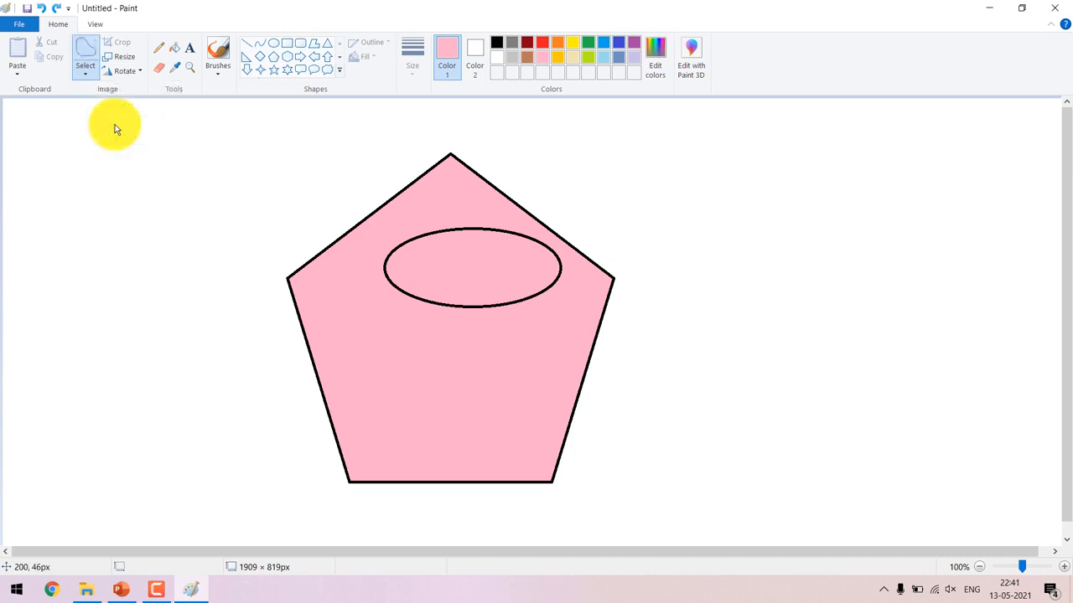
{"action": "mouse_move", "coordinate": [390, 304]}
{"action": "left_mouse_down"}
{"action": "mouse_move", "coordinate": [376, 285]}
{"action": "mouse_move", "coordinate": [376, 249]}
{"action": "mouse_move", "coordinate": [413, 224]}
{"action": "mouse_move", "coordinate": [499, 220]}
{"action": "mouse_move", "coordinate": [534, 232]}
{"action": "mouse_move", "coordinate": [569, 264]}
{"action": "mouse_move", "coordinate": [559, 295]}
{"action": "mouse_move", "coordinate": [475, 324]}
{"action": "mouse_move", "coordinate": [388, 308]}
{"action": "left_mouse_up"}
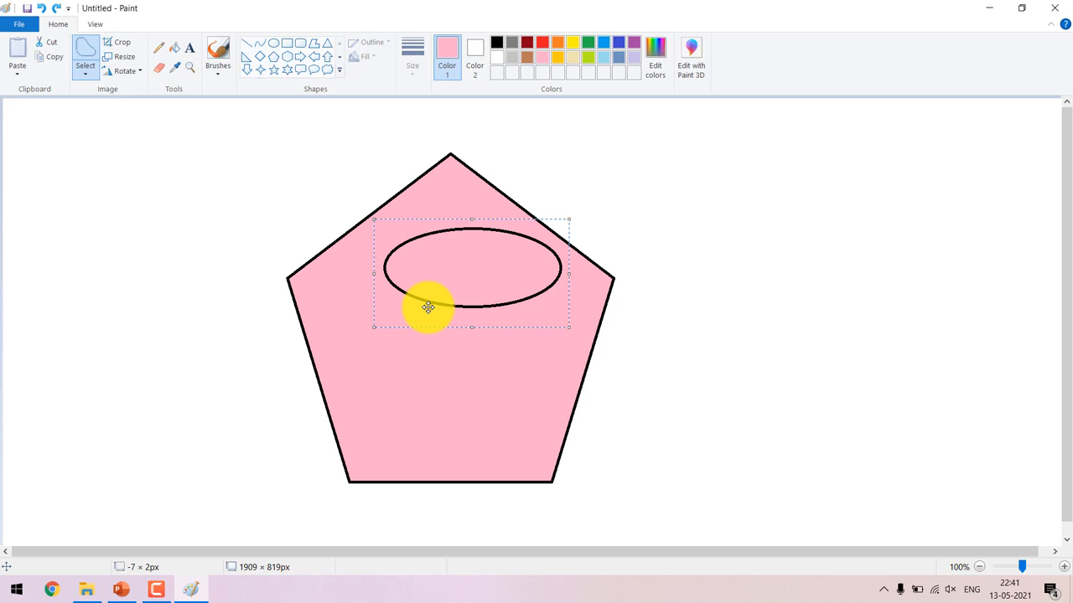
{"action": "key", "text": "Delete"}
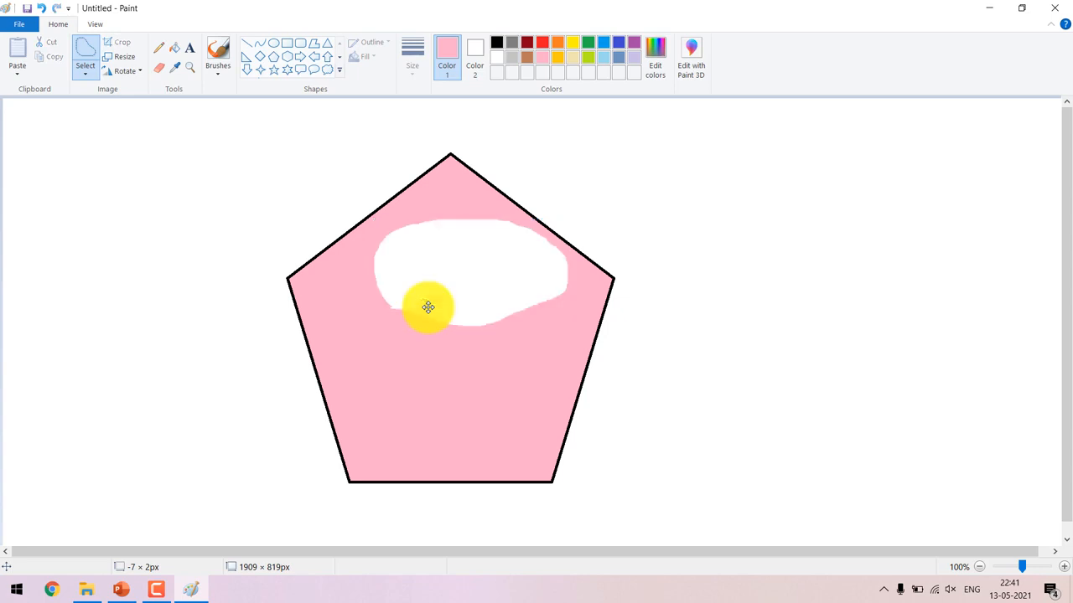
{"action": "key", "text": "ctrl+z"}
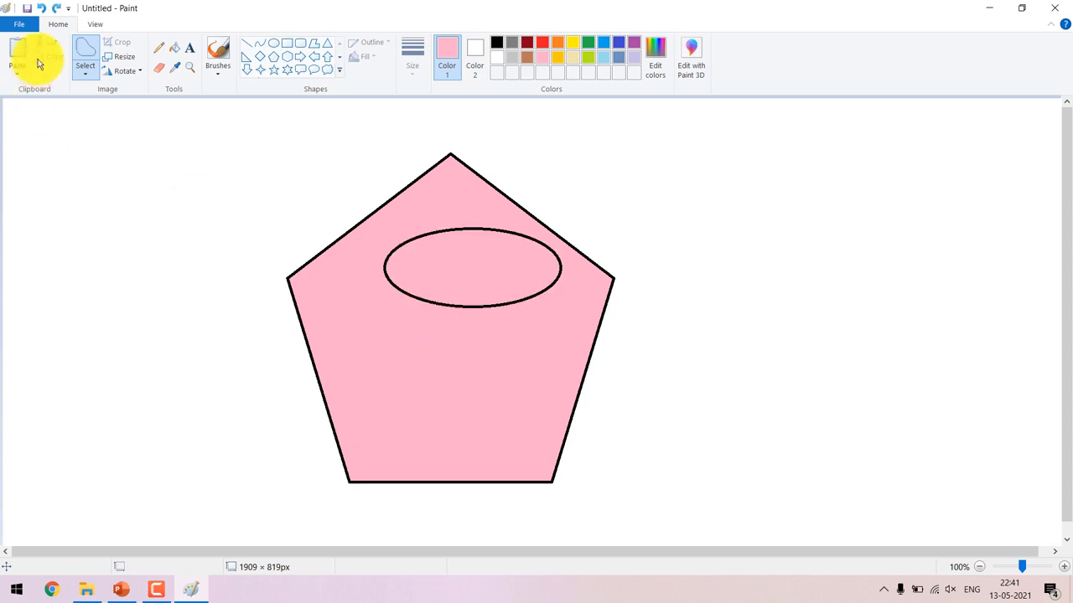
Delete a small free-form patch in the pentagon's lower part, then undo the deletion and both pink fills.
{"action": "left_click", "coordinate": [86, 48]}
{"action": "mouse_move", "coordinate": [403, 412]}
{"action": "left_mouse_down"}
{"action": "mouse_move", "coordinate": [462, 373]}
{"action": "mouse_move", "coordinate": [458, 411]}
{"action": "mouse_move", "coordinate": [401, 412]}
{"action": "left_mouse_up"}
{"action": "key", "text": "Delete"}
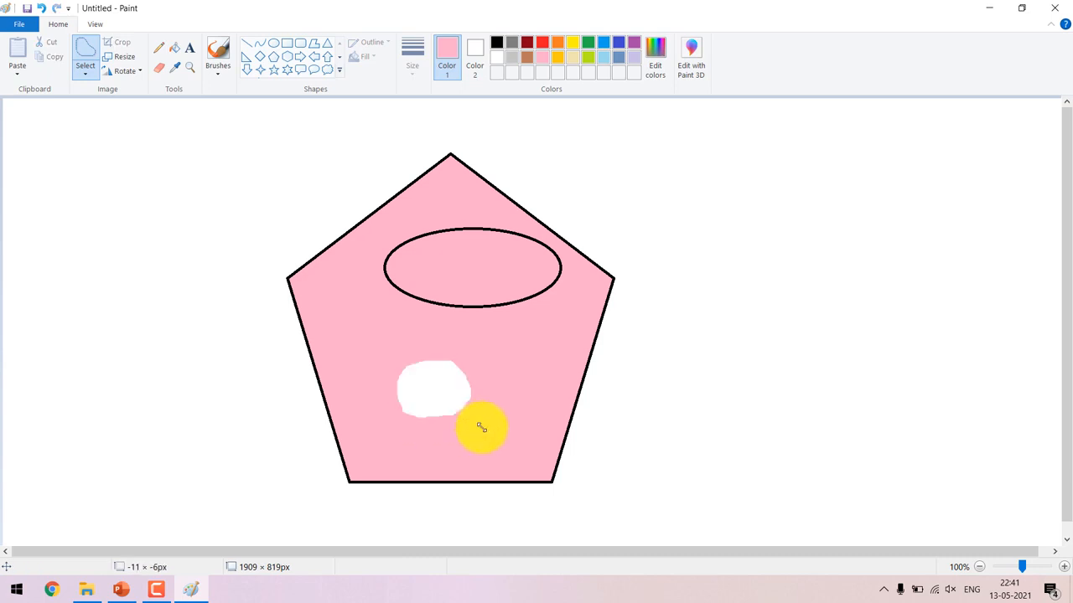
{"action": "key", "text": "ctrl+z"}
{"action": "key", "text": "ctrl+z"}
{"action": "key", "text": "ctrl+z"}
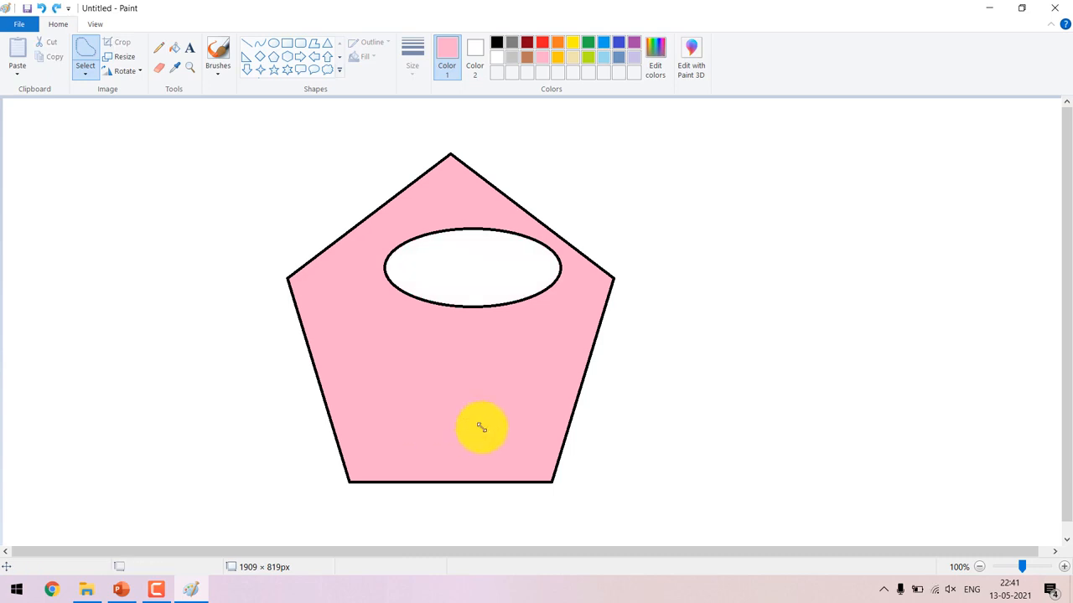
Draw four pink rounded rectangles around the pentagon, including one about 114 × 151 px to its left and one about 297 × 166 px at its lower right.
{"action": "left_click", "coordinate": [92, 74]}
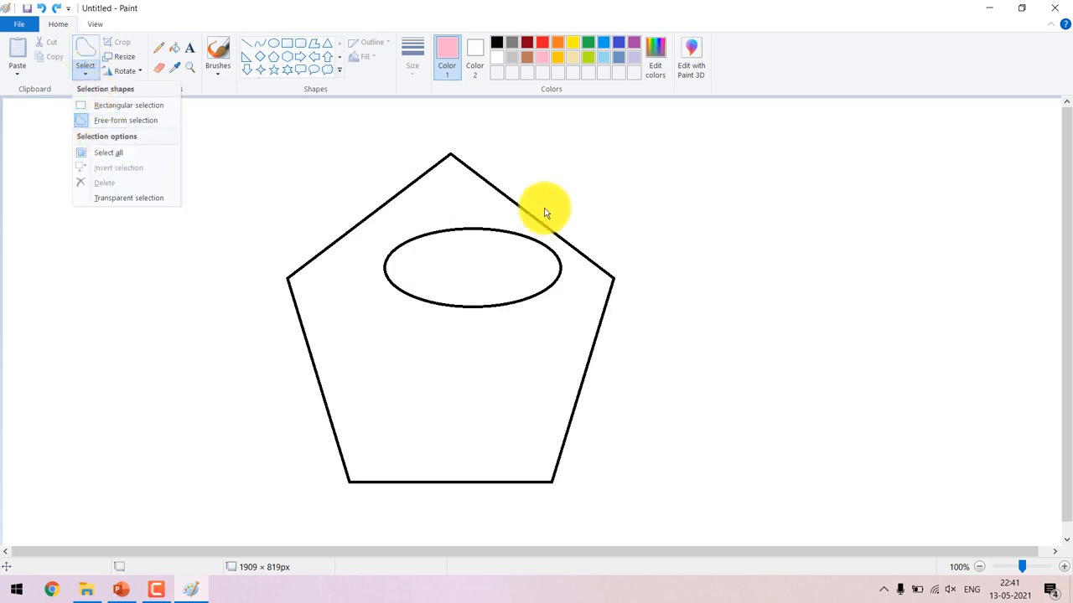
{"action": "left_click", "coordinate": [300, 43]}
{"action": "left_click_drag", "start_coordinate": [651, 202], "coordinate": [717, 255]}
{"action": "left_click_drag", "start_coordinate": [837, 199], "coordinate": [986, 323]}
{"action": "left_click_drag", "start_coordinate": [128, 207], "coordinate": [191, 291]}
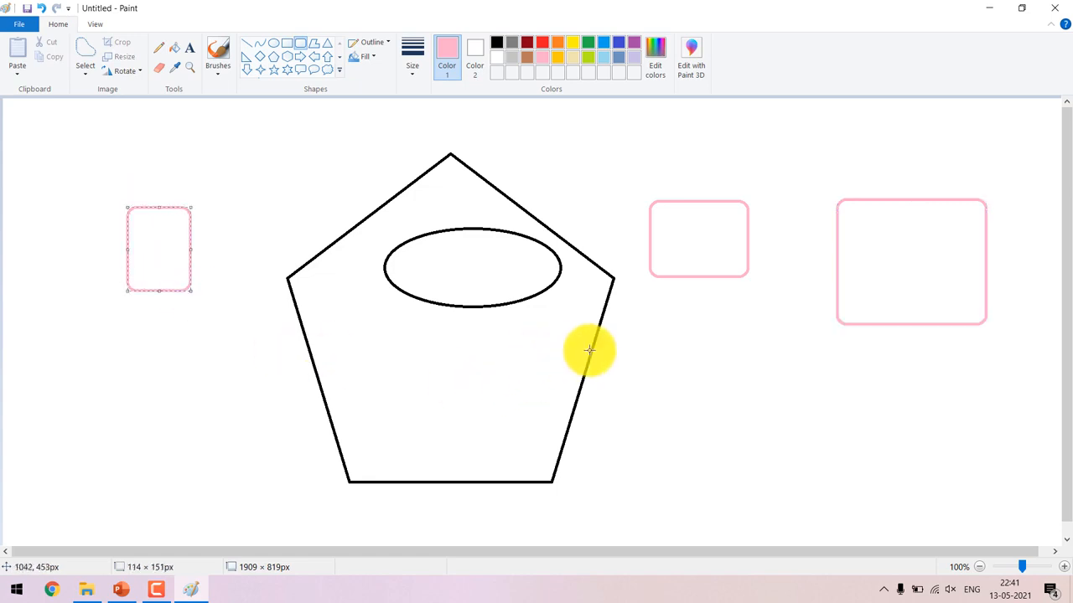
{"action": "left_click_drag", "start_coordinate": [720, 369], "coordinate": [885, 460]}
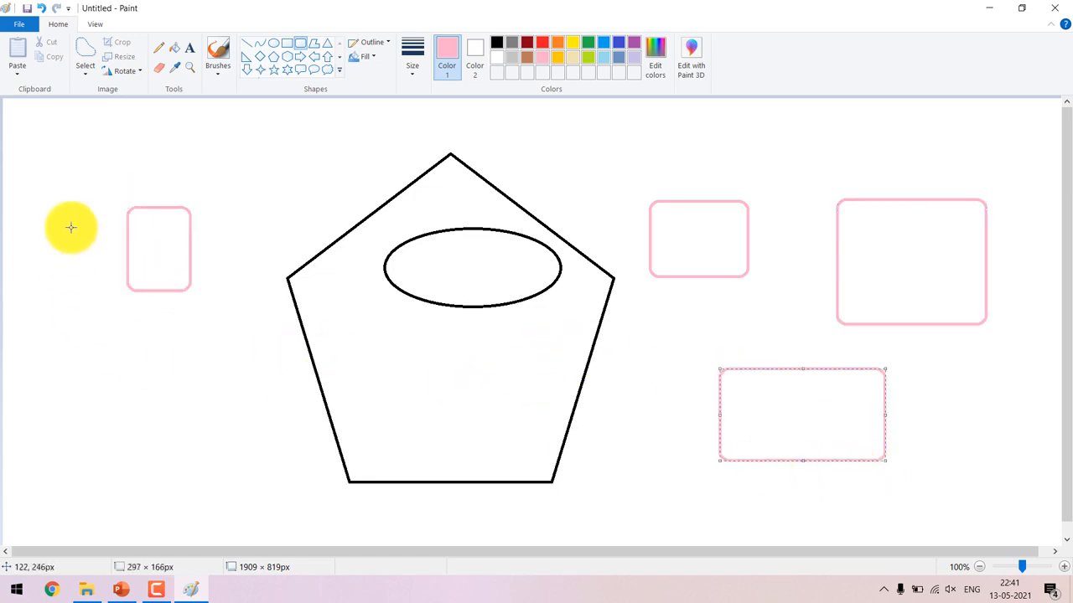
Select everything on the canvas and delete it.
{"action": "left_click", "coordinate": [85, 71]}
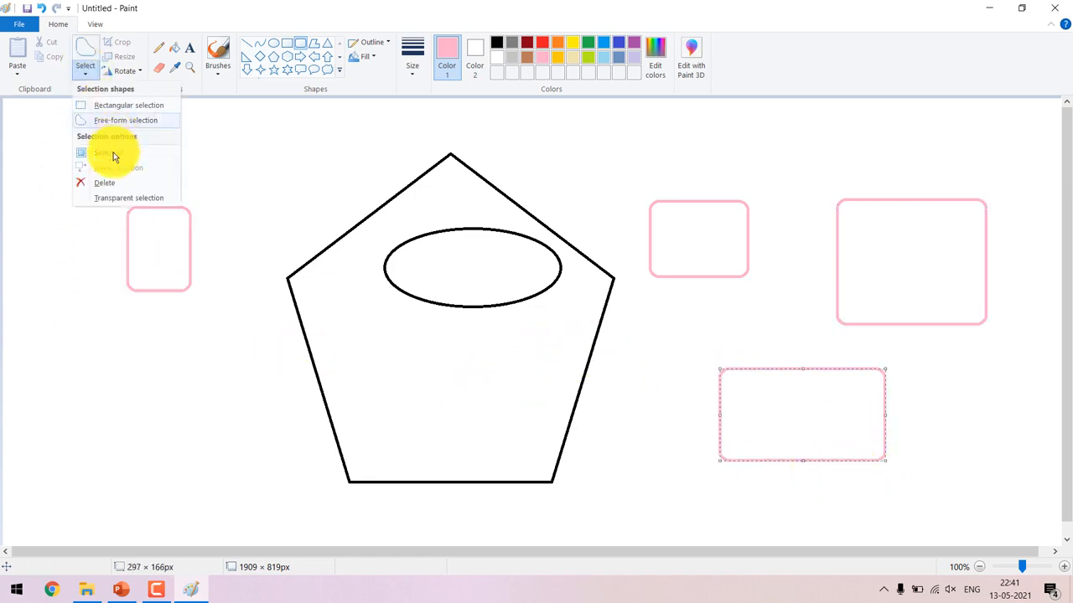
{"action": "left_click", "coordinate": [113, 154]}
{"action": "key", "text": "Delete"}
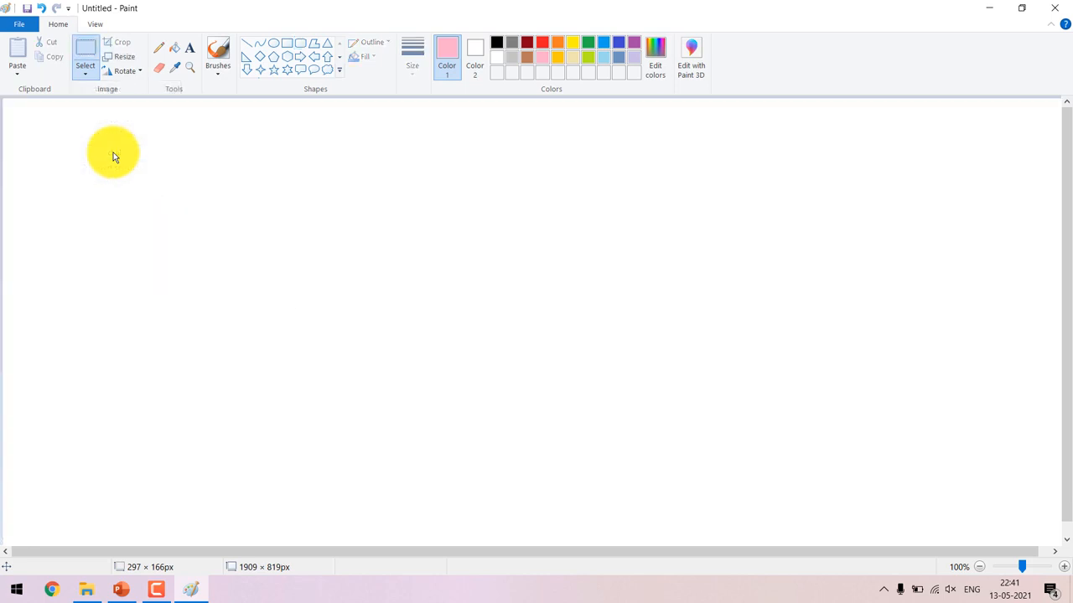
Undo the deletion of the whole canvas to restore the pentagon, oval and pink rounded rectangles.
{"action": "left_click", "coordinate": [83, 75]}
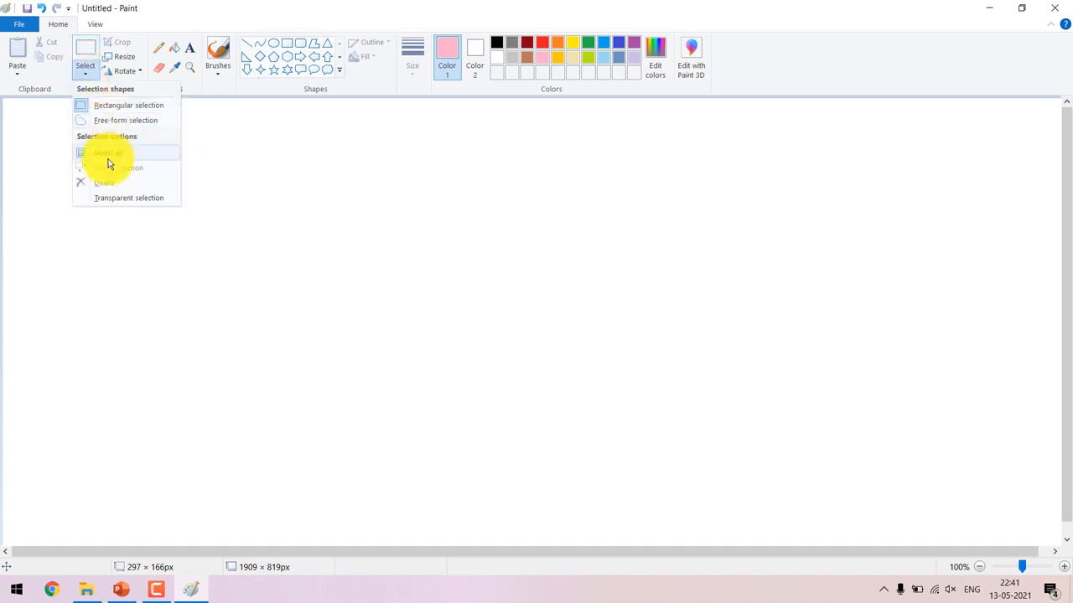
{"action": "left_click", "coordinate": [297, 85]}
{"action": "key", "text": "ctrl+z"}
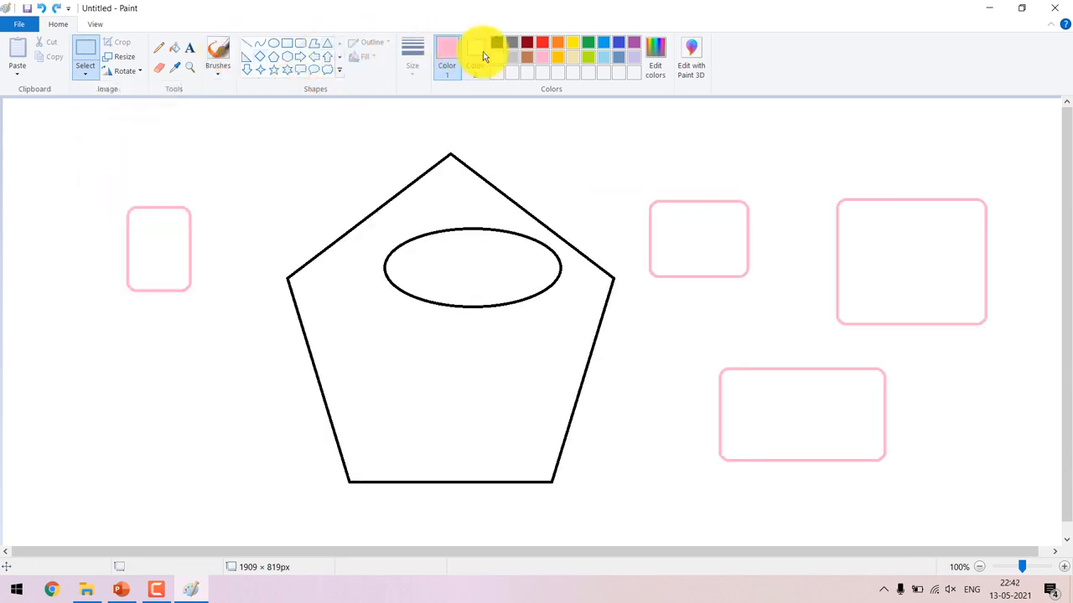
Draw four black six-point stars, two on each side of the pentagon, including one about 114 × 92 px and one about 62 × 67 px.
{"action": "left_click", "coordinate": [289, 70]}
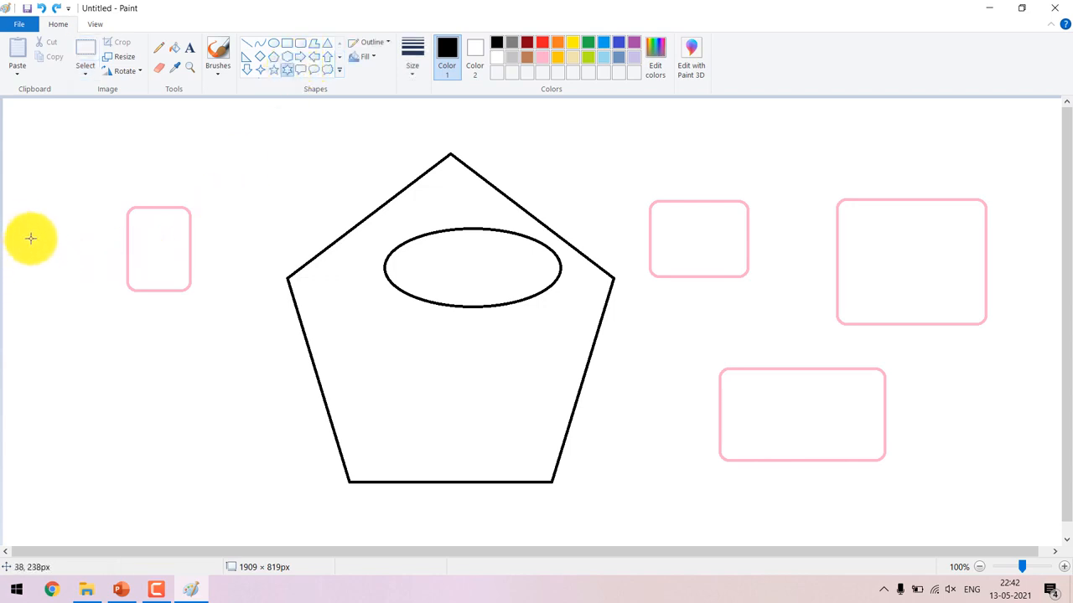
{"action": "left_click_drag", "start_coordinate": [24, 231], "coordinate": [100, 328]}
{"action": "left_click_drag", "start_coordinate": [128, 433], "coordinate": [192, 487]}
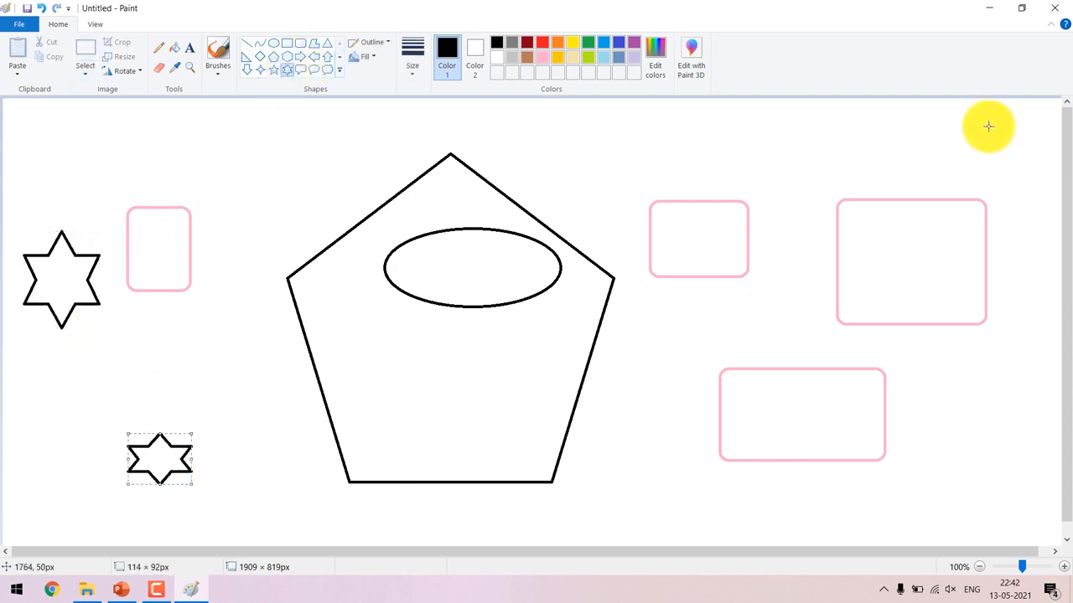
{"action": "left_click_drag", "start_coordinate": [988, 126], "coordinate": [1024, 168]}
{"action": "left_click_drag", "start_coordinate": [963, 366], "coordinate": [999, 404]}
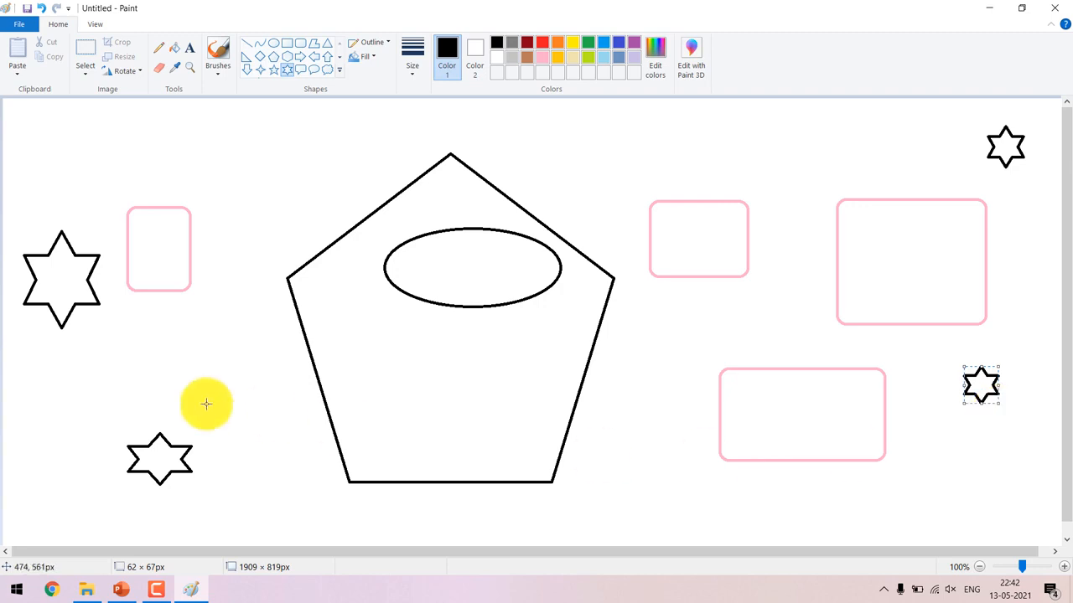
Fill the oval with black and the pentagon around it with orange.
{"action": "left_click", "coordinate": [87, 52]}
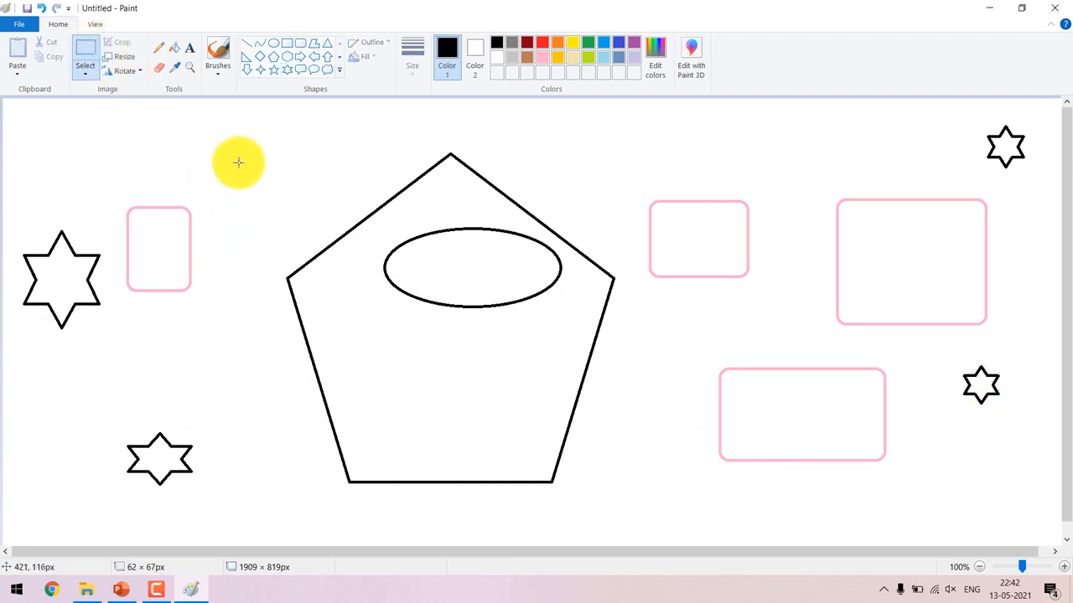
{"action": "left_click_drag", "start_coordinate": [239, 127], "coordinate": [626, 516]}
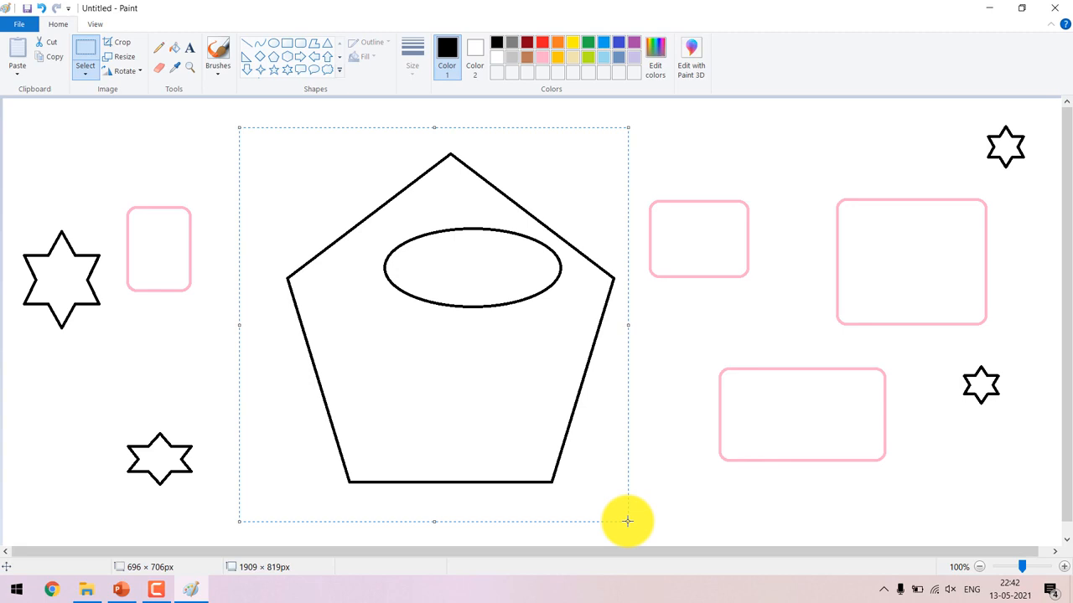
{"action": "left_click", "coordinate": [175, 47]}
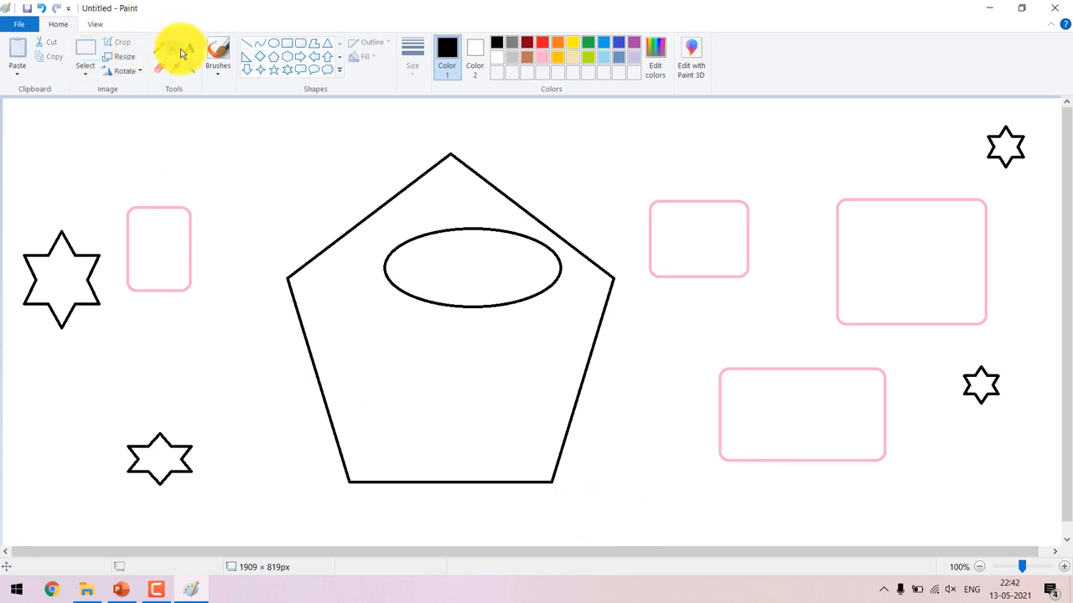
{"action": "left_click", "coordinate": [482, 259]}
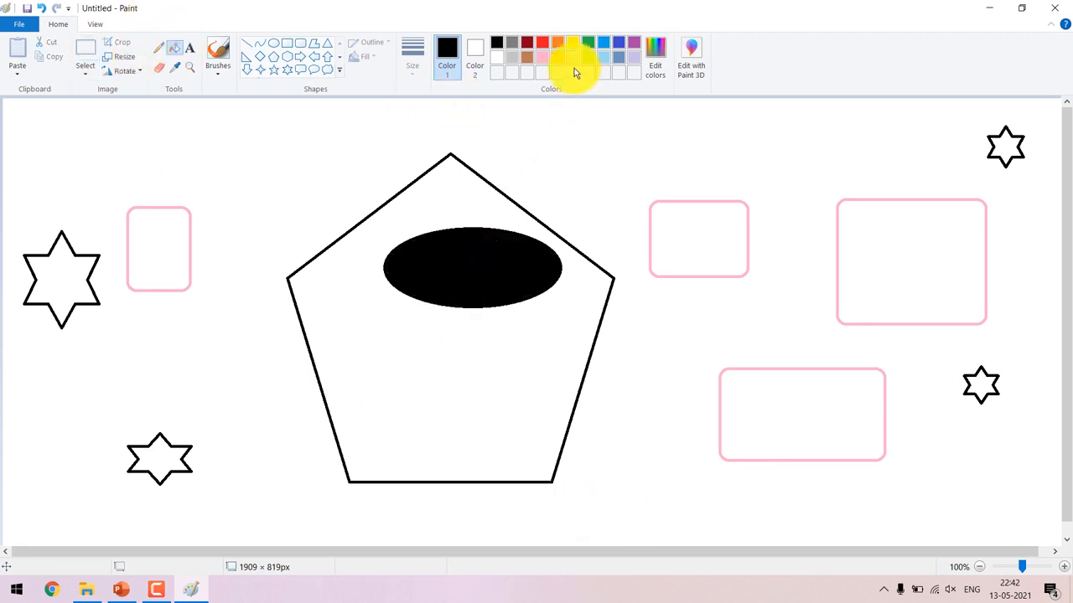
{"action": "left_click", "coordinate": [559, 43]}
{"action": "left_click", "coordinate": [452, 324]}
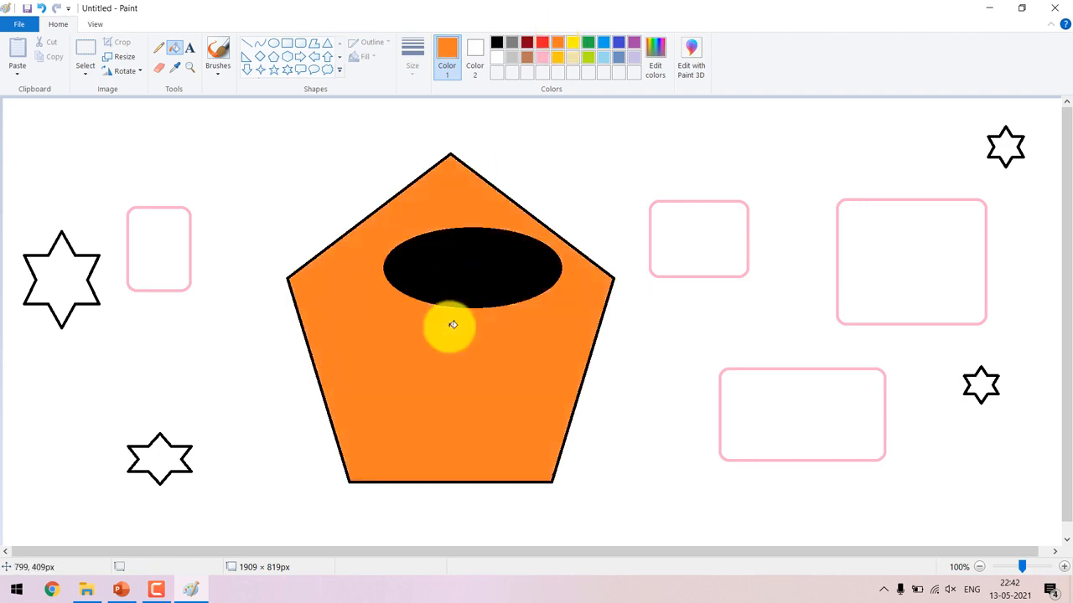
Delete the stars and pink rounded rectangles around the pentagon piece by piece with three rectangular selections.
{"action": "left_click", "coordinate": [84, 52]}
{"action": "left_click_drag", "start_coordinate": [220, 168], "coordinate": [8, 514]}
{"action": "key", "text": "Delete"}
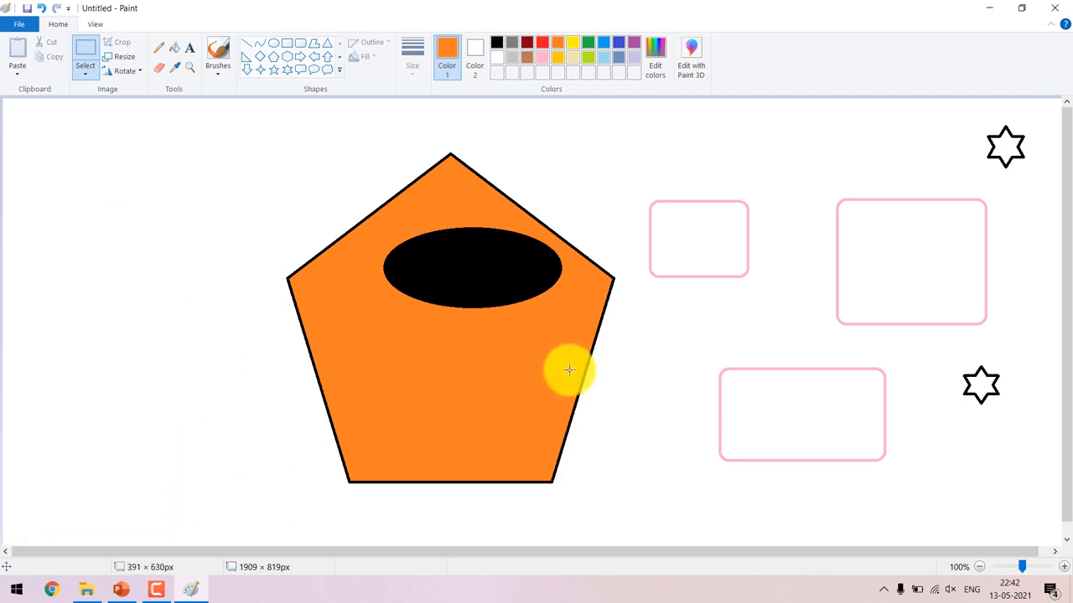
{"action": "left_click_drag", "start_coordinate": [646, 168], "coordinate": [766, 312]}
{"action": "key", "text": "Delete"}
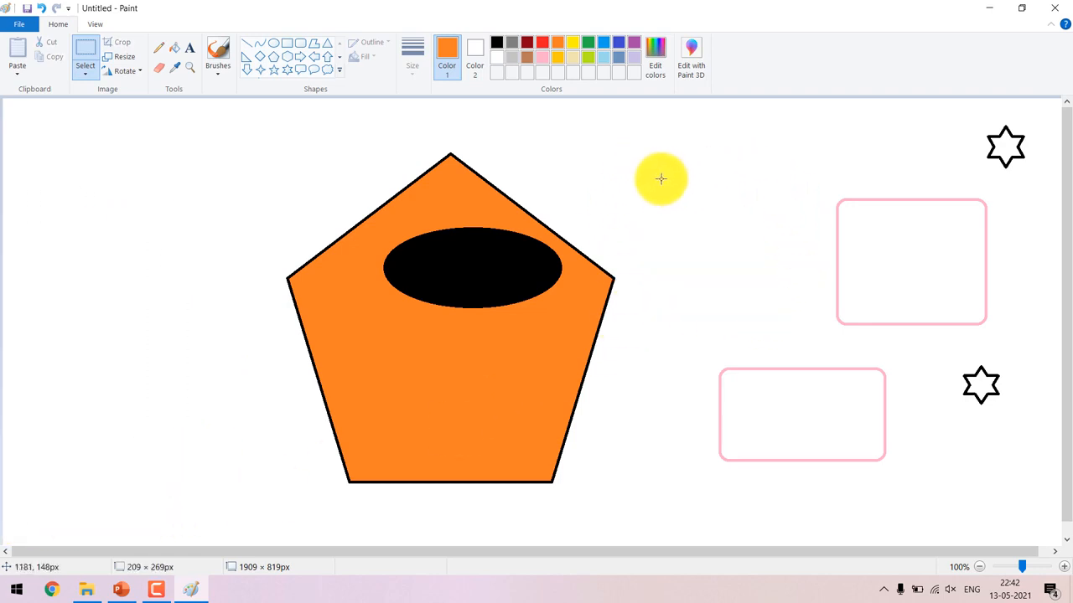
{"action": "left_click_drag", "start_coordinate": [650, 117], "coordinate": [1072, 590]}
{"action": "key", "text": "Delete"}
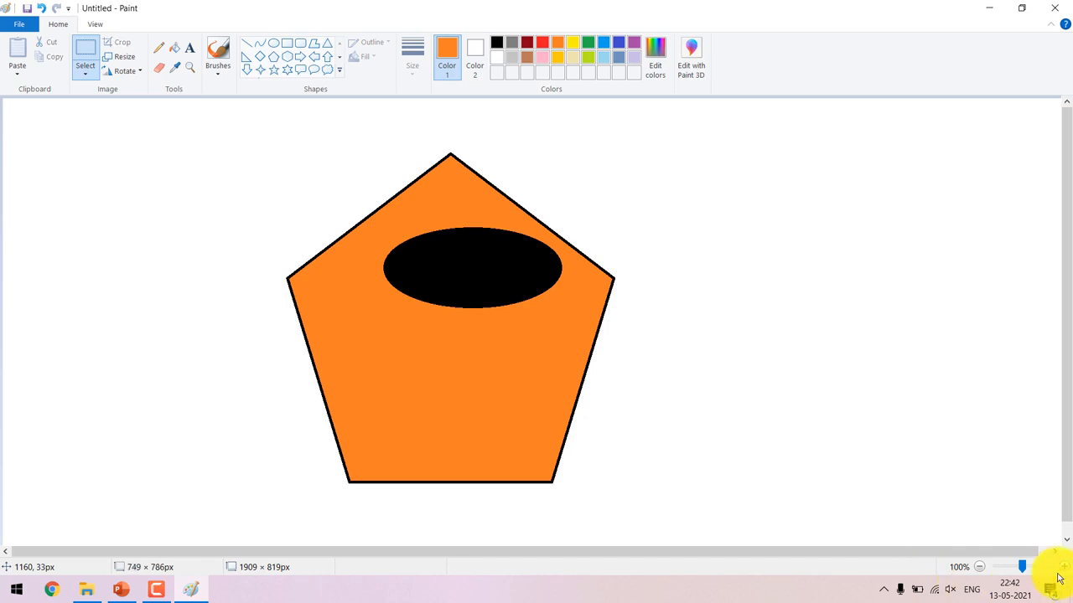
Undo the three deletions of the surrounding stars and rounded rectangles.
{"action": "key", "text": "ctrl+z"}
{"action": "key", "text": "ctrl+z"}
{"action": "key", "text": "ctrl+z"}
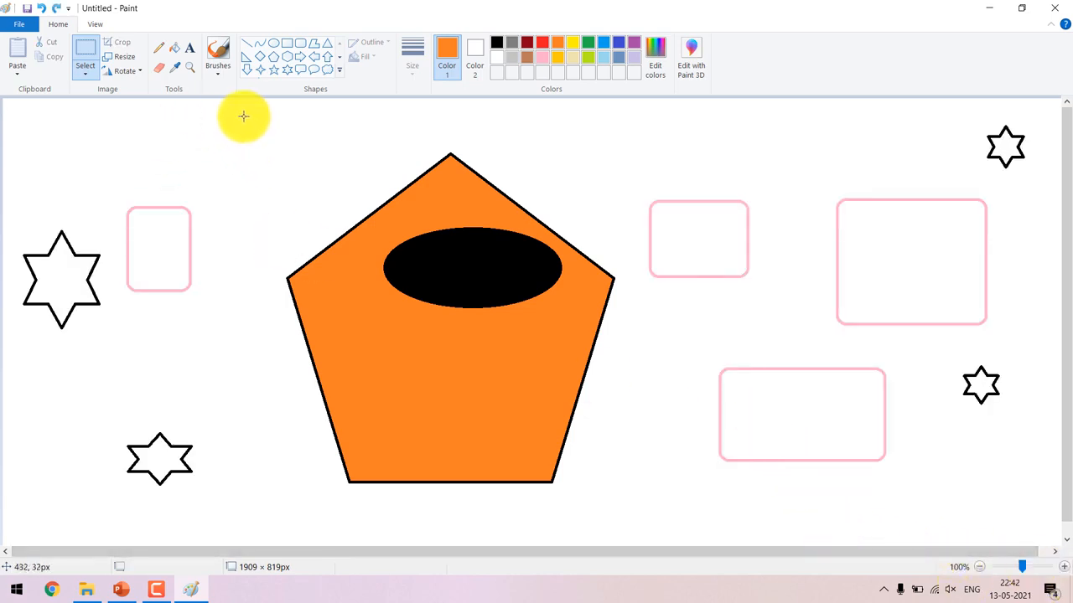
Enclose the pentagon in a selection about 723 × 717 px, invert it and delete everything outside, then undo the deletion.
{"action": "left_click_drag", "start_coordinate": [231, 116], "coordinate": [634, 516]}
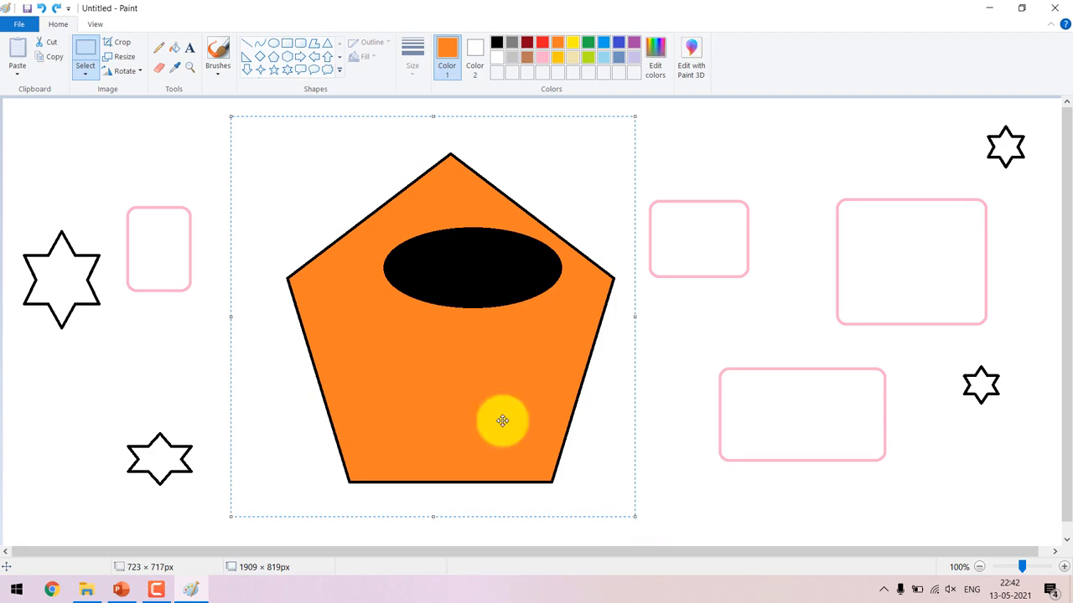
{"action": "left_click", "coordinate": [89, 77]}
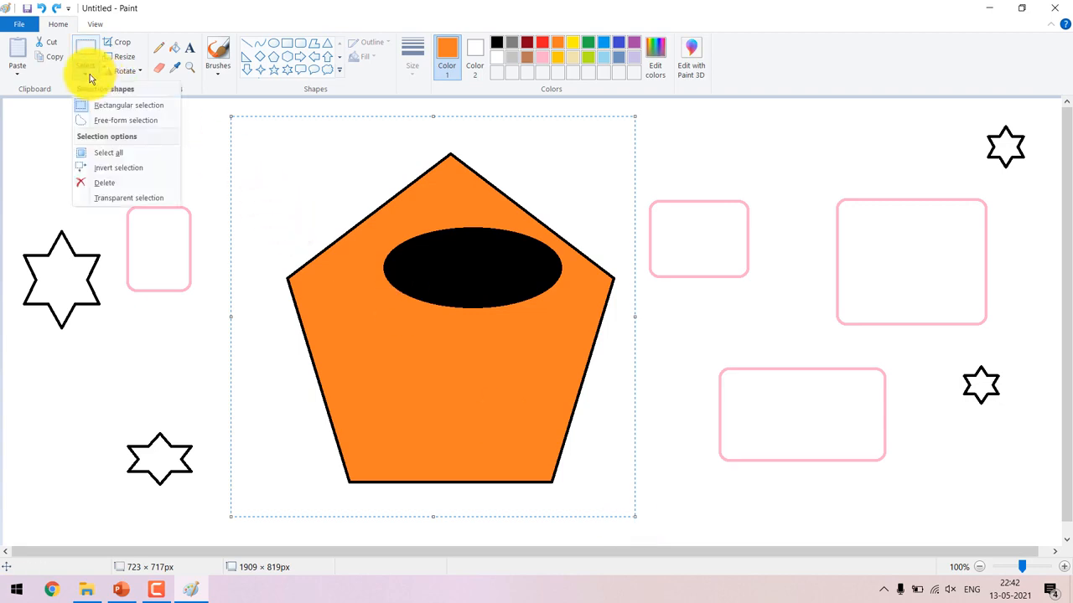
{"action": "left_click", "coordinate": [110, 168]}
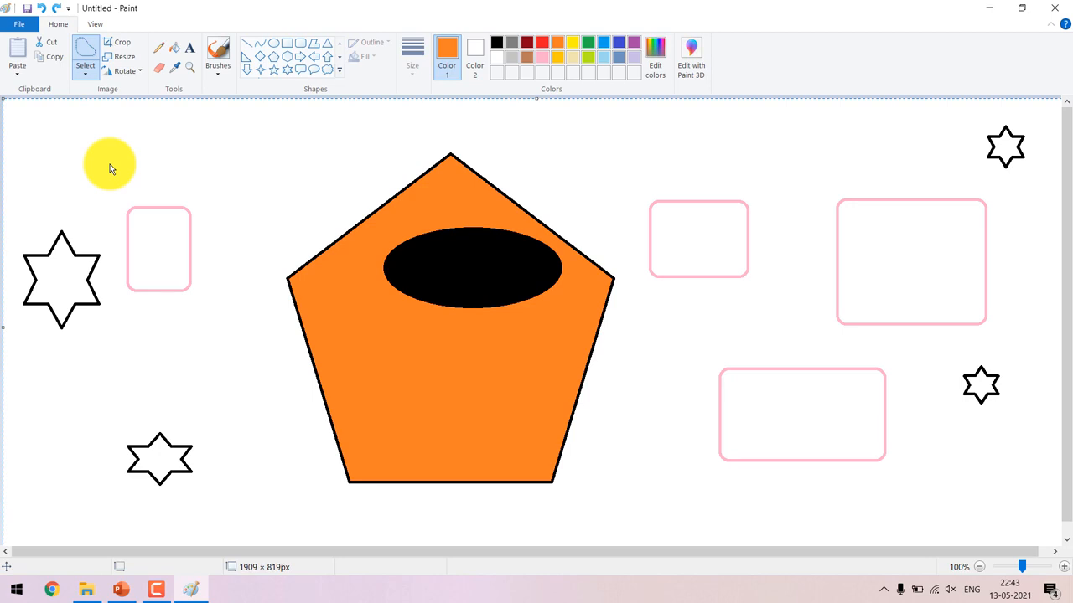
{"action": "key", "text": "Delete"}
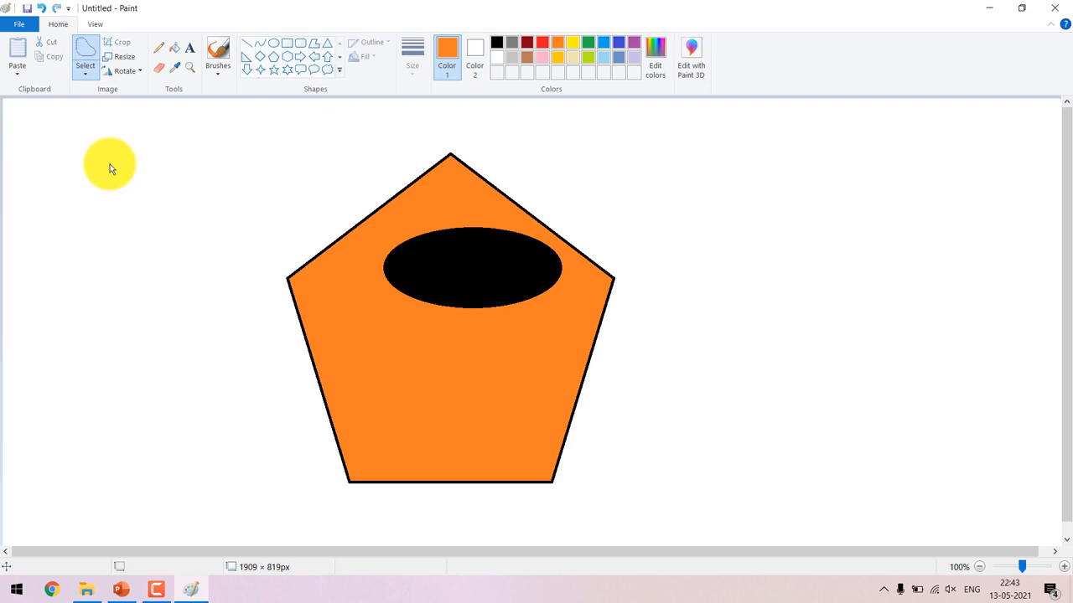
{"action": "key", "text": "ctrl+z"}
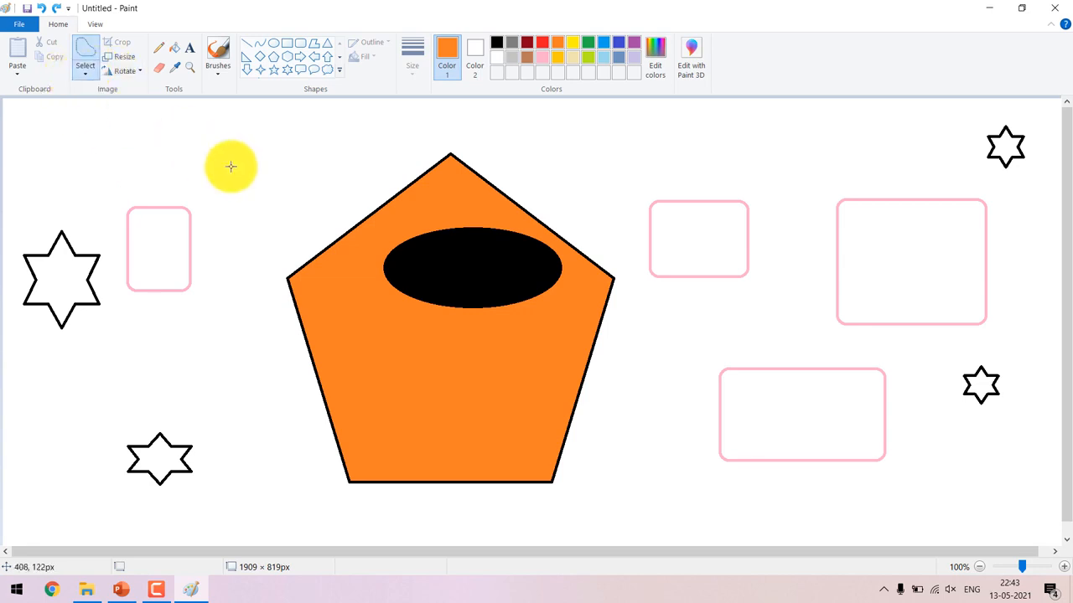
Enclose the pentagon in a rectangular selection about 693 × 714 px, invert the selection and delete the surrounding shapes.
{"action": "left_click", "coordinate": [82, 76]}
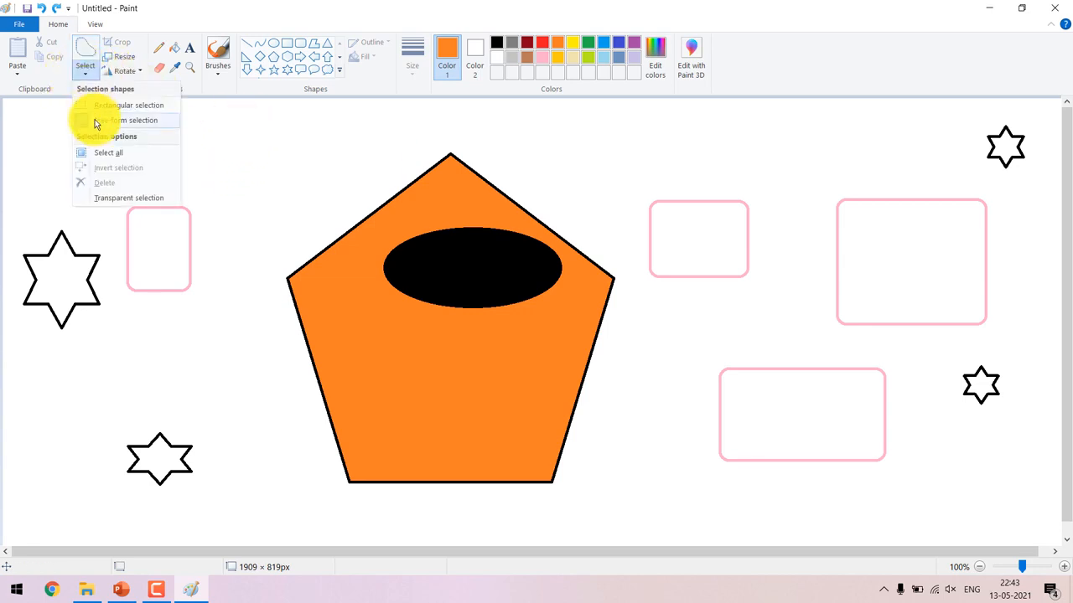
{"action": "left_click", "coordinate": [106, 106]}
{"action": "left_click_drag", "start_coordinate": [241, 119], "coordinate": [628, 518]}
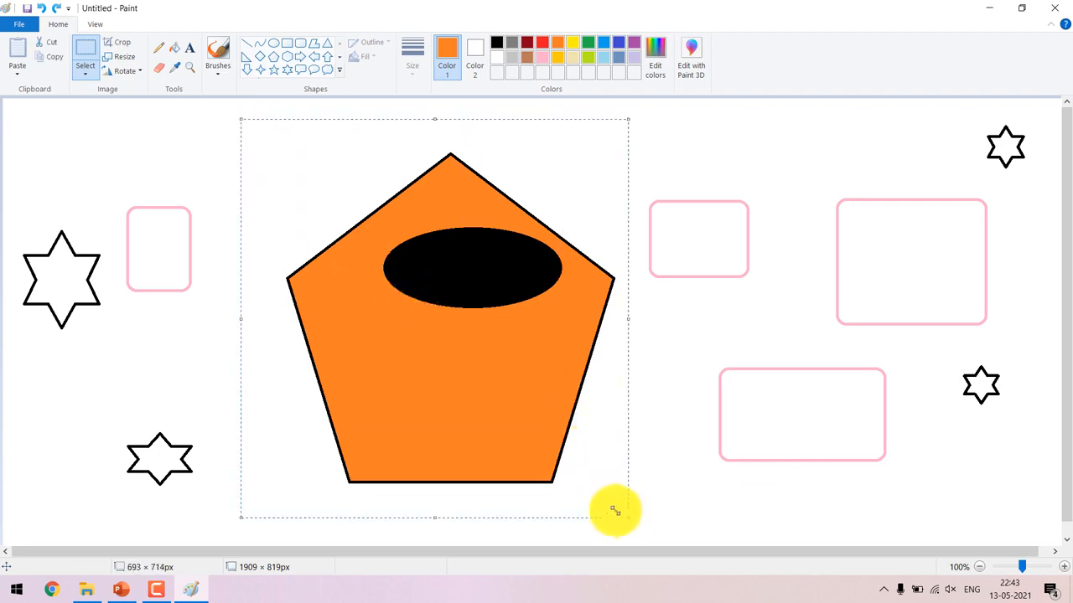
{"action": "left_click", "coordinate": [88, 80]}
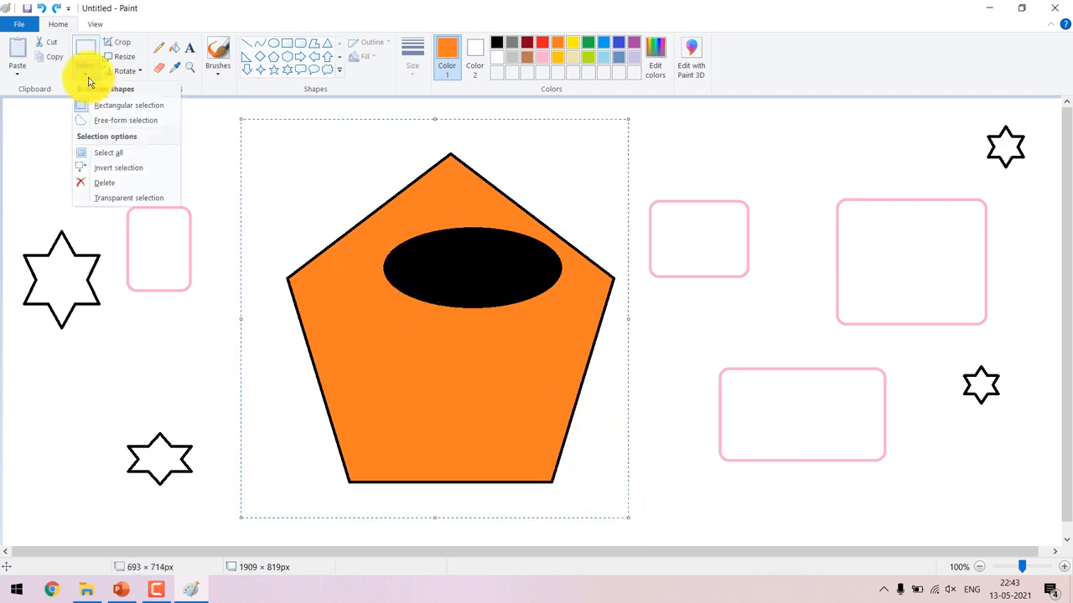
{"action": "left_click", "coordinate": [124, 170]}
{"action": "left_click_drag", "start_coordinate": [146, 223], "coordinate": [172, 224]}
{"action": "key", "text": "Delete"}
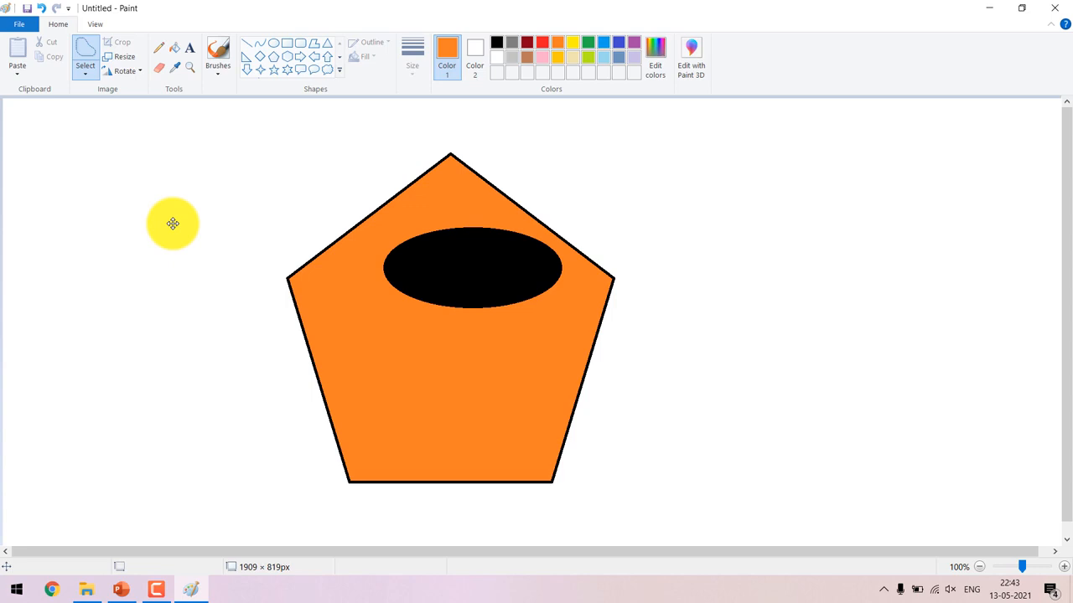
Enclose the pentagon in a rectangular selection about 770 × 702 px and delete it with the selection's Delete option.
{"action": "left_click", "coordinate": [85, 74]}
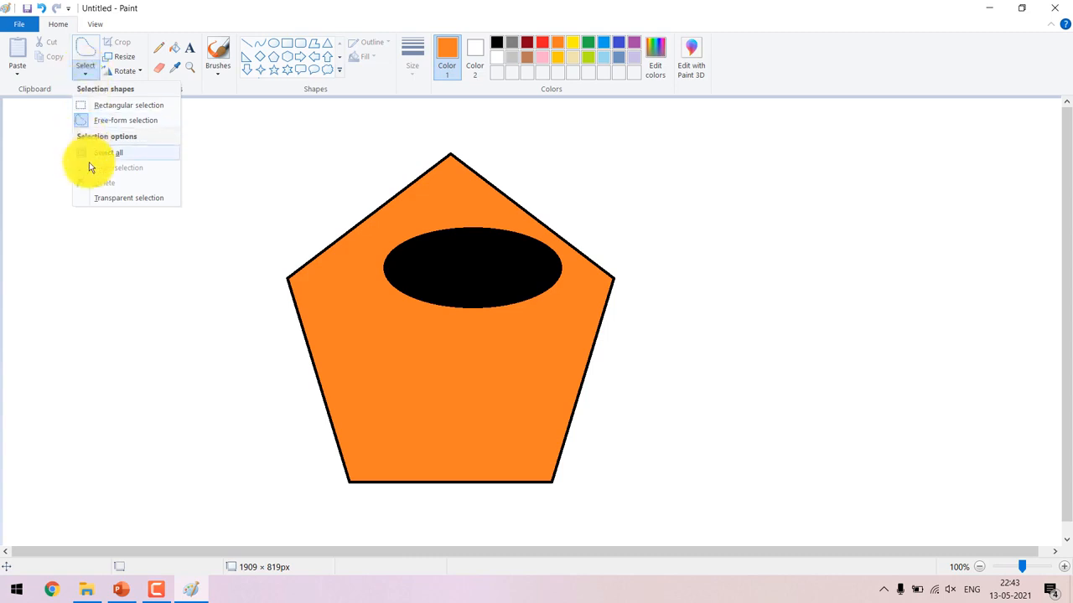
{"action": "left_click", "coordinate": [218, 175]}
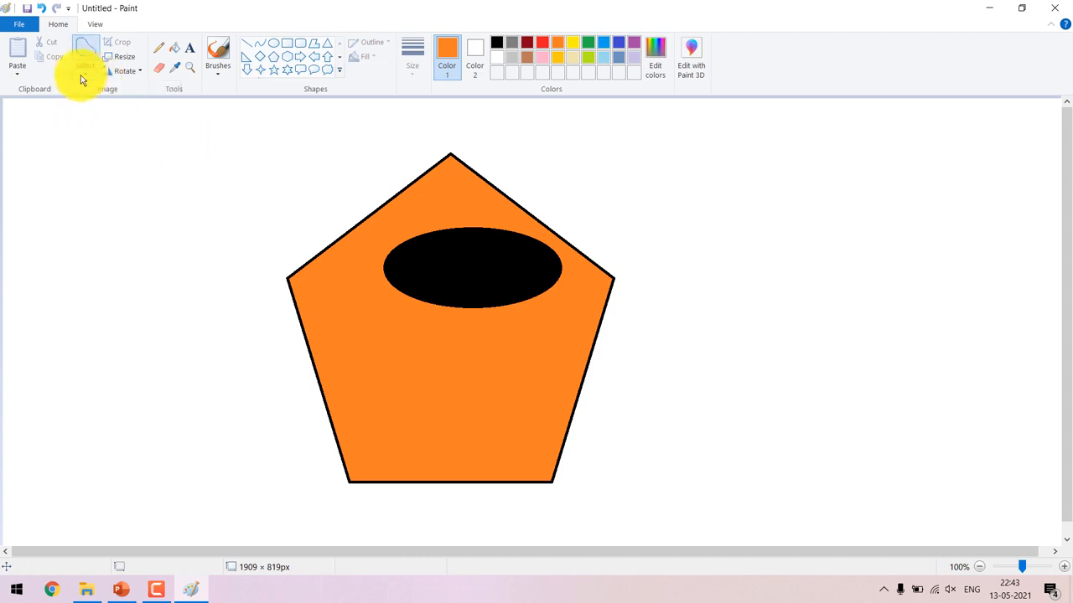
{"action": "left_click", "coordinate": [82, 75]}
{"action": "left_click", "coordinate": [96, 104]}
{"action": "left_click_drag", "start_coordinate": [210, 124], "coordinate": [639, 515]}
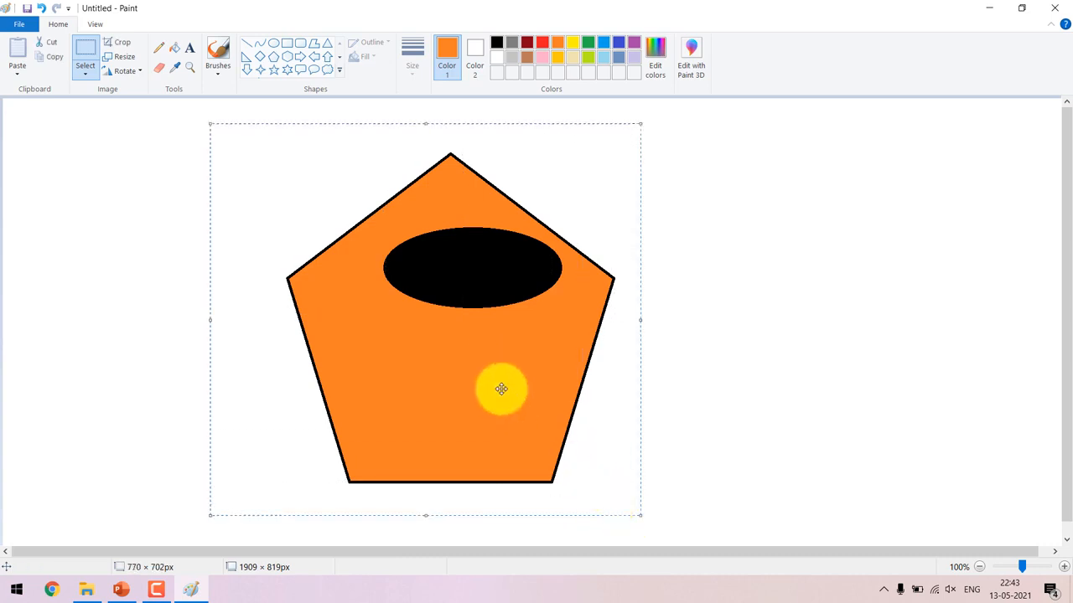
{"action": "left_click", "coordinate": [82, 75]}
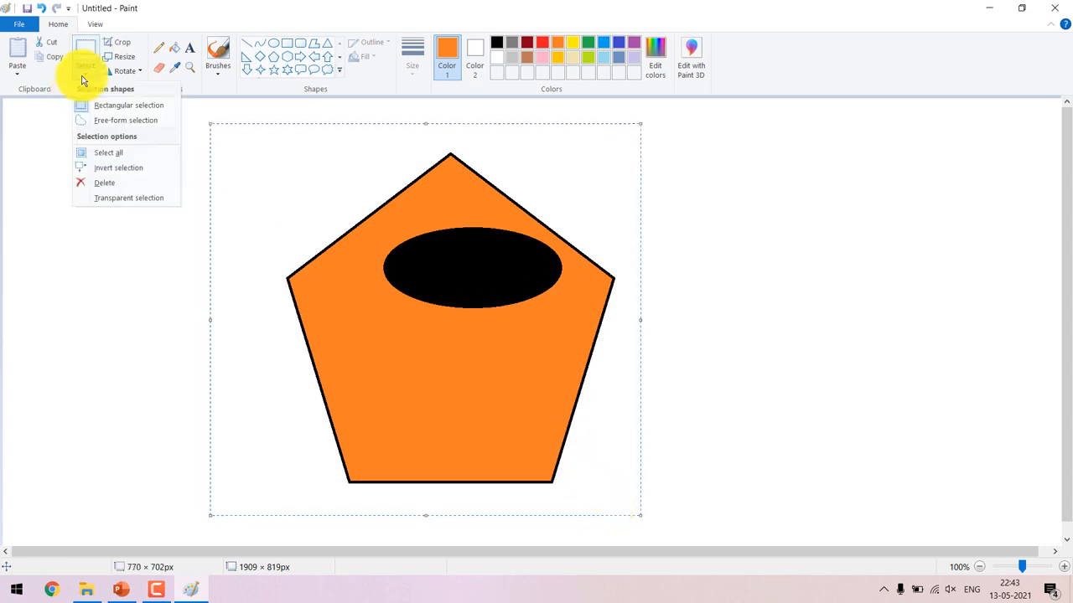
{"action": "left_click", "coordinate": [111, 182]}
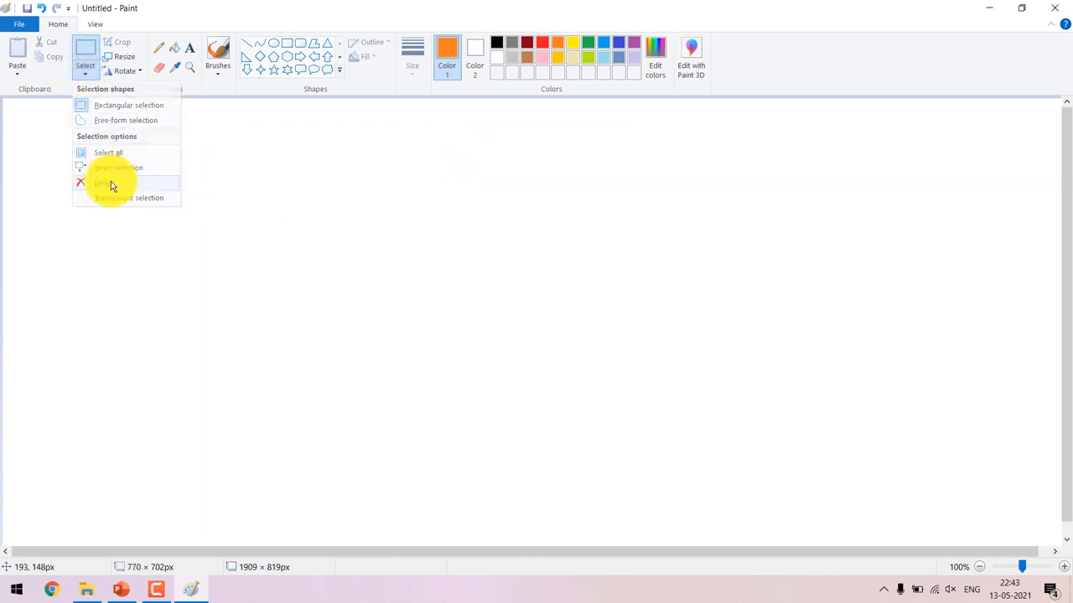
Draw an orange rectangle about 356 × 294 px in the canvas's upper-left area and fill it with orange.
{"action": "left_click", "coordinate": [86, 73]}
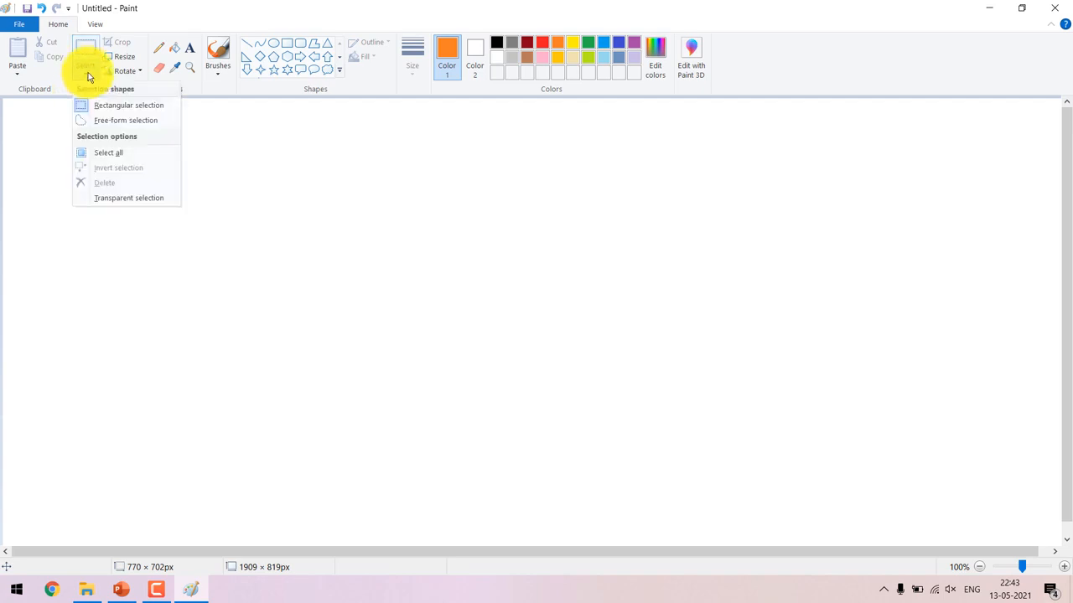
{"action": "left_click", "coordinate": [217, 216]}
{"action": "left_click", "coordinate": [275, 59]}
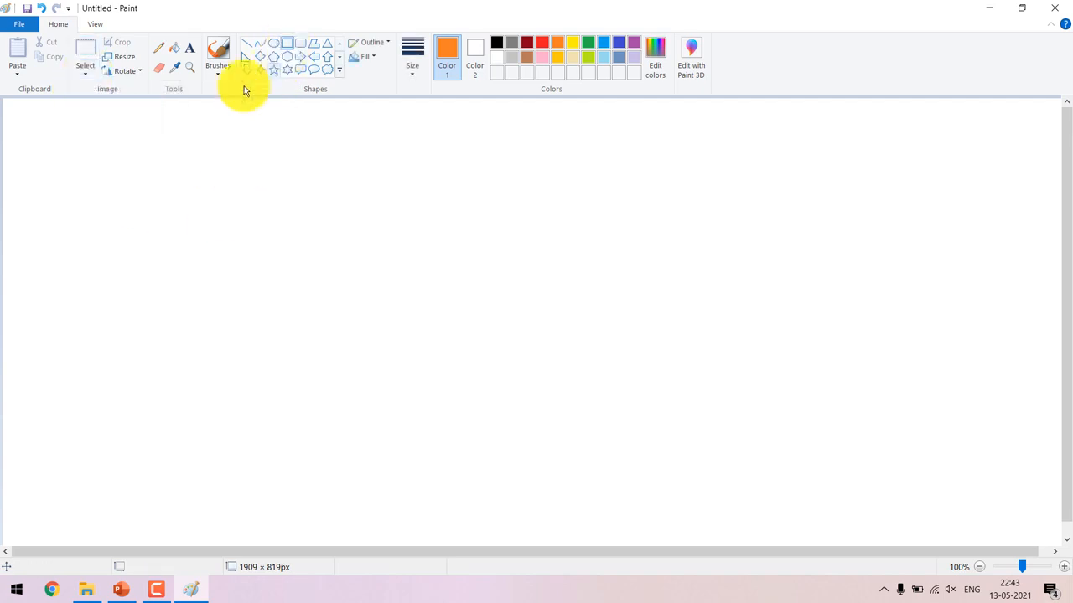
{"action": "left_click_drag", "start_coordinate": [193, 153], "coordinate": [393, 317]}
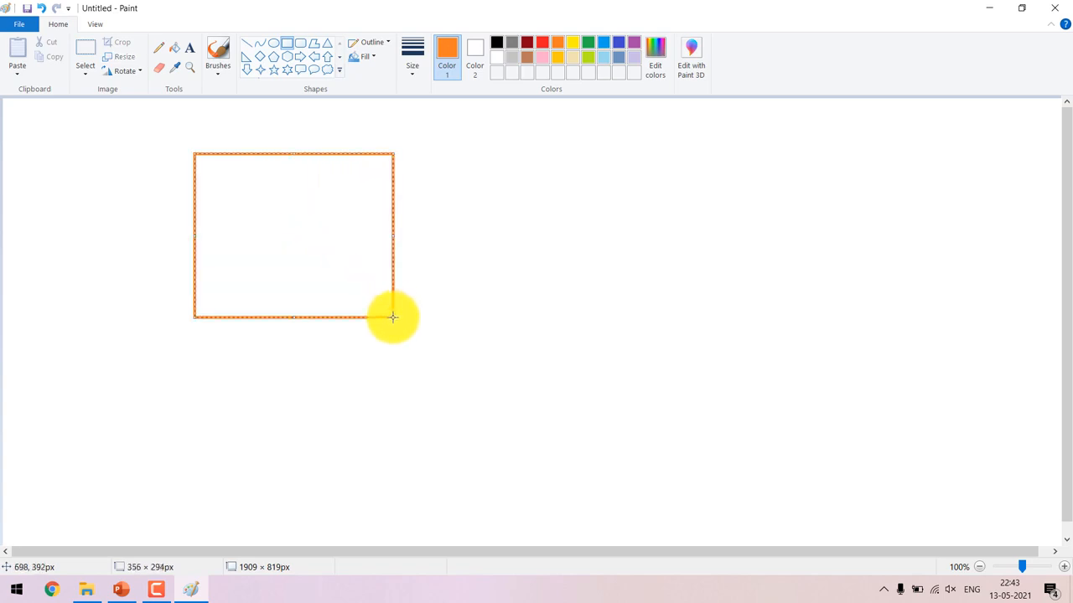
{"action": "left_click", "coordinate": [177, 49]}
{"action": "left_click", "coordinate": [294, 218]}
Draw a six-point star about 400 × 398 px to the right of the rectangle and fill it with orange.
{"action": "left_click", "coordinate": [287, 69]}
{"action": "left_click_drag", "start_coordinate": [612, 202], "coordinate": [836, 425]}
{"action": "left_click", "coordinate": [176, 49]}
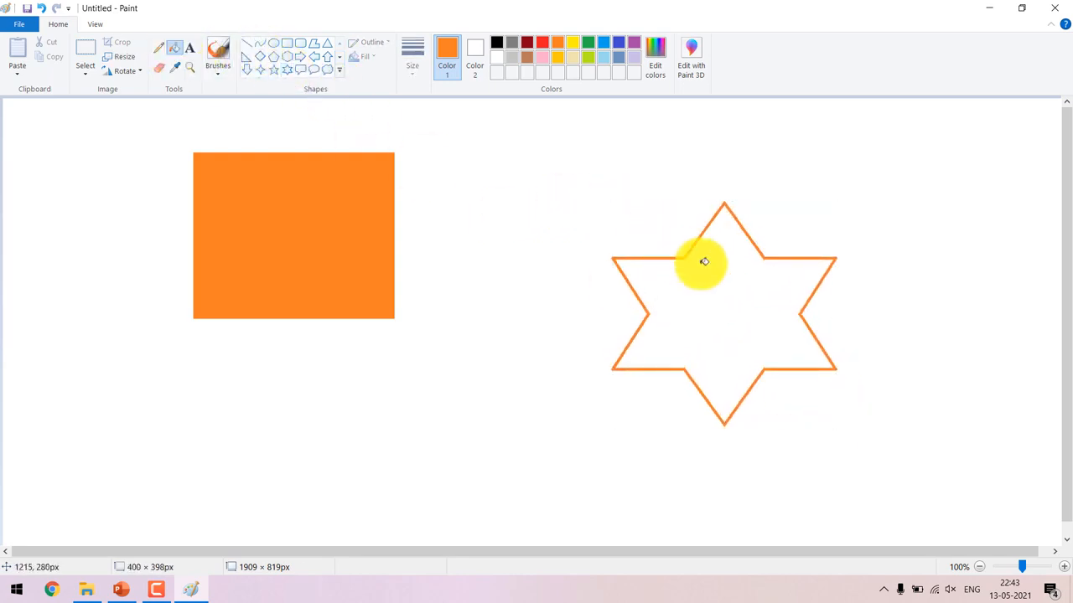
{"action": "left_click", "coordinate": [746, 300]}
Move the star over the rectangle's lower-right part with a rectangular selection about 603 × 505 px, and turn on transparent selection.
{"action": "left_click", "coordinate": [87, 50]}
{"action": "left_click_drag", "start_coordinate": [557, 171], "coordinate": [893, 450]}
{"action": "left_click_drag", "start_coordinate": [730, 304], "coordinate": [452, 301]}
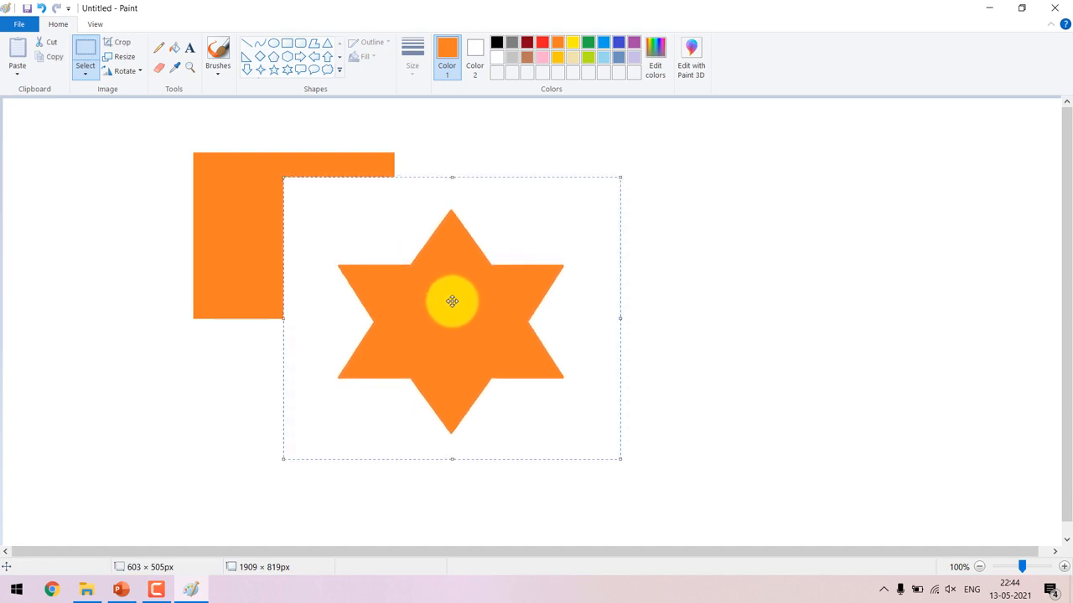
{"action": "left_click", "coordinate": [86, 72]}
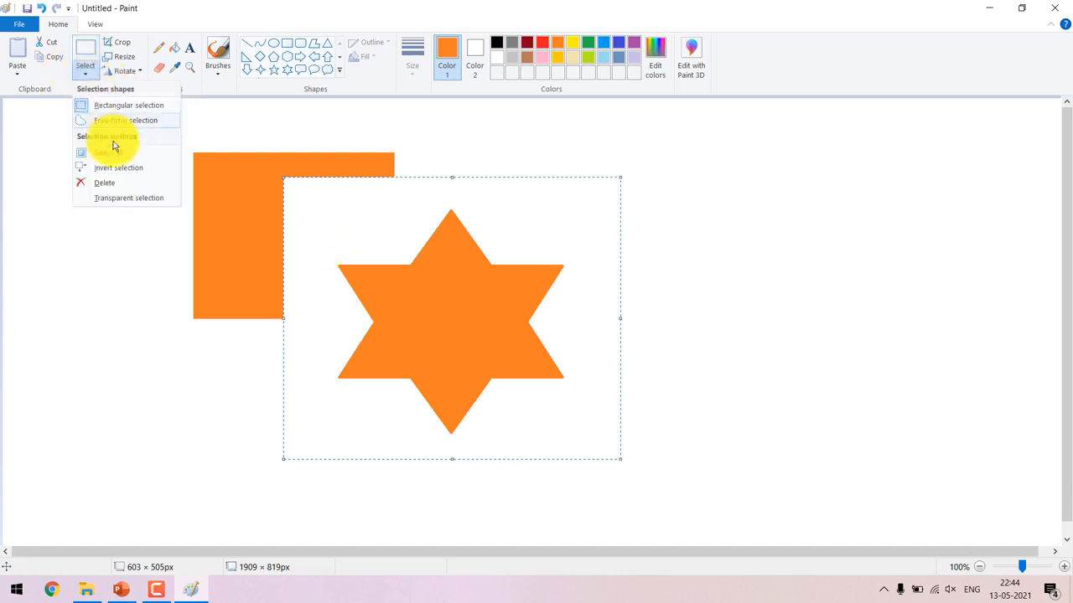
{"action": "left_click", "coordinate": [106, 198]}
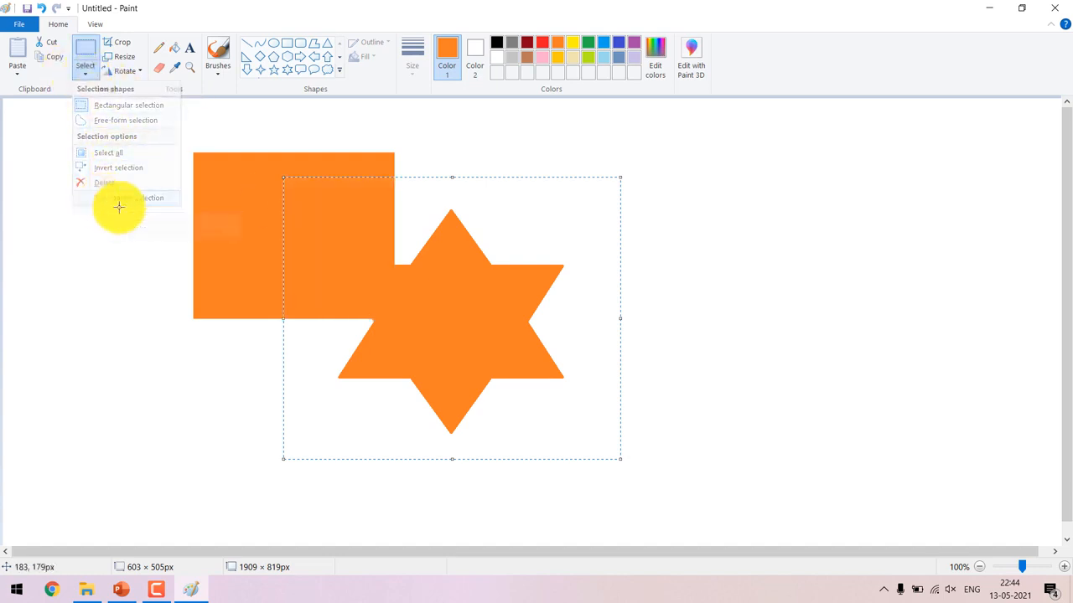
Move the star to the right, clear of the orange rectangle, and fill the star with red.
{"action": "left_click_drag", "start_coordinate": [488, 336], "coordinate": [784, 279]}
{"action": "left_click", "coordinate": [566, 388]}
{"action": "left_click_drag", "start_coordinate": [103, 107], "coordinate": [518, 394]}
{"action": "left_click", "coordinate": [174, 50]}
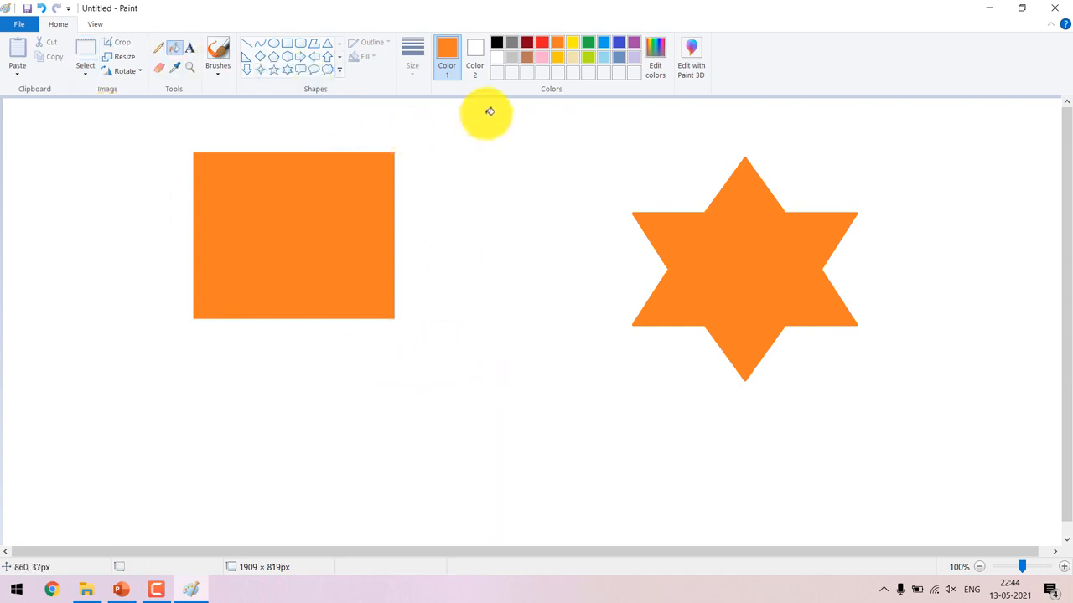
{"action": "left_click", "coordinate": [543, 44]}
{"action": "left_click", "coordinate": [718, 235]}
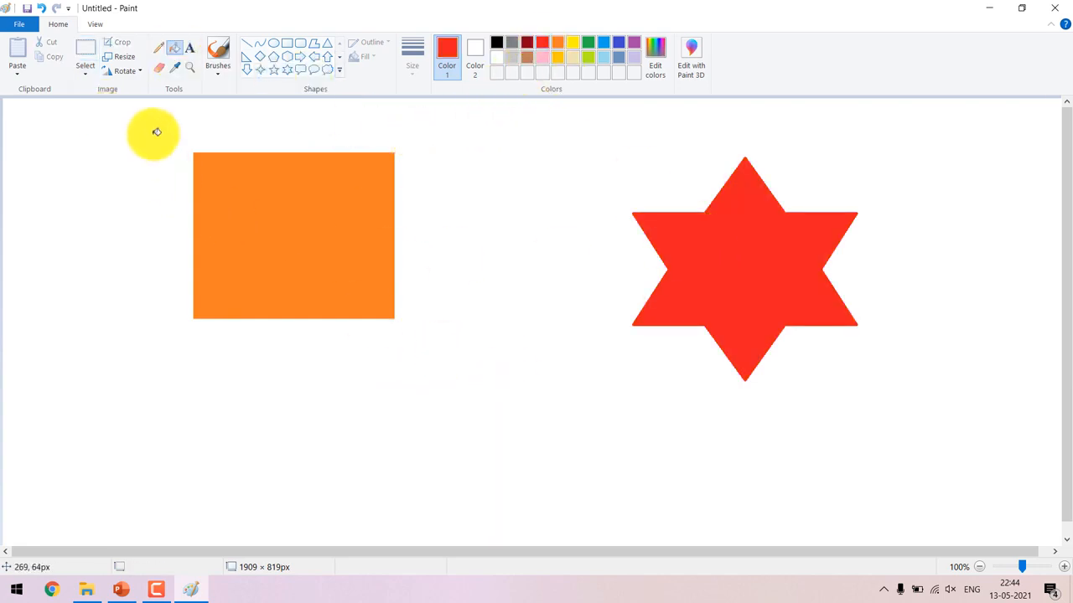
Enclose the orange rectangle in a rectangular selection about 766 × 508 px and move it right, close to the star.
{"action": "left_click", "coordinate": [173, 145]}
{"action": "key", "text": "ctrl+z"}
{"action": "left_click", "coordinate": [87, 46]}
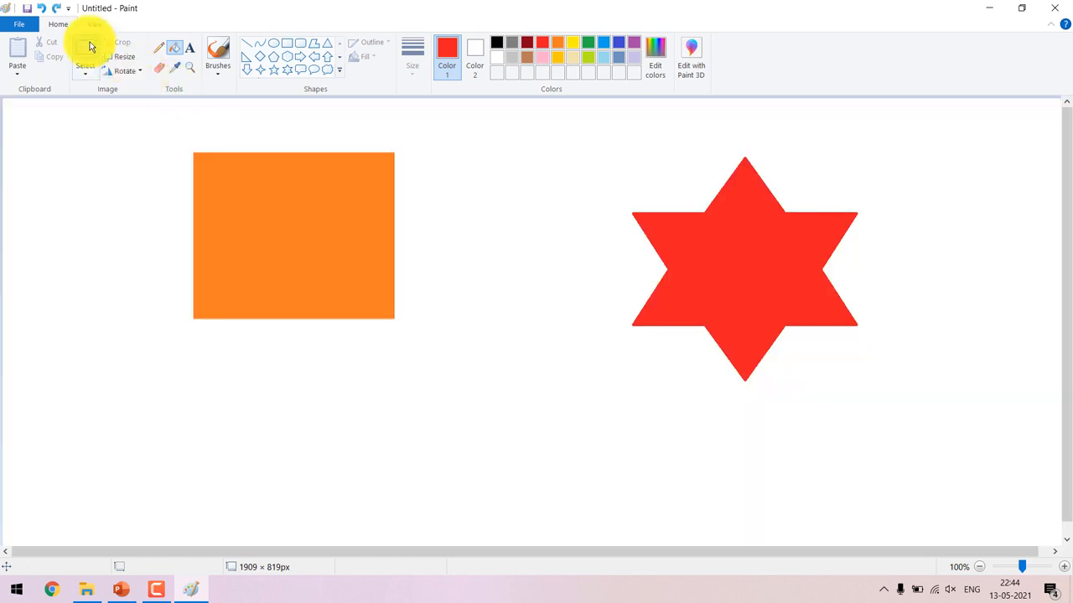
{"action": "left_click_drag", "start_coordinate": [120, 131], "coordinate": [546, 410]}
{"action": "left_click_drag", "start_coordinate": [328, 252], "coordinate": [507, 296]}
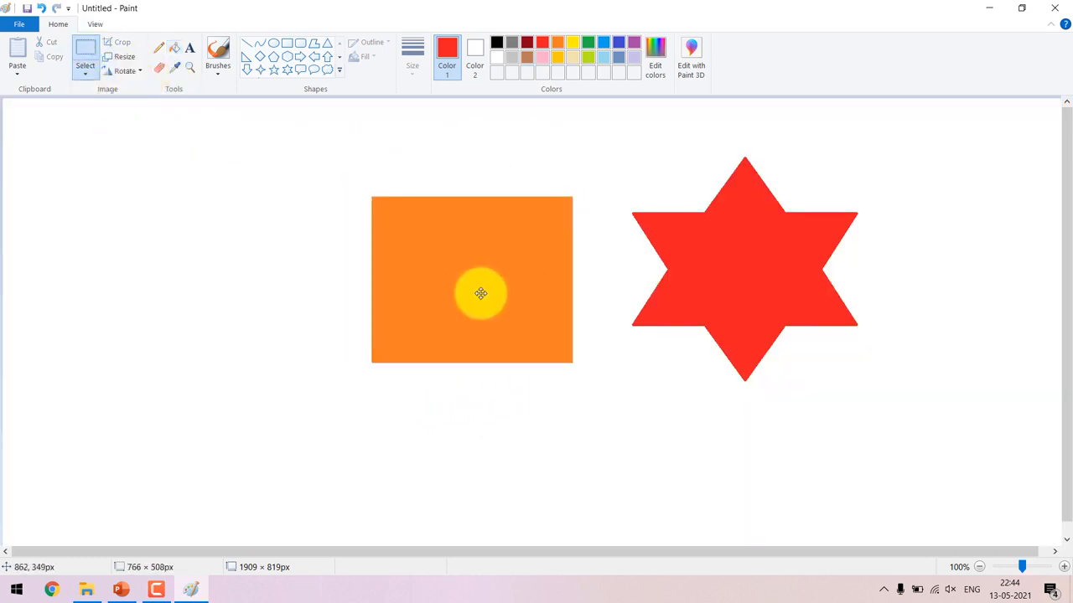
Turn transparent selection off and on again, moving the orange rectangle away from the star and back toward it between the switches.
{"action": "left_click", "coordinate": [86, 75]}
{"action": "left_click", "coordinate": [84, 198]}
{"action": "left_click_drag", "start_coordinate": [477, 265], "coordinate": [259, 259]}
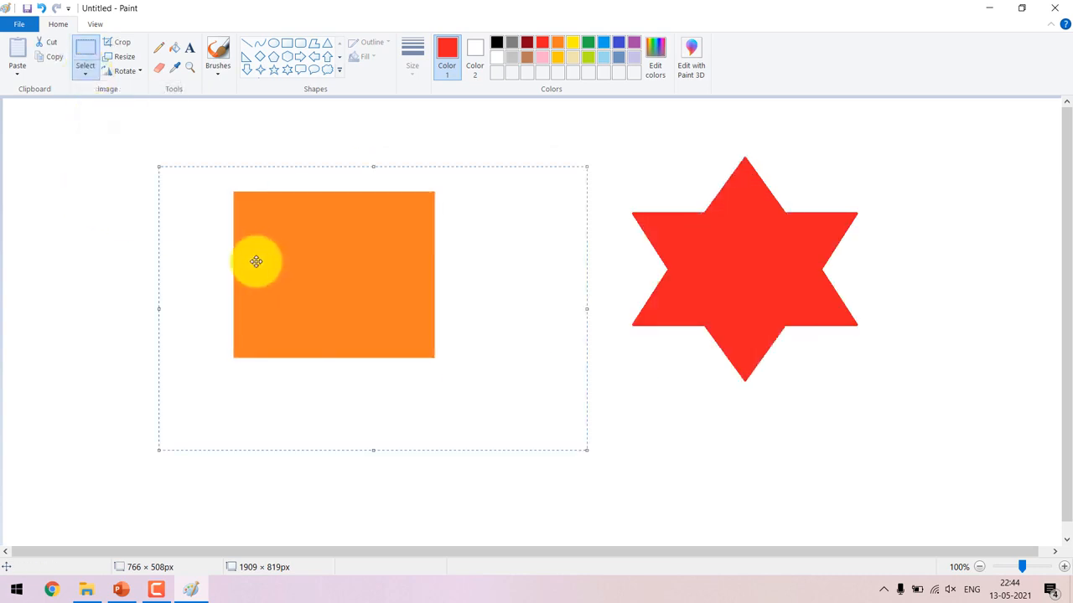
{"action": "left_click", "coordinate": [89, 77]}
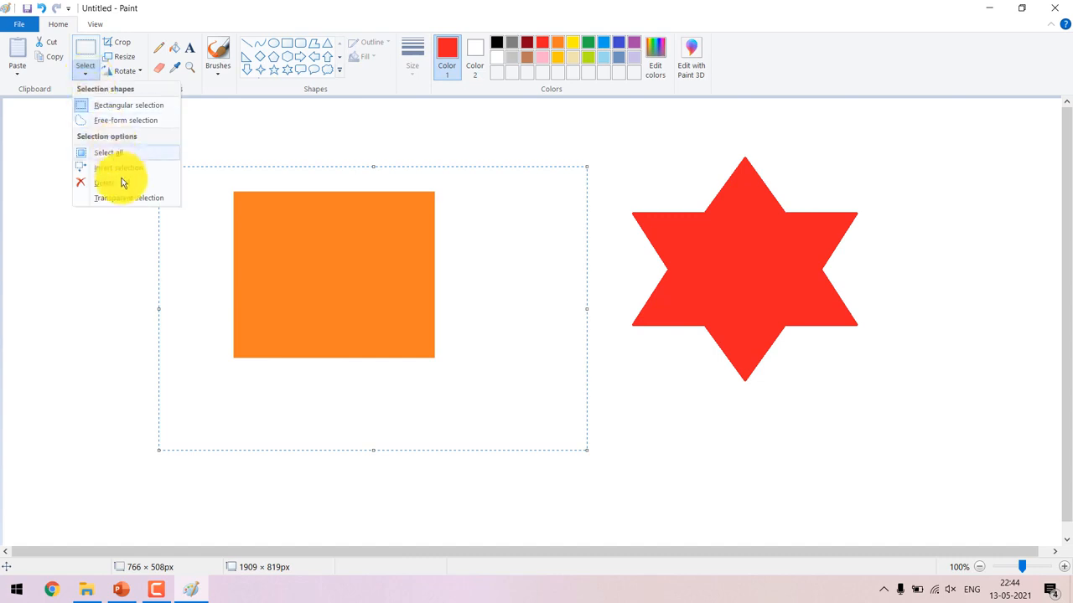
{"action": "left_click", "coordinate": [119, 199]}
{"action": "left_click_drag", "start_coordinate": [311, 263], "coordinate": [376, 226]}
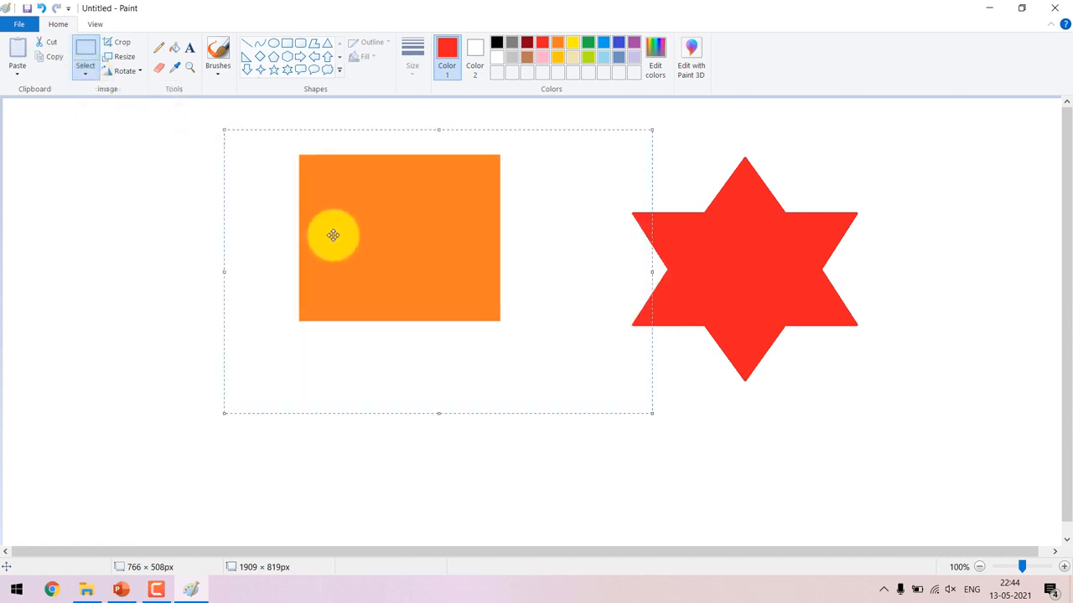
Select the whole canvas and delete the orange rectangle and red star.
{"action": "key", "text": "Escape"}
{"action": "key", "text": "ctrl+a"}
{"action": "key", "text": "Delete"}
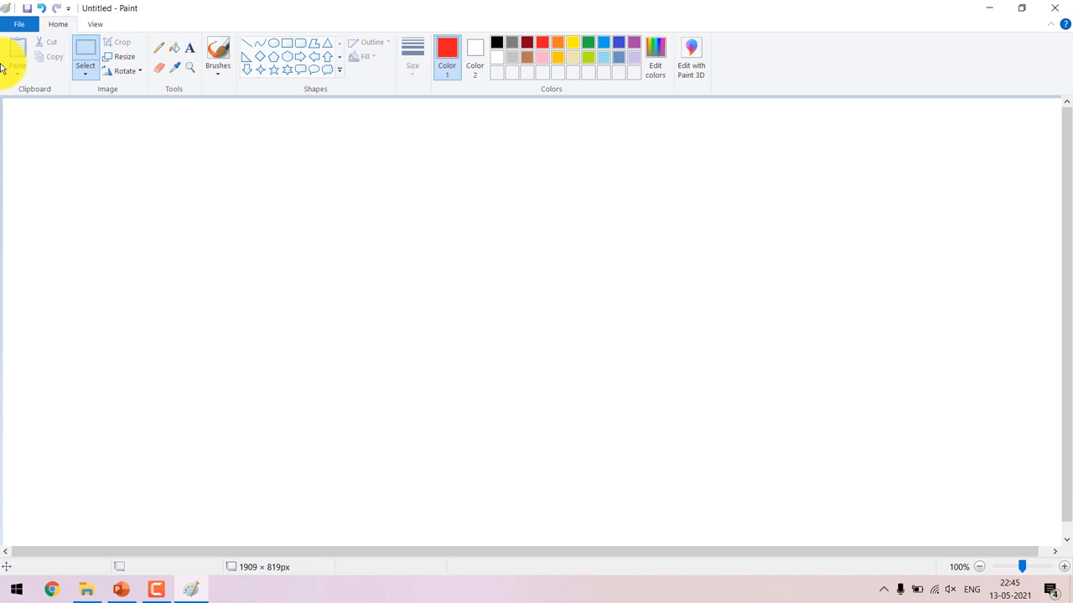
Draw a red circle about 219 × 219 px in the canvas's left part and fill it with red.
{"action": "left_click", "coordinate": [291, 48]}
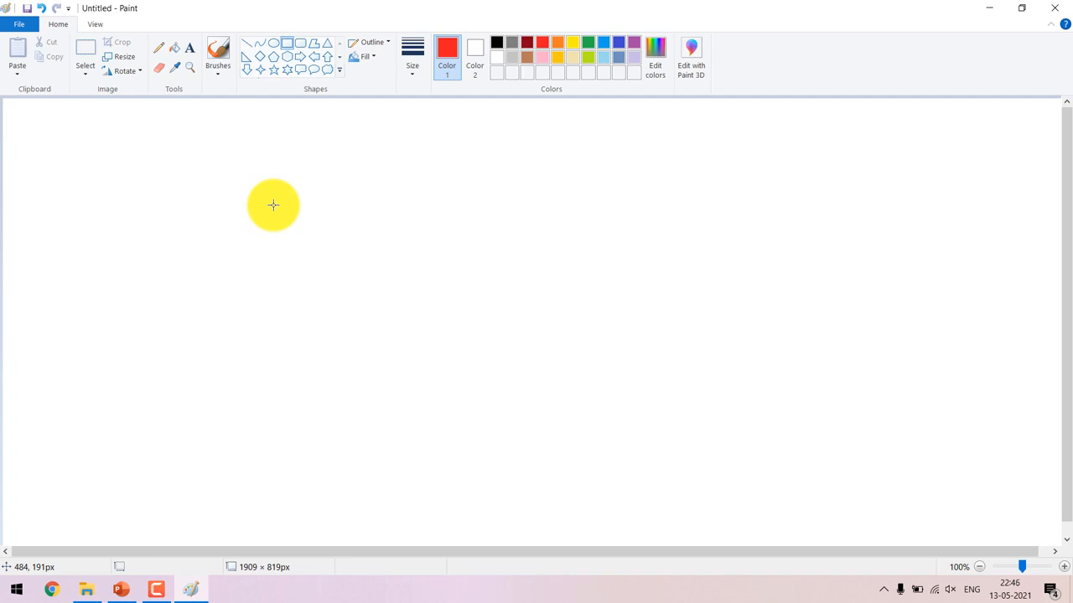
{"action": "left_click", "coordinate": [273, 45]}
{"action": "left_click_drag", "start_coordinate": [192, 213], "coordinate": [316, 334]}
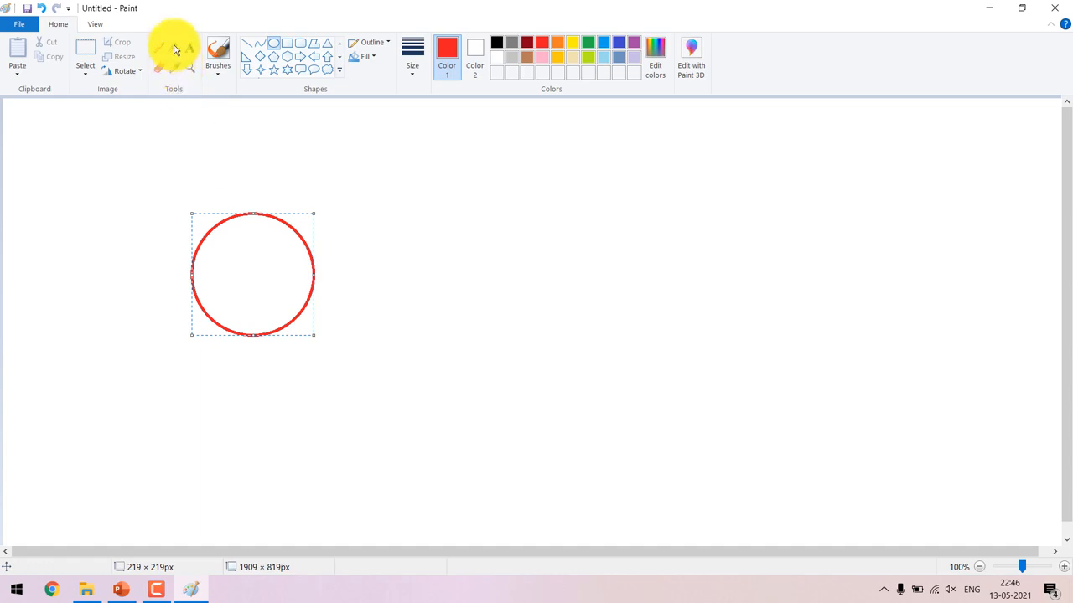
{"action": "left_click", "coordinate": [175, 48]}
{"action": "left_click", "coordinate": [259, 229]}
Enclose the red circle in a rectangular selection about 371 × 335 px and cut it.
{"action": "left_click", "coordinate": [88, 51]}
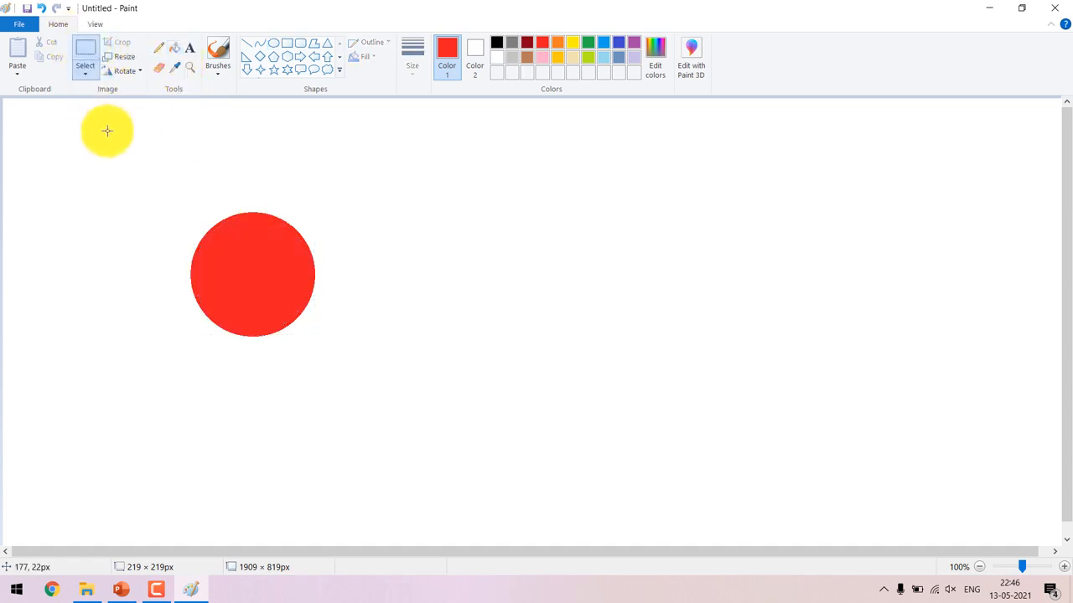
{"action": "left_click_drag", "start_coordinate": [154, 190], "coordinate": [361, 376]}
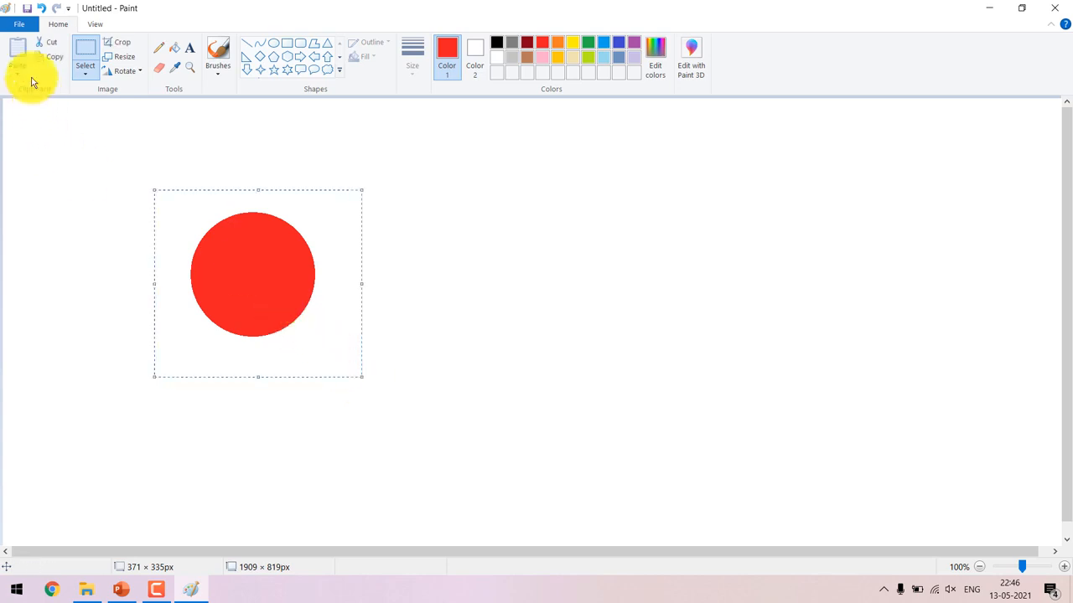
{"action": "left_click", "coordinate": [50, 47]}
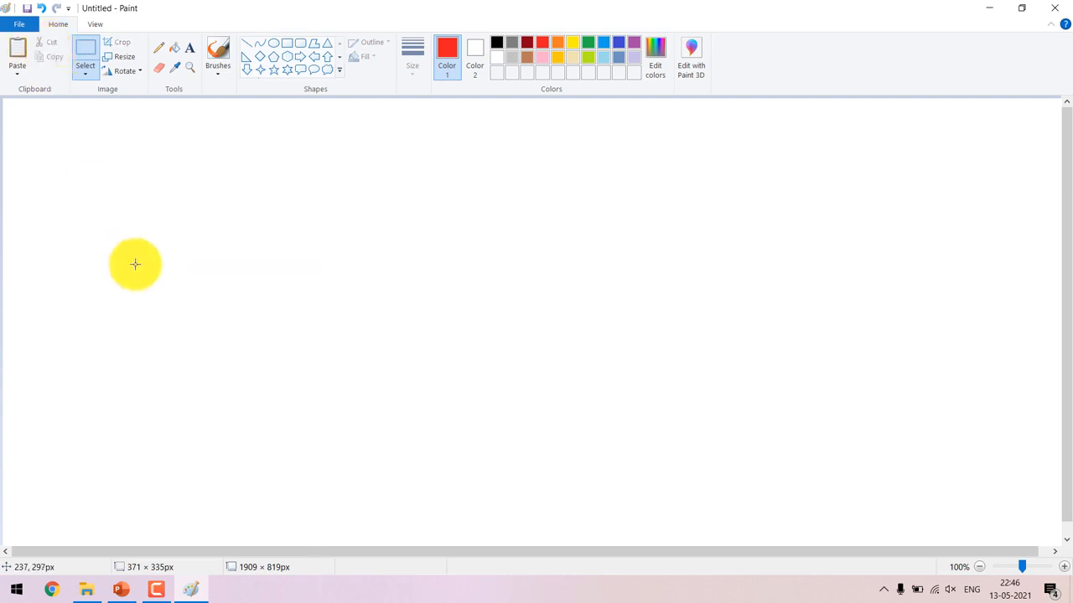
Paste the cut circle four times, spacing the copies in a row across the canvas.
{"action": "left_click", "coordinate": [17, 54]}
{"action": "left_click_drag", "start_coordinate": [96, 187], "coordinate": [950, 363]}
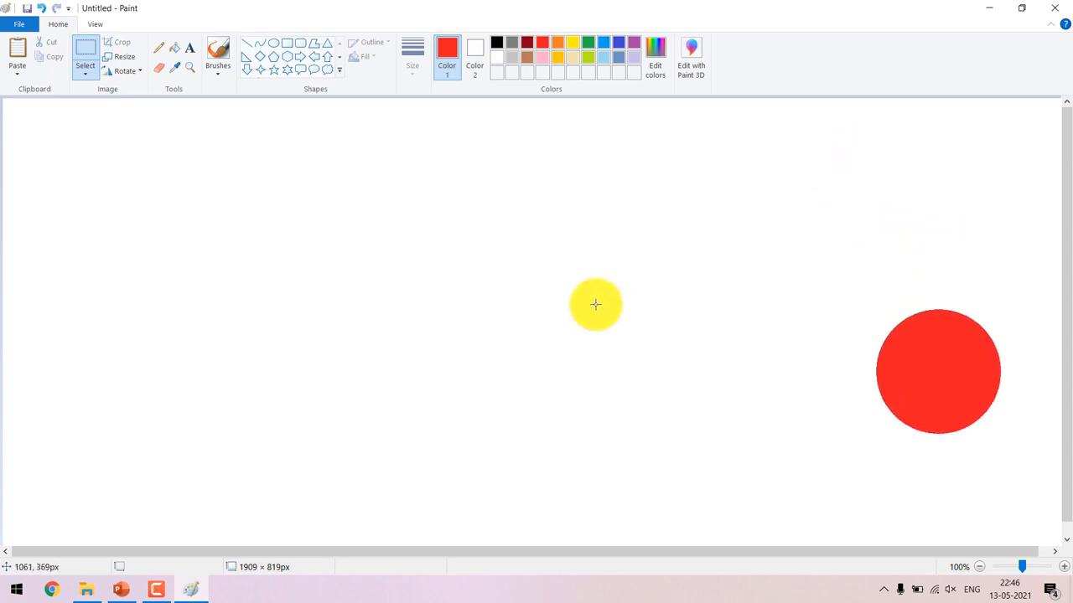
{"action": "left_click", "coordinate": [21, 48]}
{"action": "left_click_drag", "start_coordinate": [103, 184], "coordinate": [699, 366]}
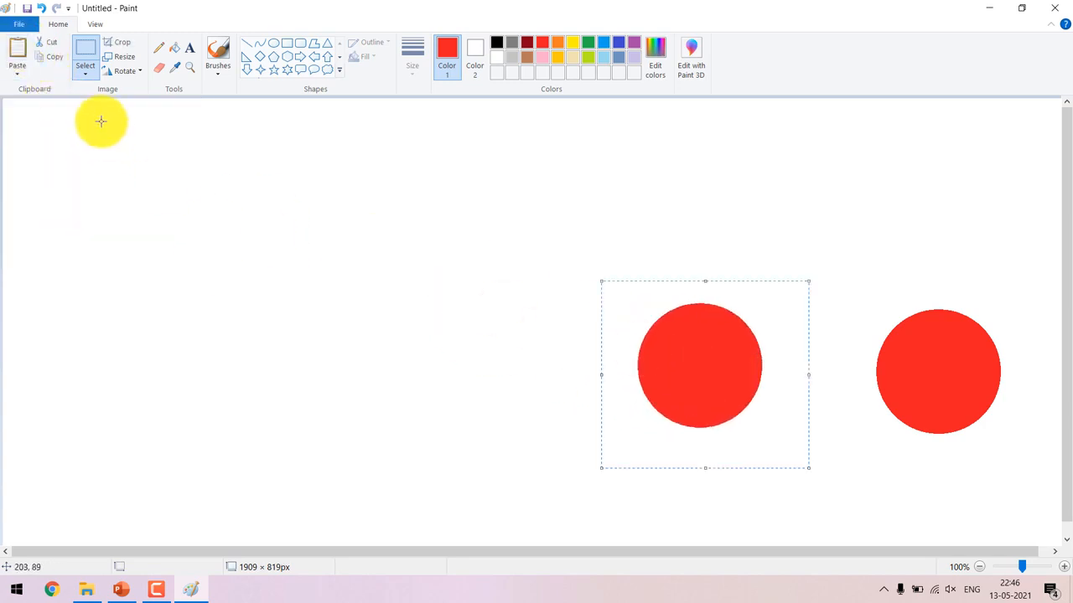
{"action": "left_click", "coordinate": [21, 50]}
{"action": "left_click_drag", "start_coordinate": [132, 171], "coordinate": [421, 355]}
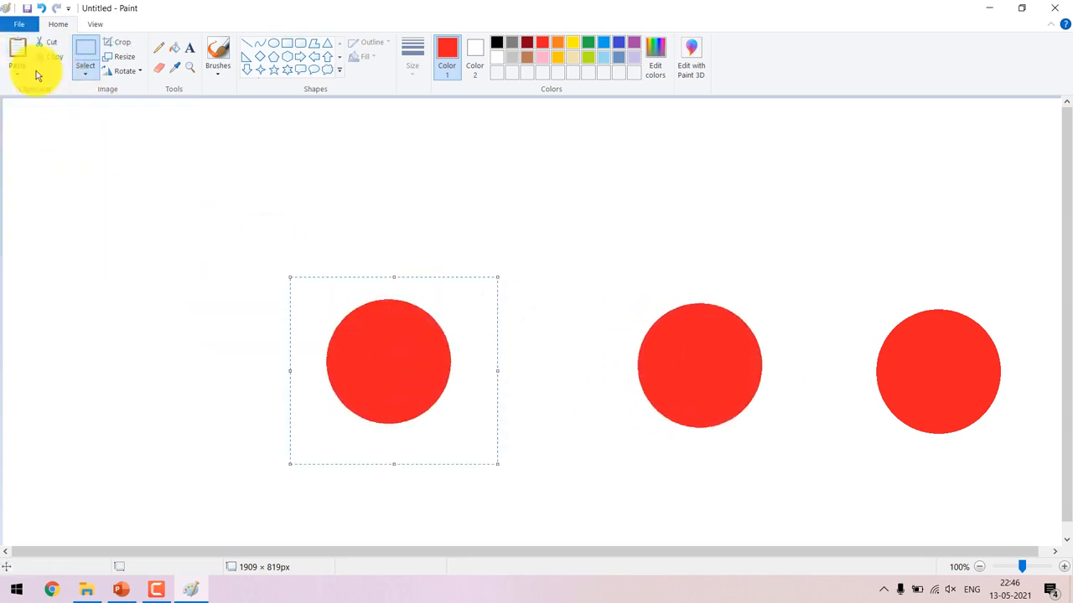
{"action": "left_click", "coordinate": [17, 48]}
{"action": "left_click_drag", "start_coordinate": [84, 148], "coordinate": [125, 324]}
Delete all the pasted circles to clear the canvas.
{"action": "left_click", "coordinate": [361, 245]}
{"action": "key", "text": "Delete"}
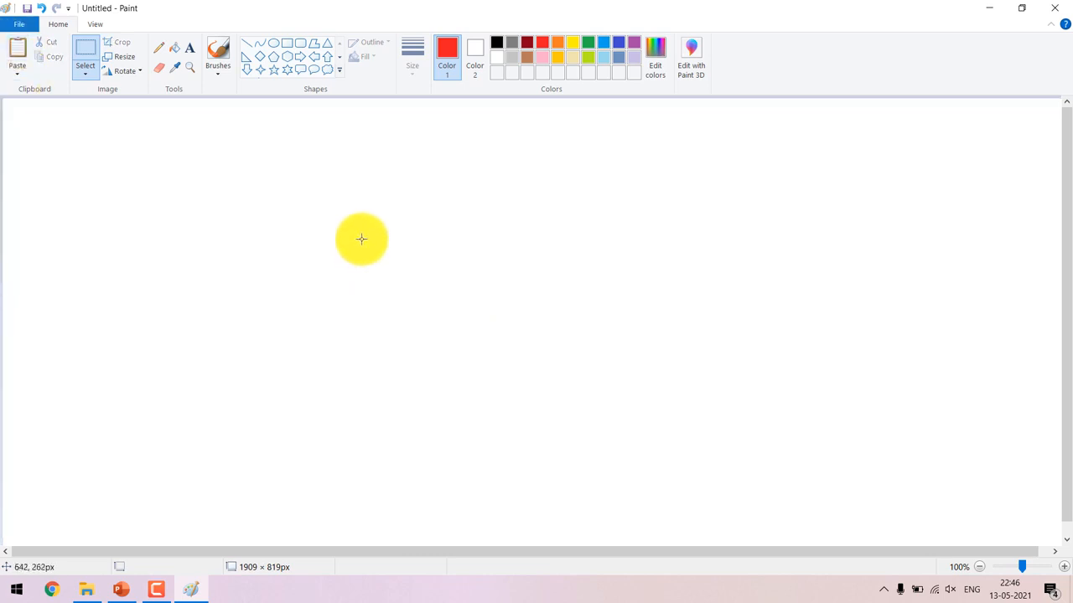
Draw a red rectangle about 268 × 201 px left of the canvas's middle and fill it with red.
{"action": "left_click", "coordinate": [288, 43]}
{"action": "left_click_drag", "start_coordinate": [322, 197], "coordinate": [472, 309]}
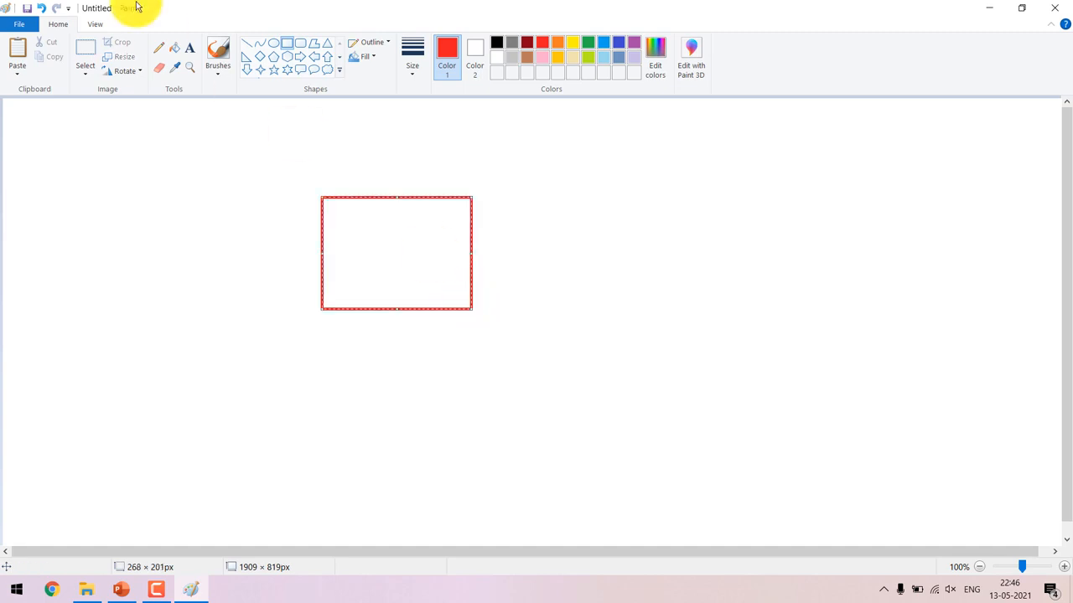
{"action": "left_click", "coordinate": [173, 48]}
{"action": "left_click", "coordinate": [443, 242]}
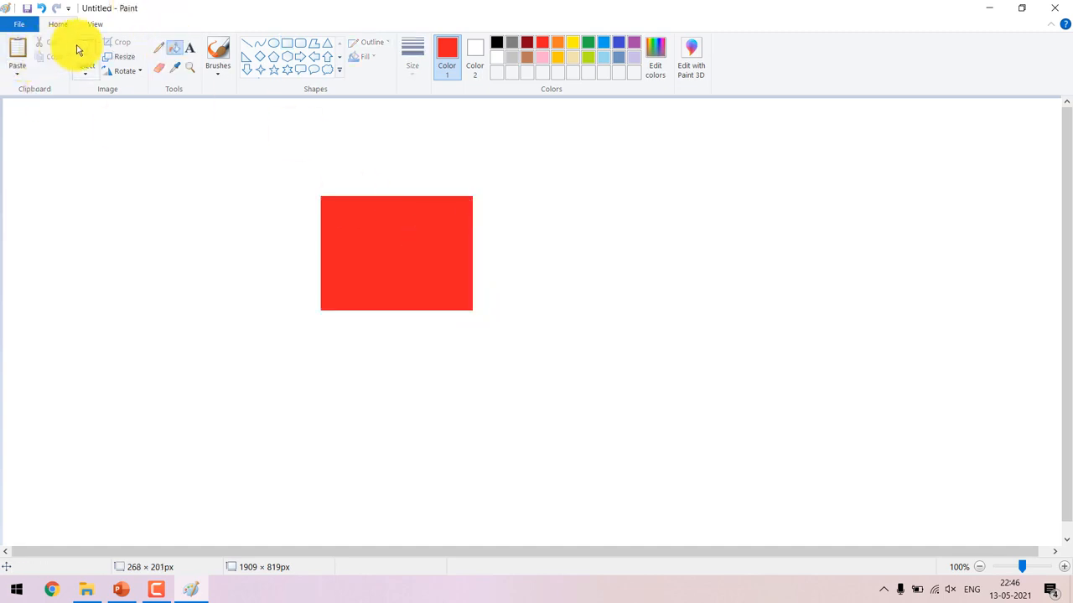
Copy the rectangle with a selection about 408 × 306 px and paste two copies, one at the upper right and one below the middle.
{"action": "left_click", "coordinate": [84, 48]}
{"action": "left_click_drag", "start_coordinate": [286, 173], "coordinate": [515, 344]}
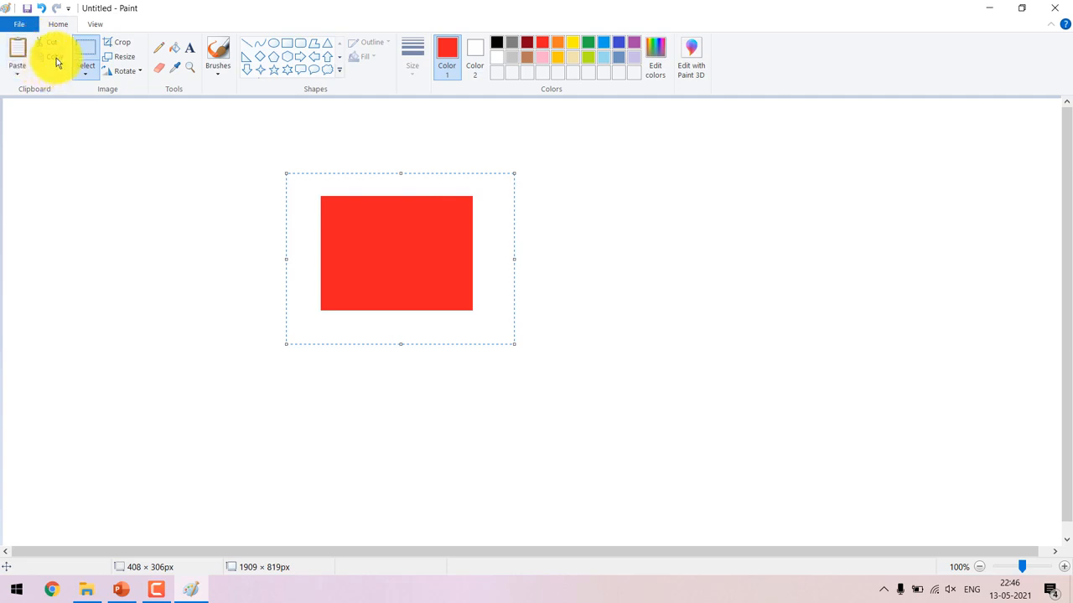
{"action": "left_click", "coordinate": [55, 57]}
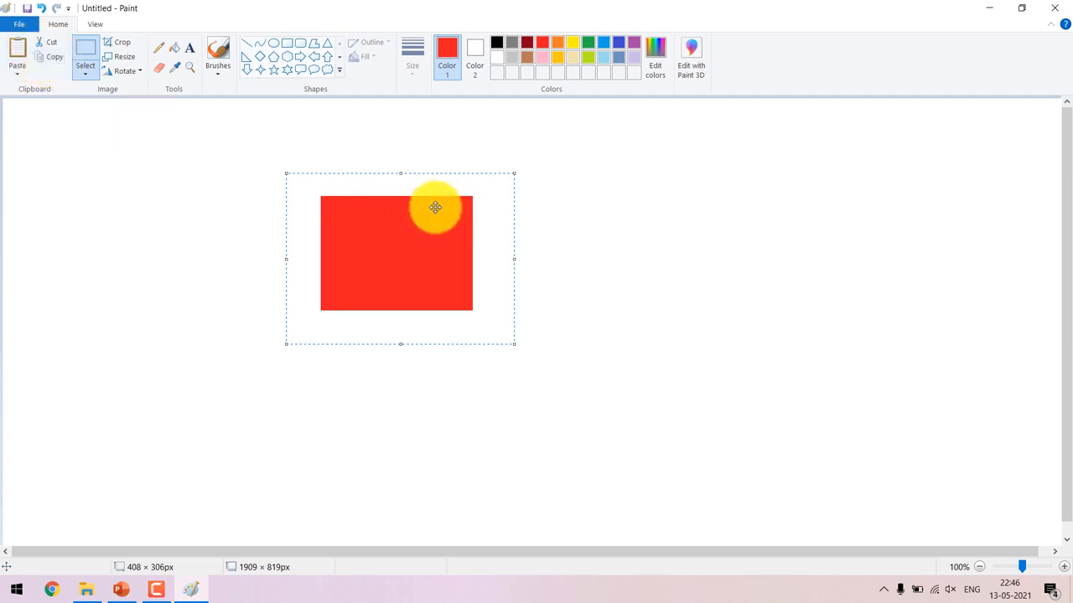
{"action": "left_click", "coordinate": [24, 46]}
{"action": "left_click_drag", "start_coordinate": [91, 180], "coordinate": [844, 200]}
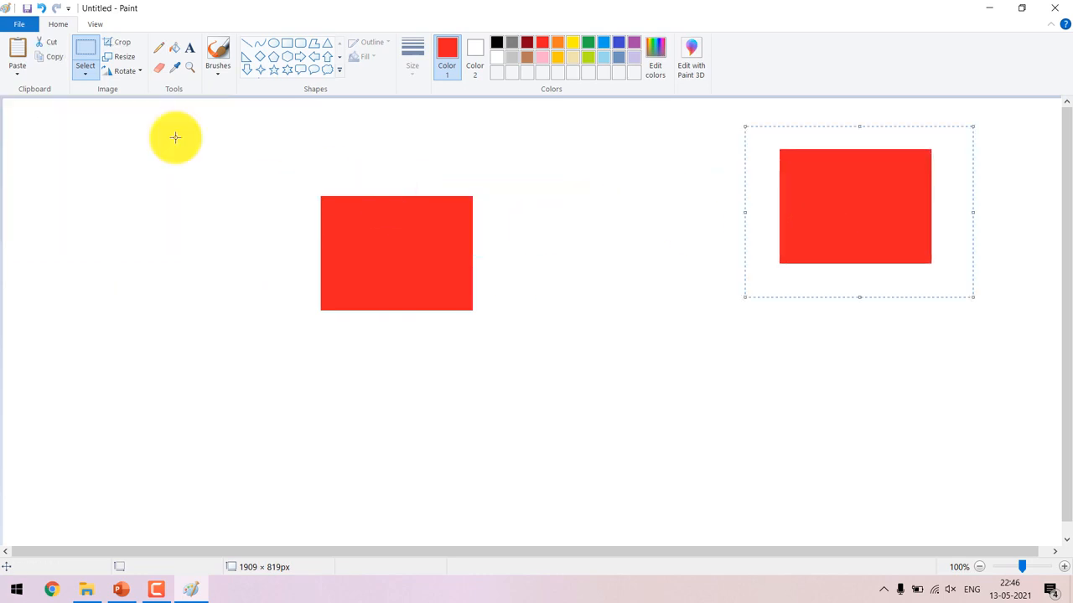
{"action": "left_click", "coordinate": [17, 50]}
{"action": "left_click_drag", "start_coordinate": [106, 182], "coordinate": [722, 375]}
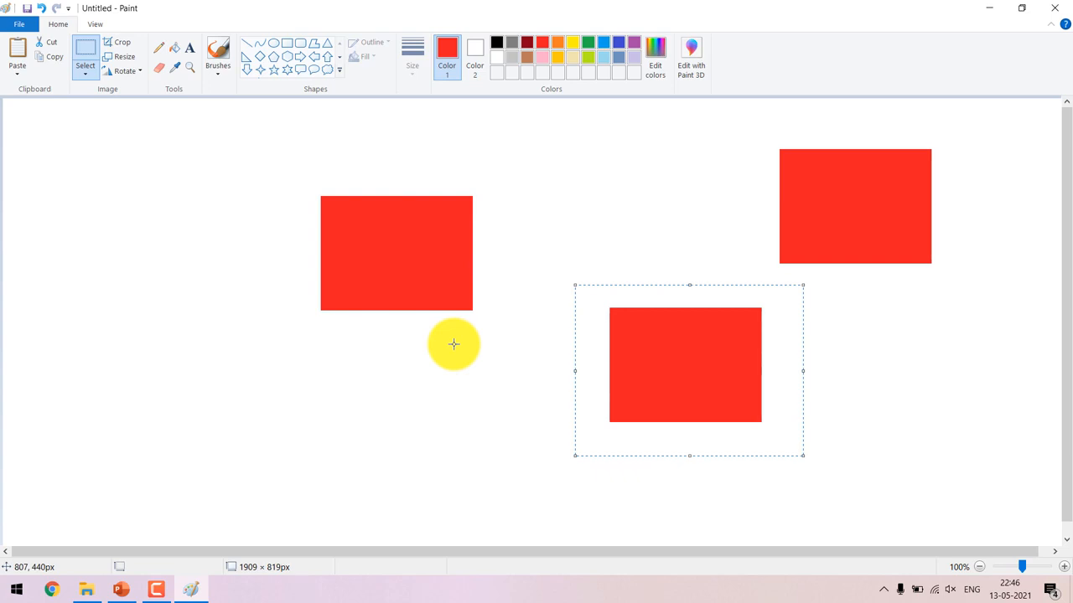
Remove both pasted rectangles and place five duplicates of the original around the canvas from a selection about 407 × 291 px.
{"action": "key", "text": "Delete"}
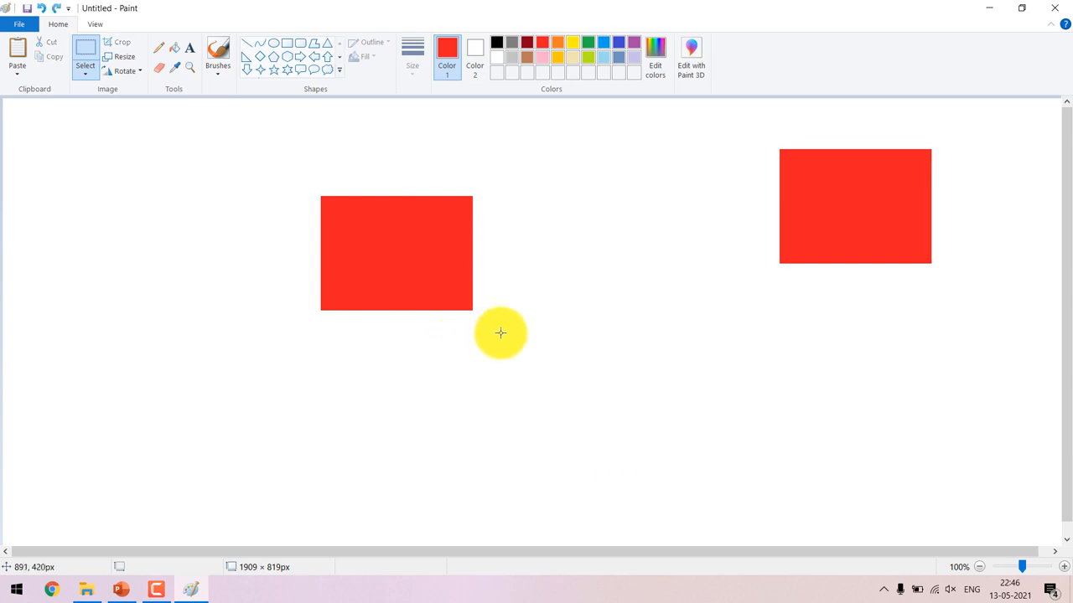
{"action": "key", "text": "ctrl+z"}
{"action": "left_click_drag", "start_coordinate": [285, 179], "coordinate": [512, 342]}
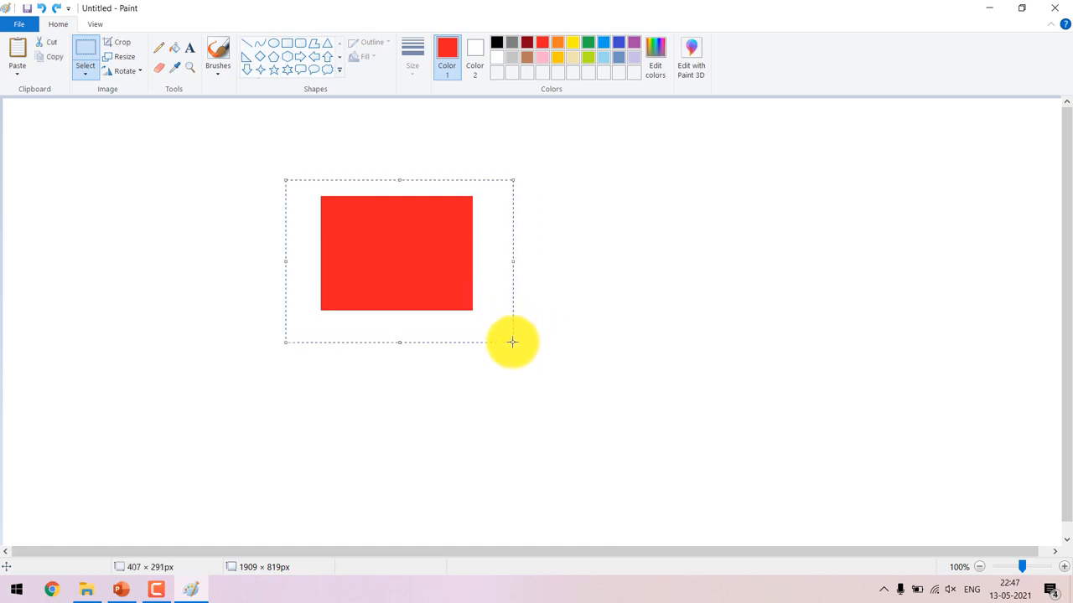
{"action": "left_click_drag", "start_coordinate": [397, 237], "coordinate": [154, 266]}
Select the whole canvas and delete all six red rectangles.
{"action": "key", "text": "ctrl+a"}
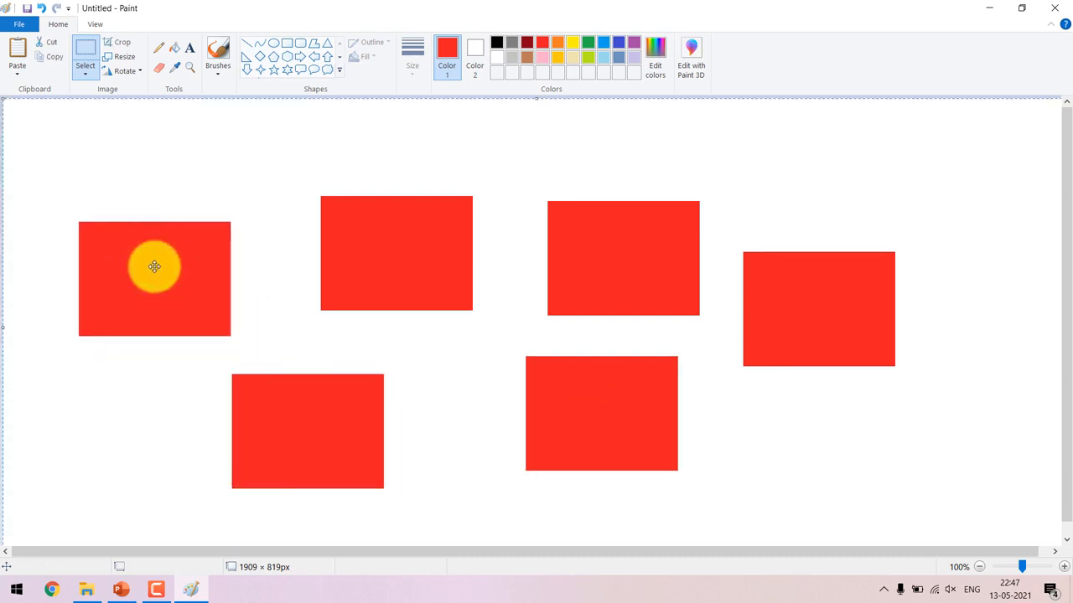
{"action": "key", "text": "Delete"}
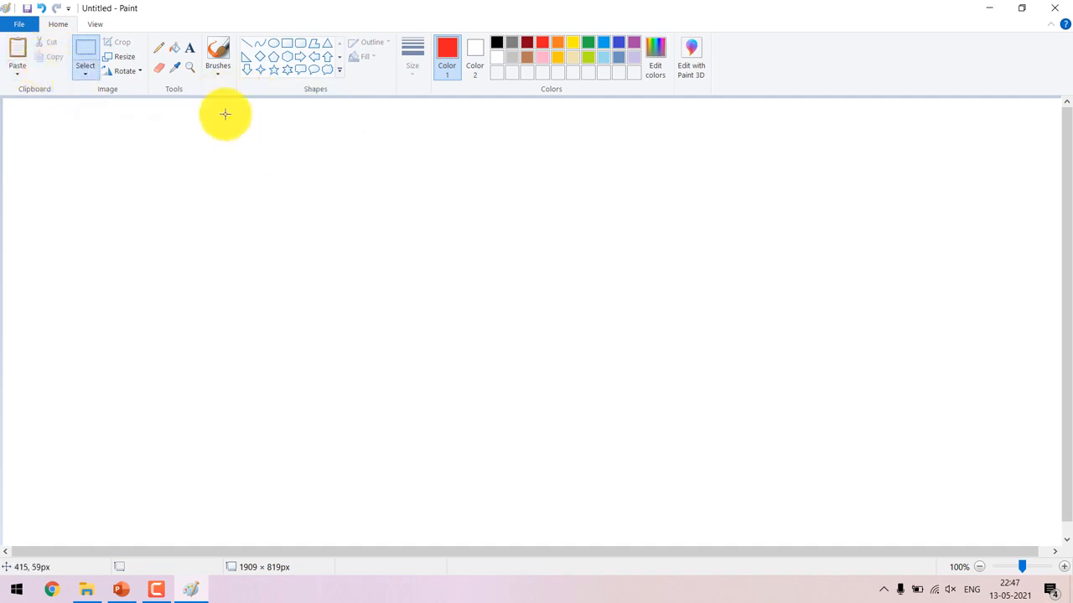
Add a text box in the canvas's left part containing the red text "Hello".
{"action": "left_click", "coordinate": [190, 51]}
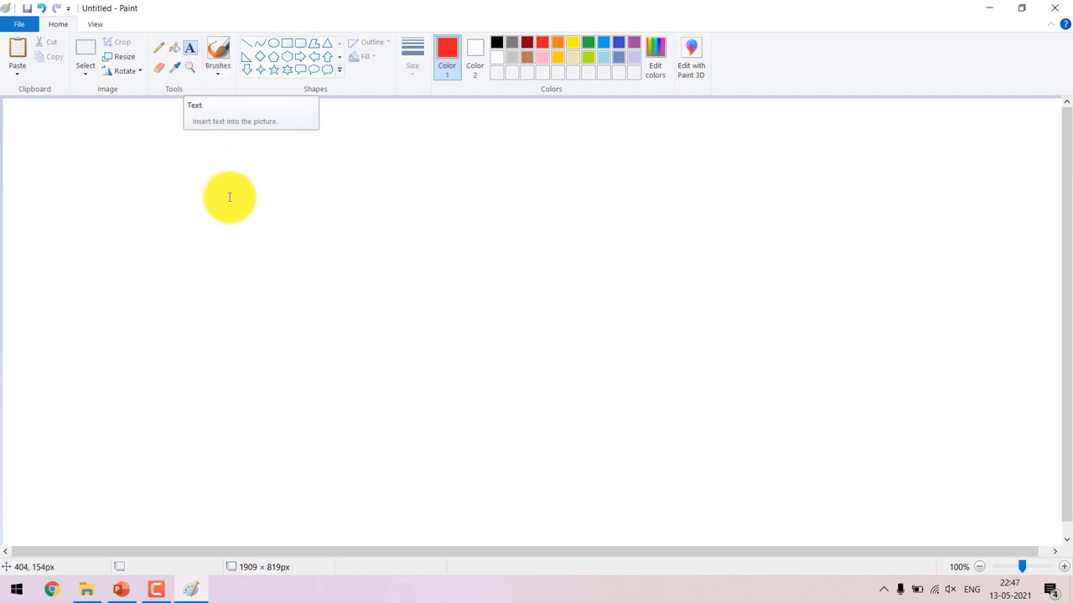
{"action": "left_click", "coordinate": [222, 244]}
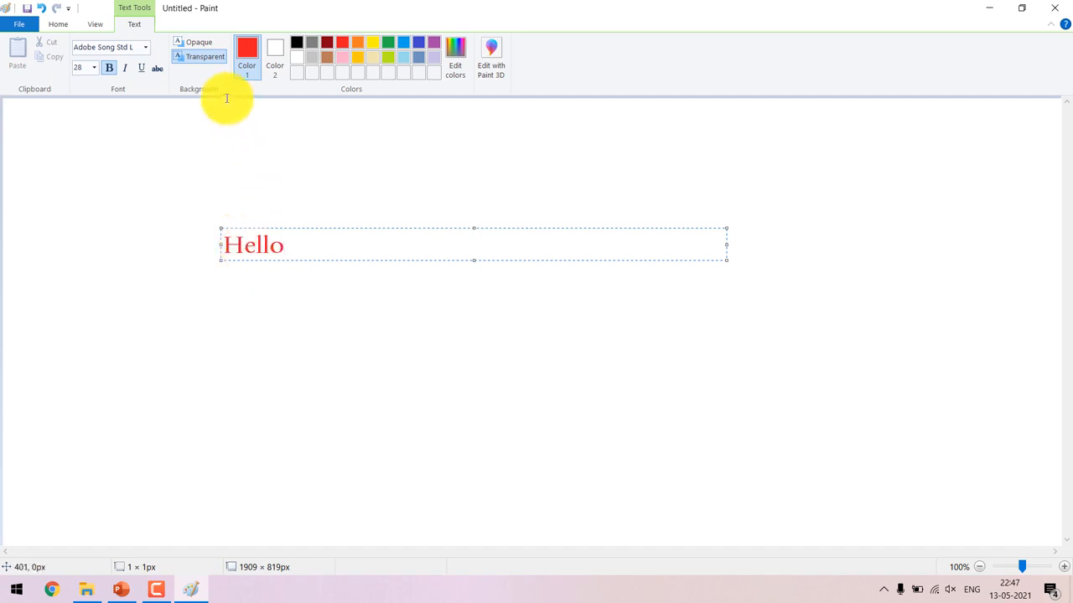
Select the word "Hello", try several palette colors on it, and finish with black.
{"action": "left_click_drag", "start_coordinate": [285, 245], "coordinate": [225, 245]}
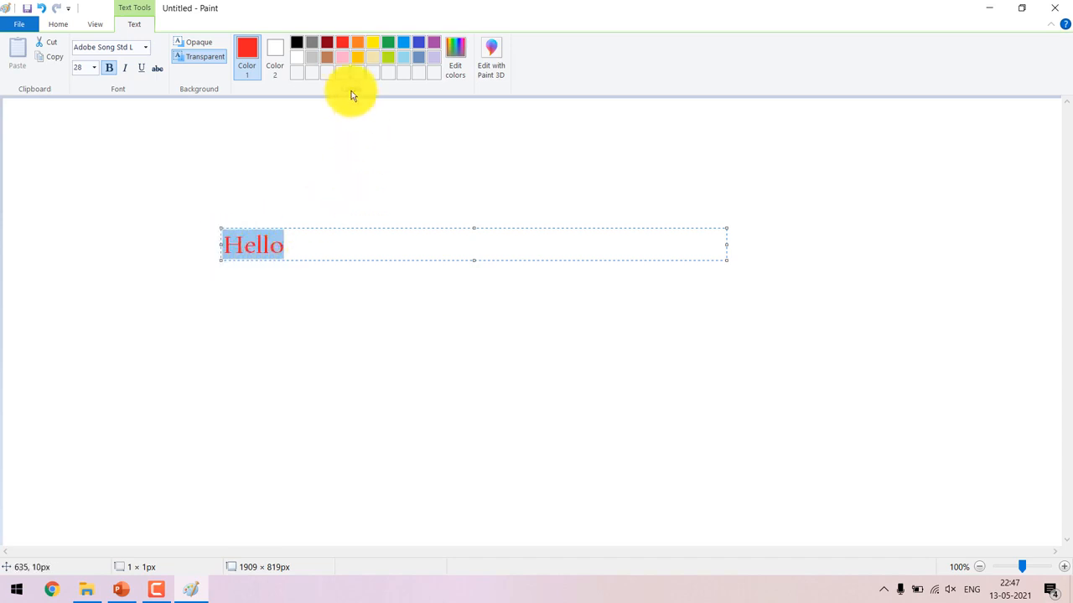
{"action": "left_click", "coordinate": [328, 57]}
{"action": "left_click", "coordinate": [340, 55]}
{"action": "left_click", "coordinate": [342, 43]}
{"action": "left_click", "coordinate": [355, 43]}
{"action": "left_click", "coordinate": [373, 43]}
{"action": "left_click", "coordinate": [388, 43]}
{"action": "left_click", "coordinate": [295, 42]}
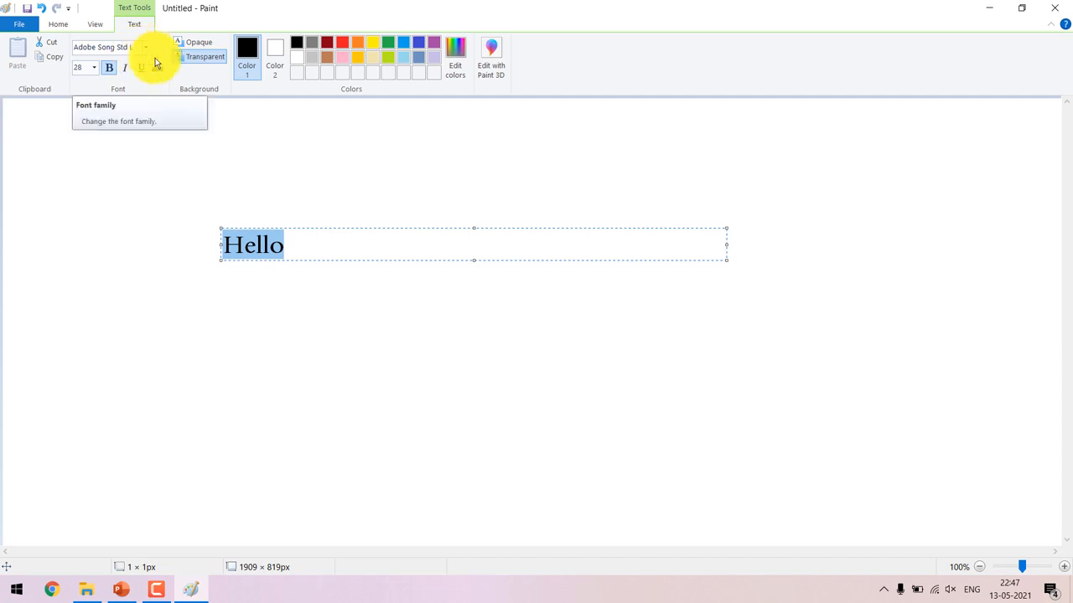
Move the "Hello" text box to the right and set its font to Arial Black.
{"action": "left_click_drag", "start_coordinate": [321, 229], "coordinate": [585, 217]}
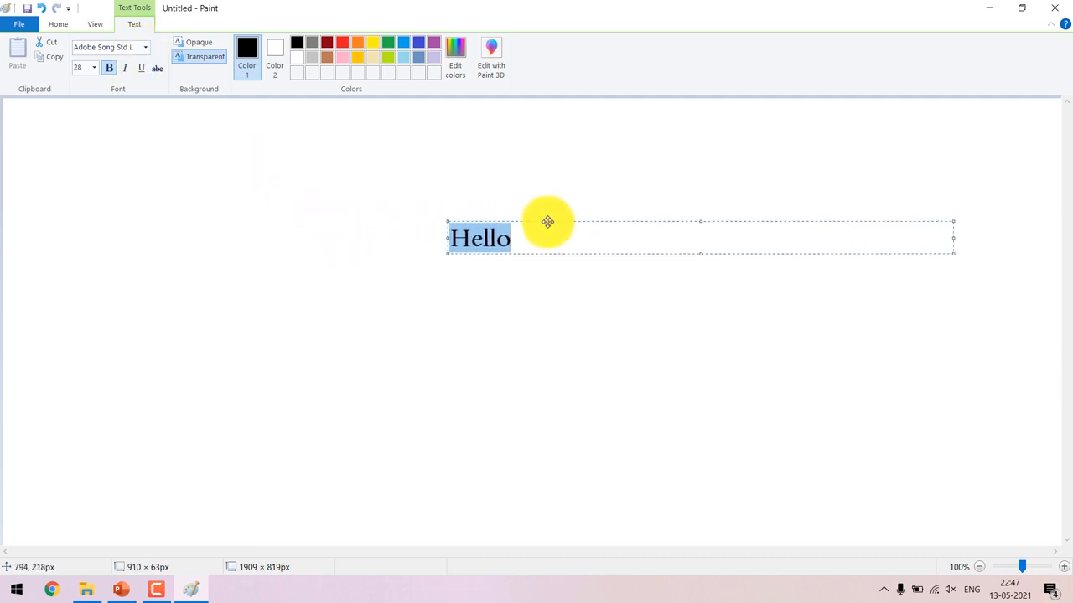
{"action": "left_click", "coordinate": [146, 48]}
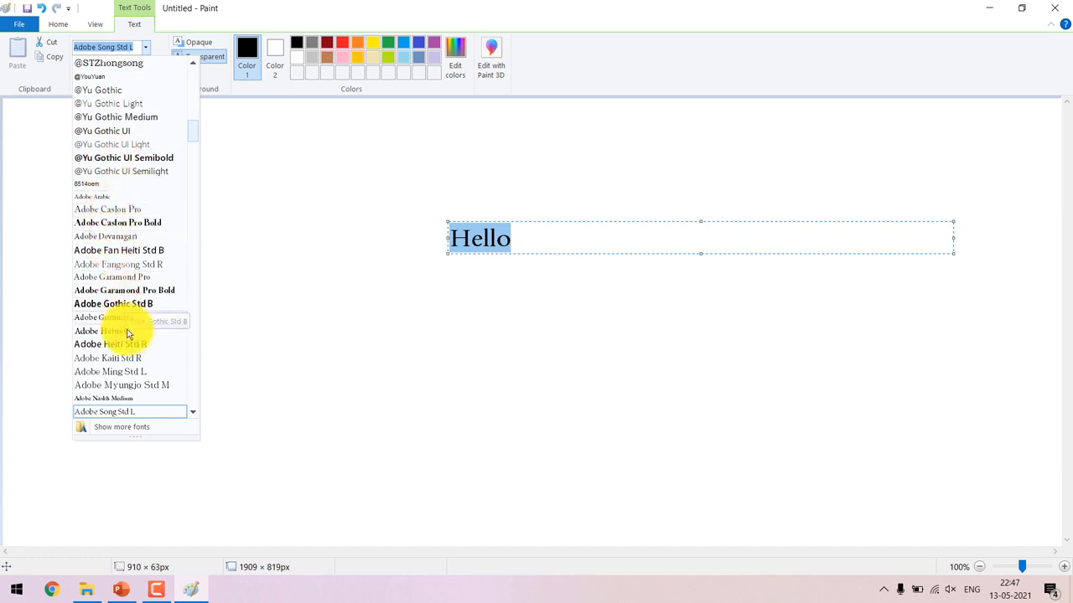
{"action": "scroll", "coordinate": [128, 333], "scroll_direction": "down", "scroll_amount": 3}
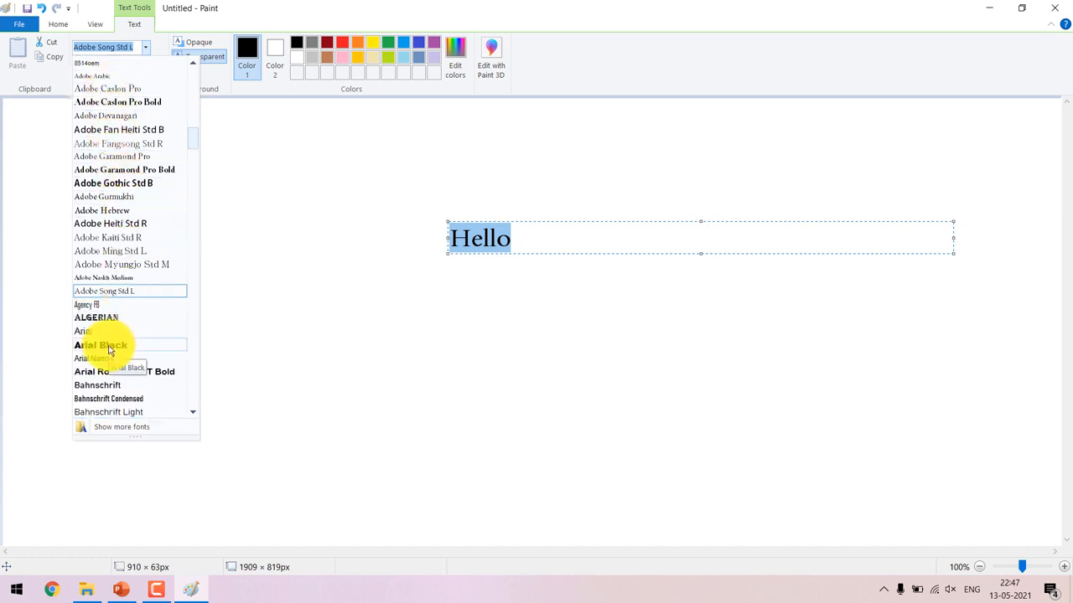
{"action": "left_click", "coordinate": [110, 351]}
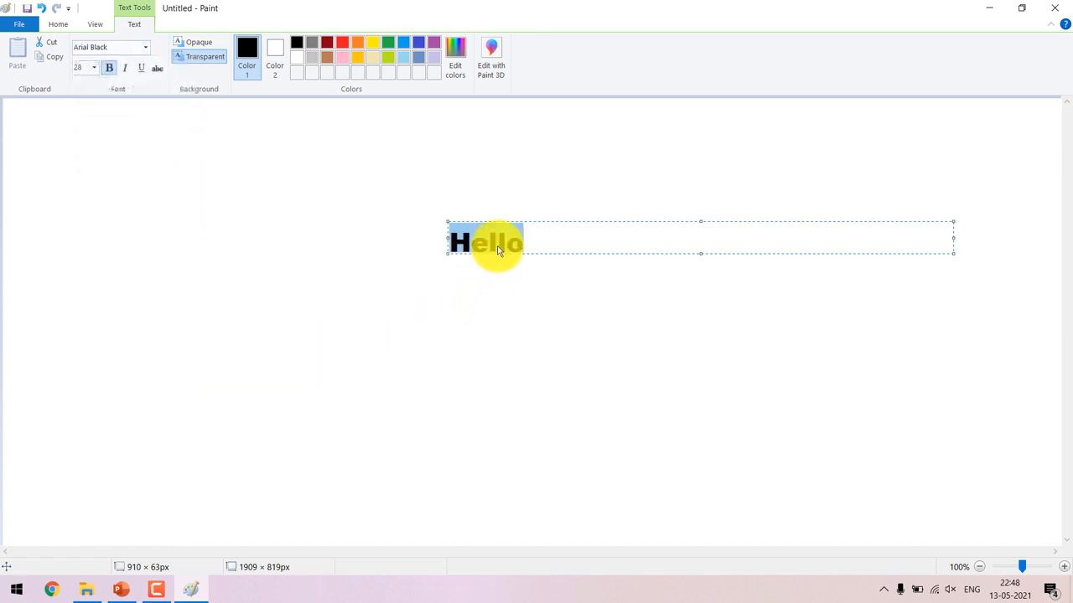
Try font sizes 12 and 36 on the word "Hello" and finish with size 24.
{"action": "left_click", "coordinate": [93, 69]}
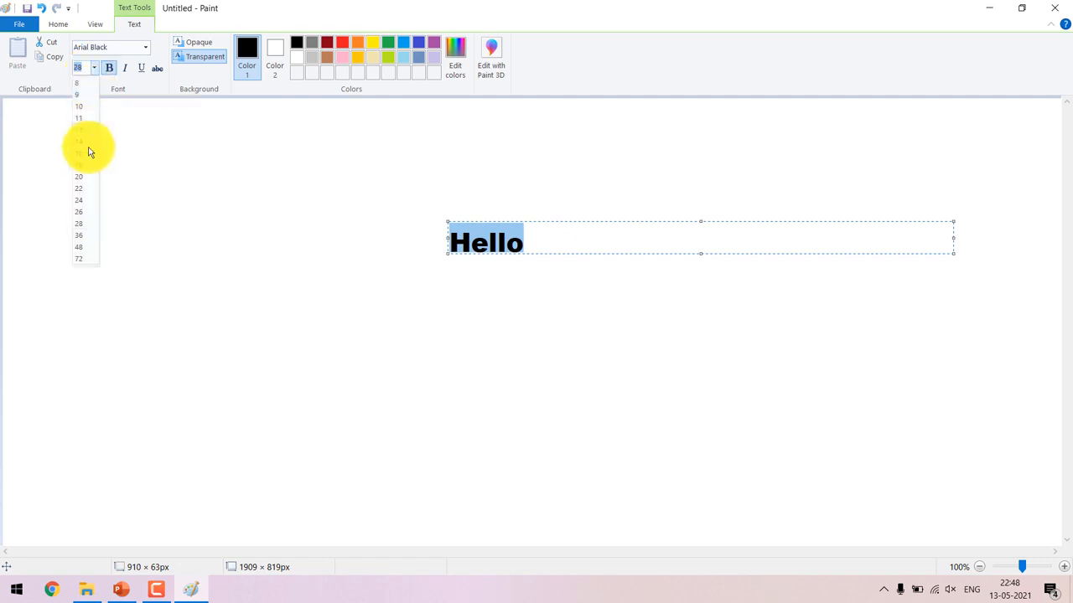
{"action": "left_click", "coordinate": [79, 131]}
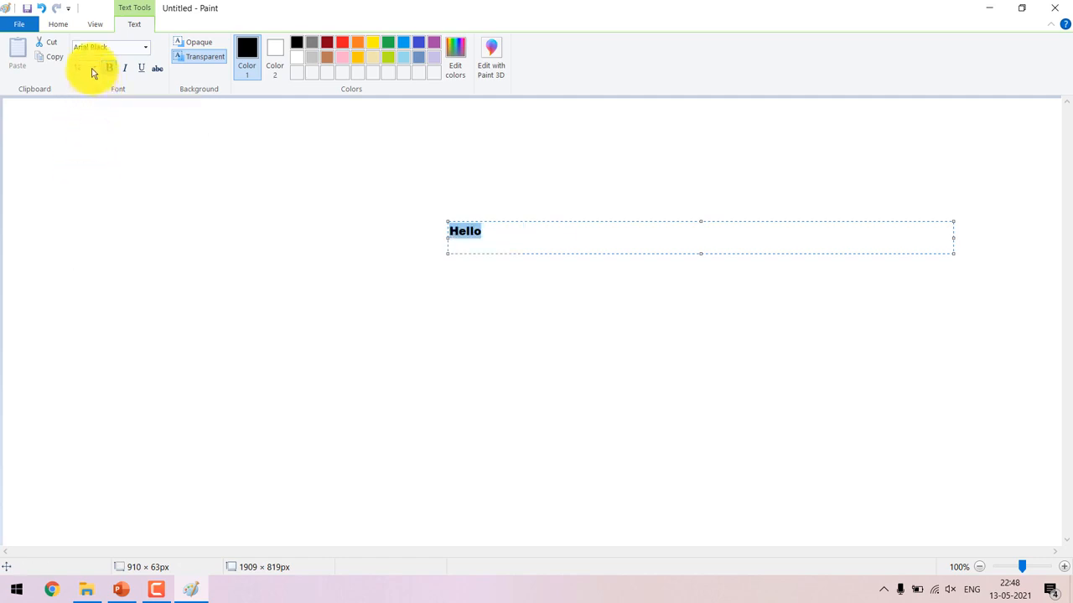
{"action": "left_click", "coordinate": [94, 69]}
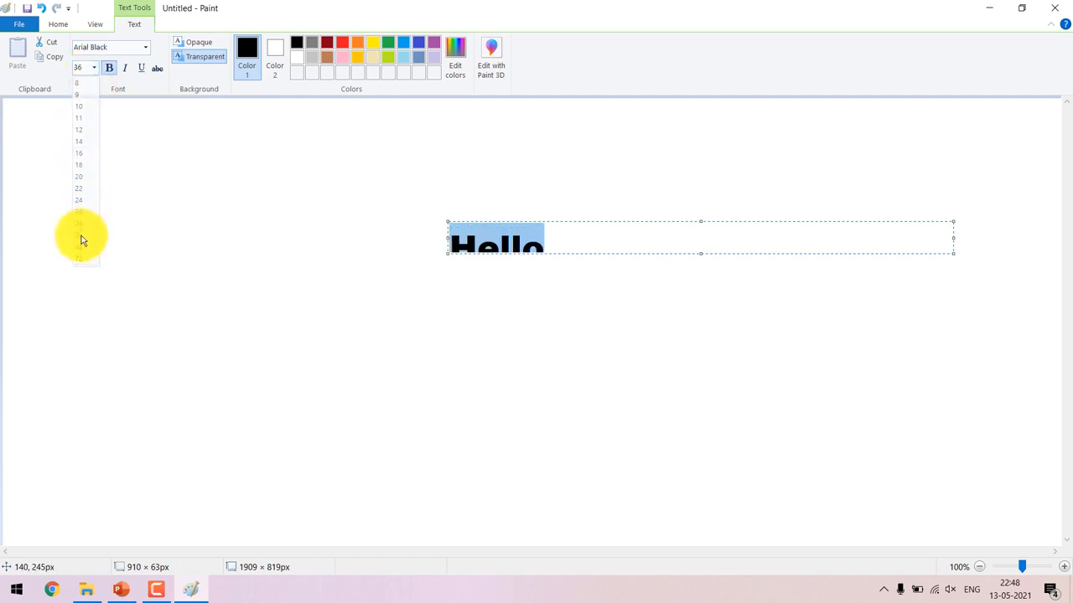
{"action": "left_click", "coordinate": [79, 237]}
{"action": "left_click", "coordinate": [93, 68]}
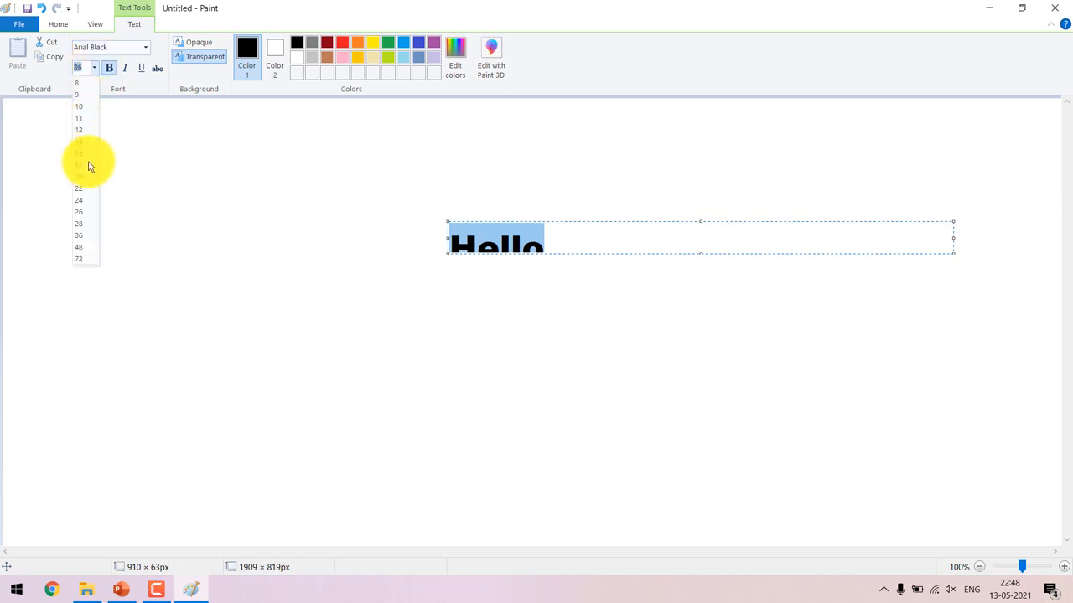
{"action": "left_click", "coordinate": [83, 201]}
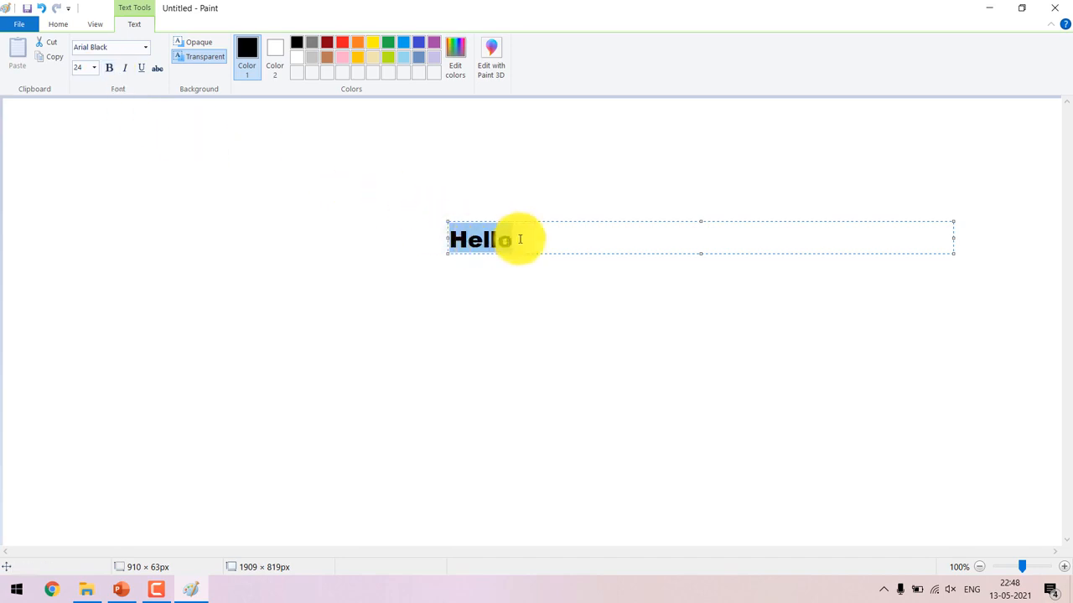
Set "Hello" in bold Adobe Arabic and move its text box up and to the left.
{"action": "left_click", "coordinate": [144, 47]}
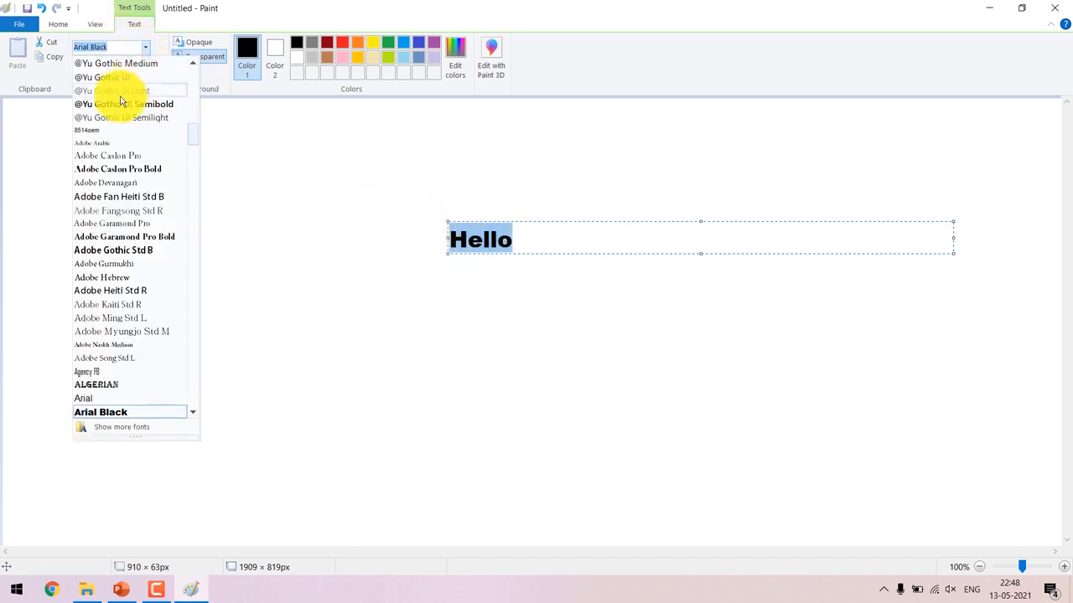
{"action": "left_click", "coordinate": [101, 144]}
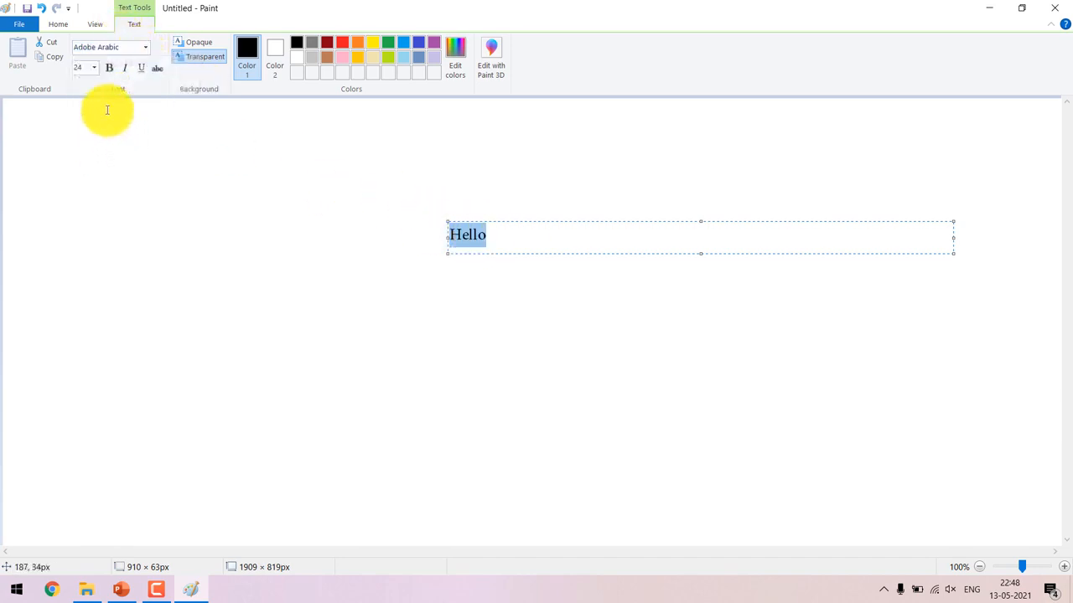
{"action": "left_click", "coordinate": [109, 69]}
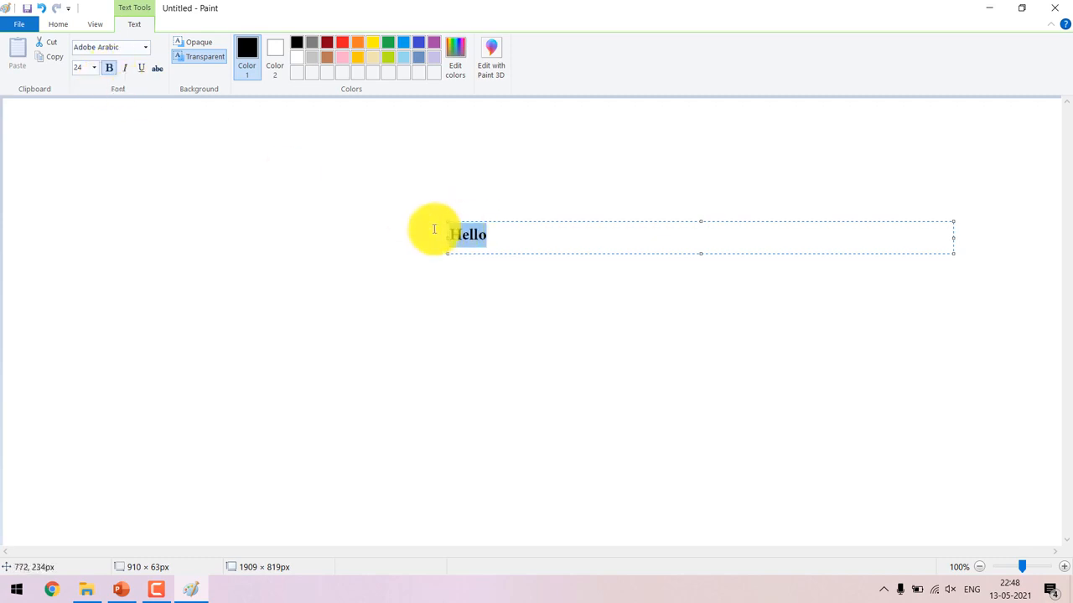
{"action": "left_click_drag", "start_coordinate": [490, 221], "coordinate": [400, 157]}
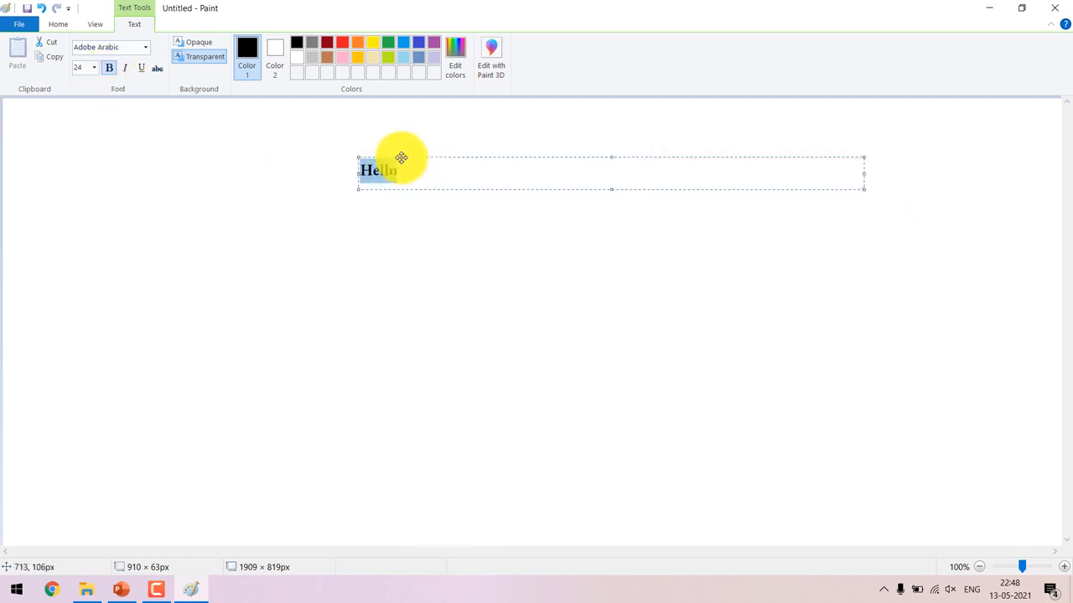
Switch bold off and back on for "Hello", and try italic before removing it.
{"action": "left_click", "coordinate": [109, 68]}
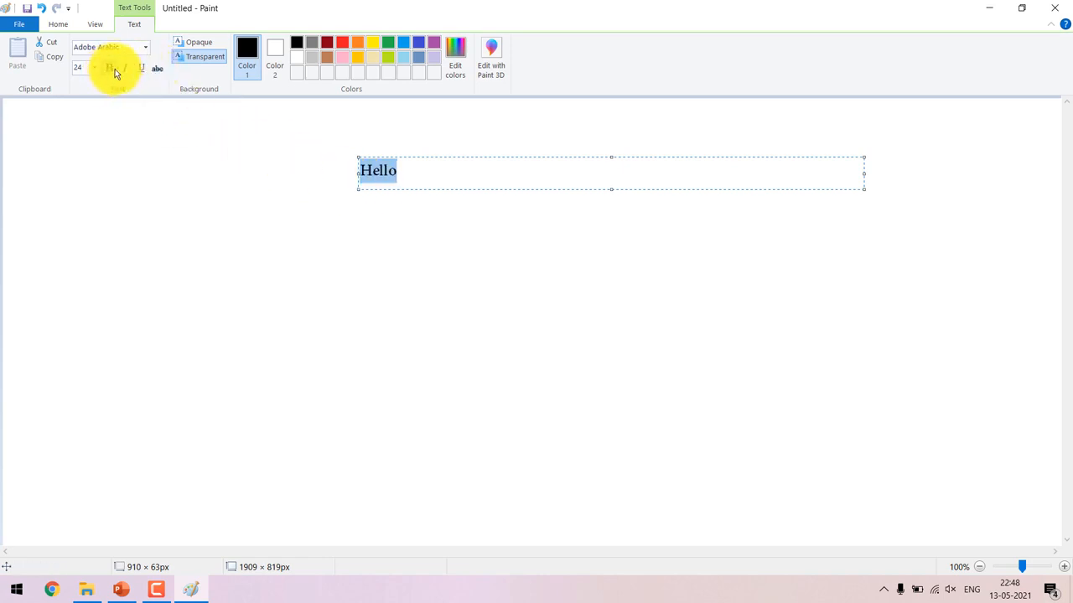
{"action": "left_click", "coordinate": [110, 70]}
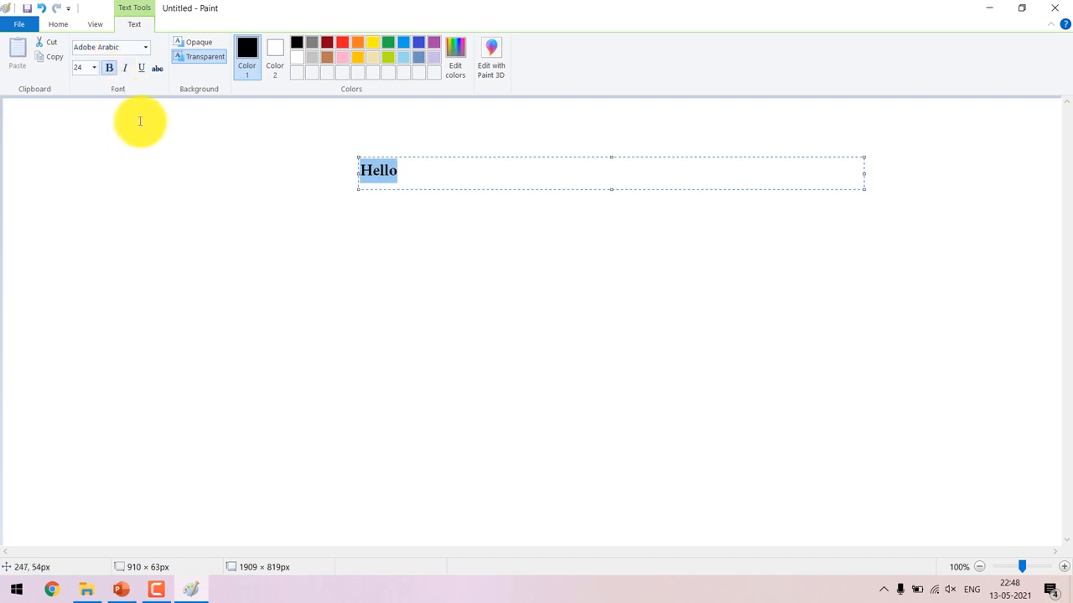
{"action": "left_click", "coordinate": [126, 68]}
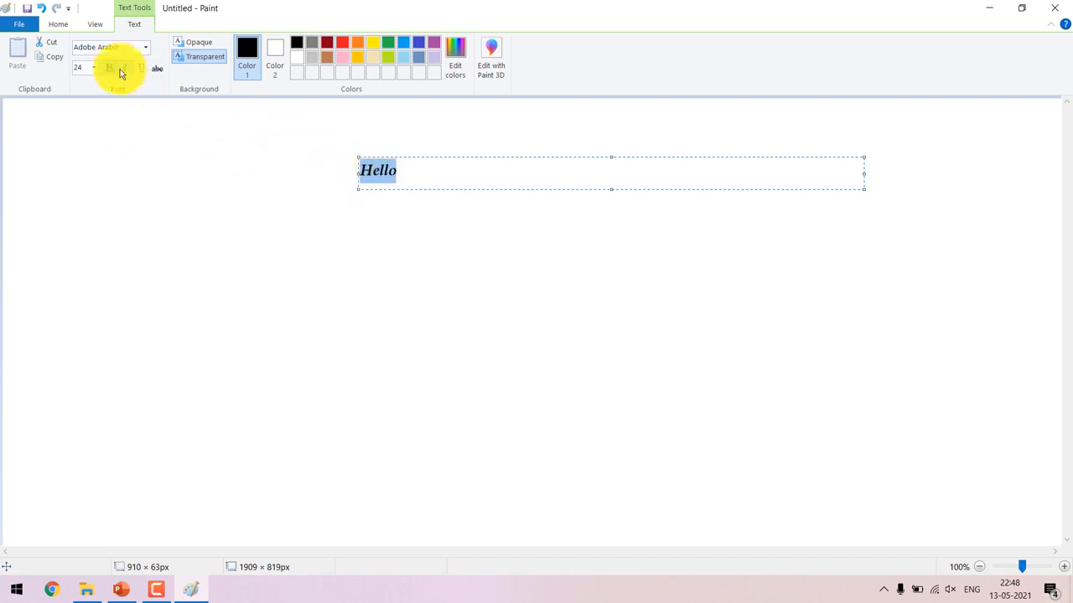
{"action": "left_click", "coordinate": [122, 70]}
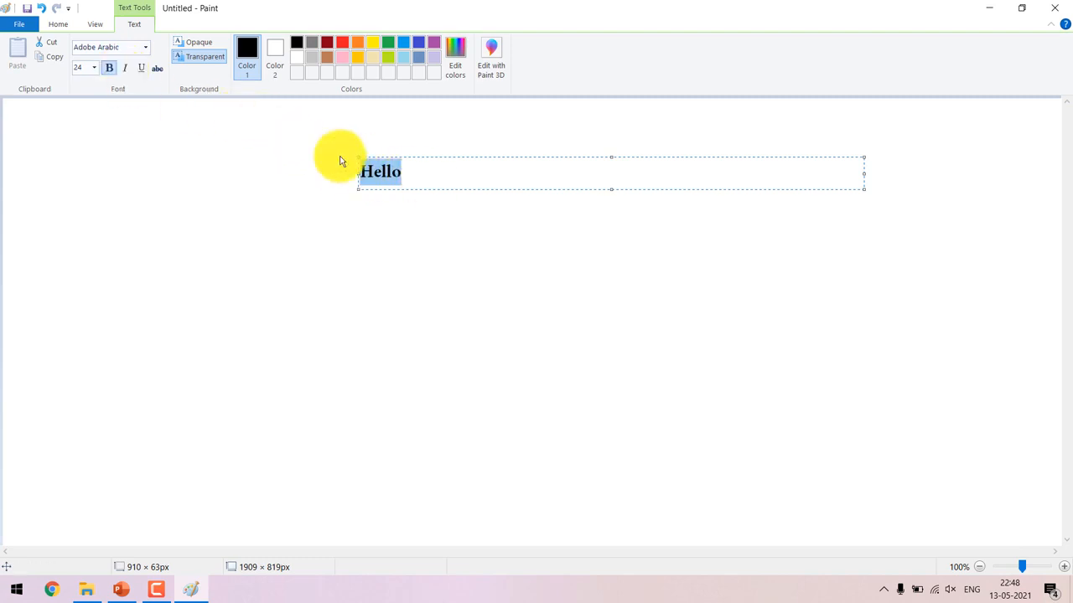
Move the "Hello" text box close to the canvas's left edge while viewing it at 200% zoom.
{"action": "left_click", "coordinate": [1064, 567]}
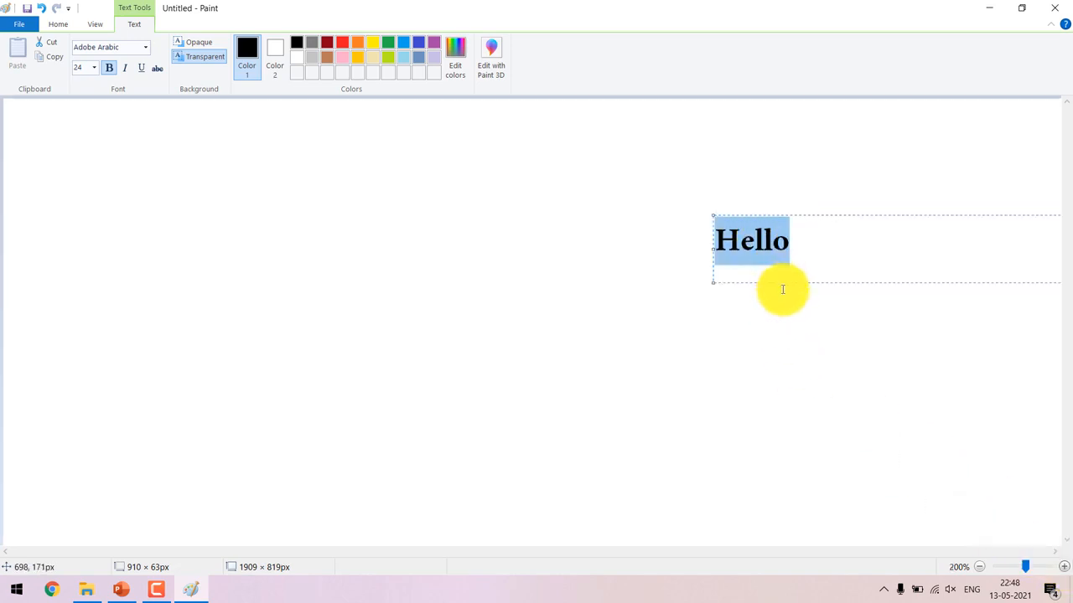
{"action": "left_click_drag", "start_coordinate": [782, 284], "coordinate": [592, 285]}
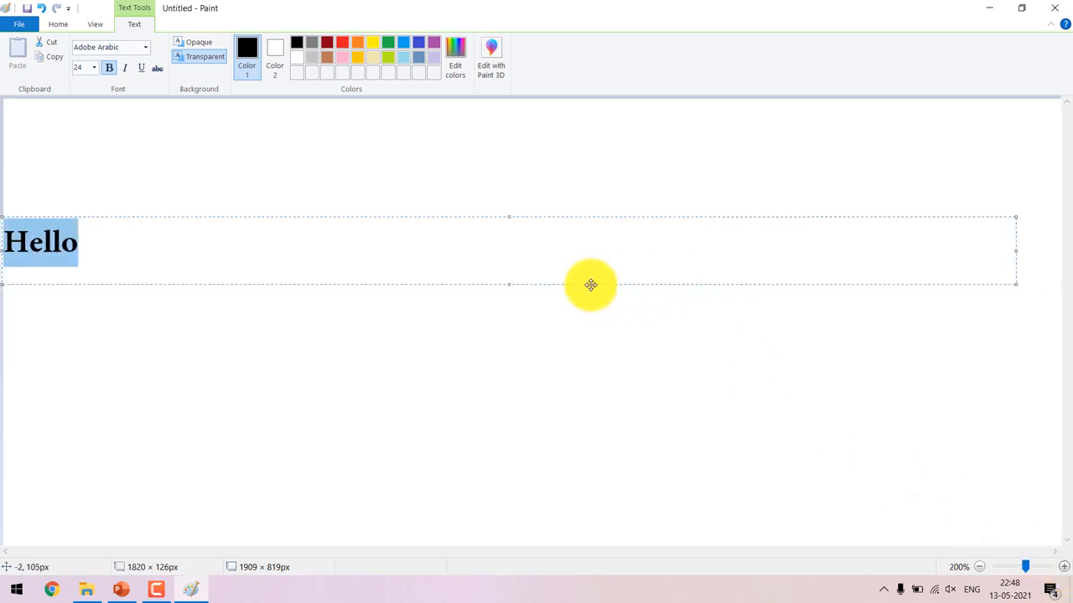
{"action": "left_click_drag", "start_coordinate": [347, 284], "coordinate": [458, 293]}
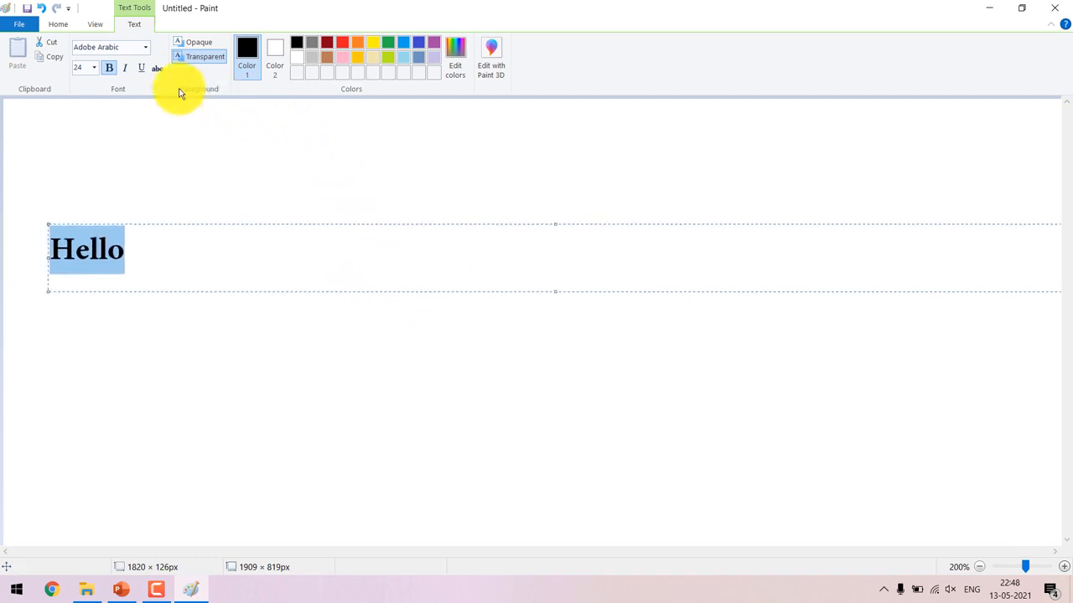
Try underlining "Hello", apply strikethrough to it and commit the text to the canvas.
{"action": "left_click", "coordinate": [139, 69]}
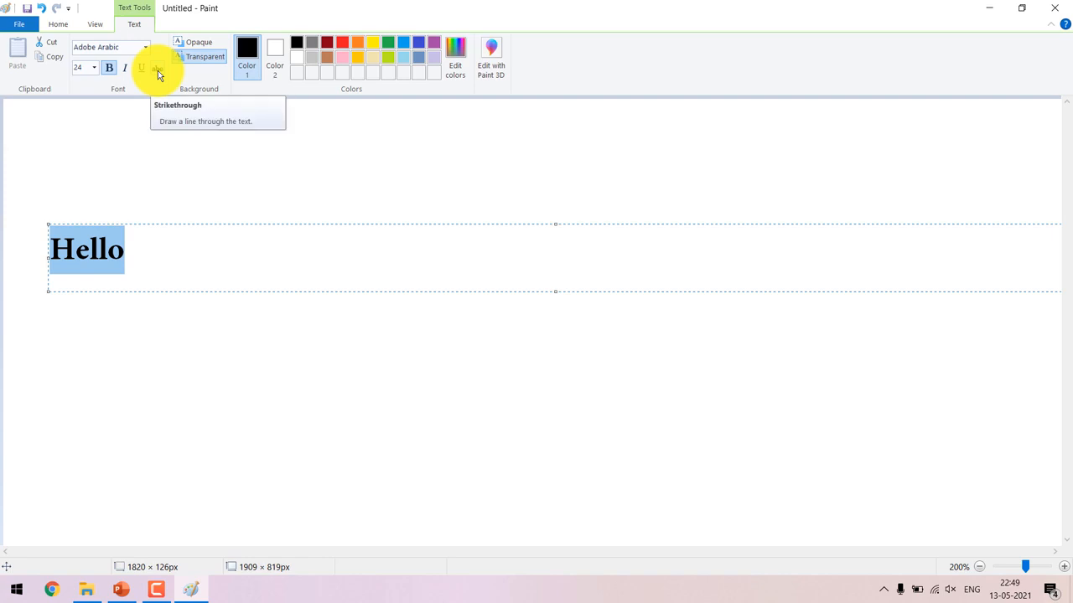
{"action": "left_click", "coordinate": [158, 70]}
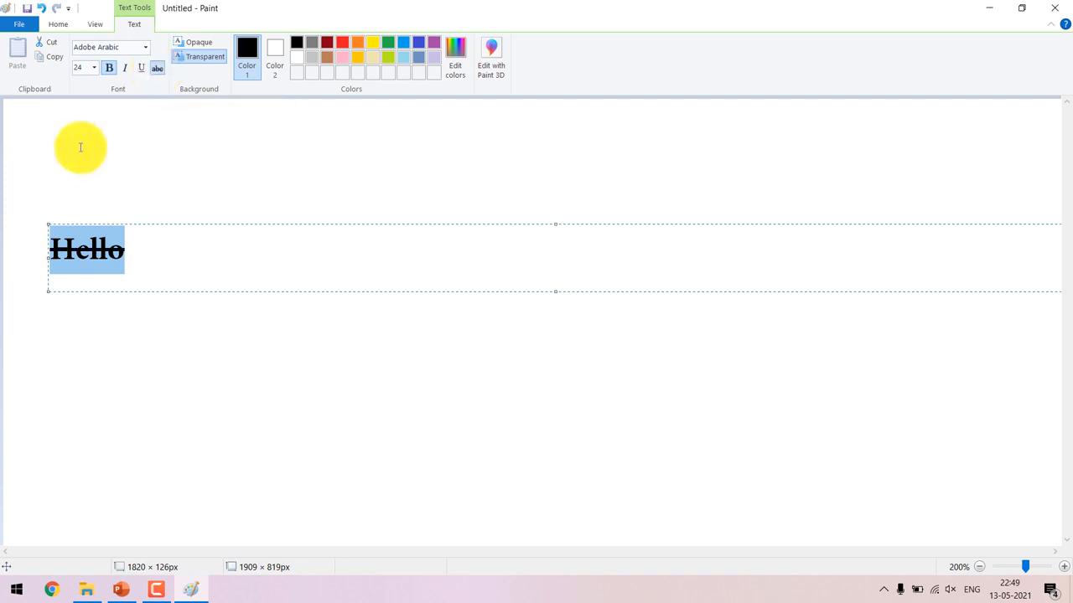
{"action": "left_click", "coordinate": [145, 347]}
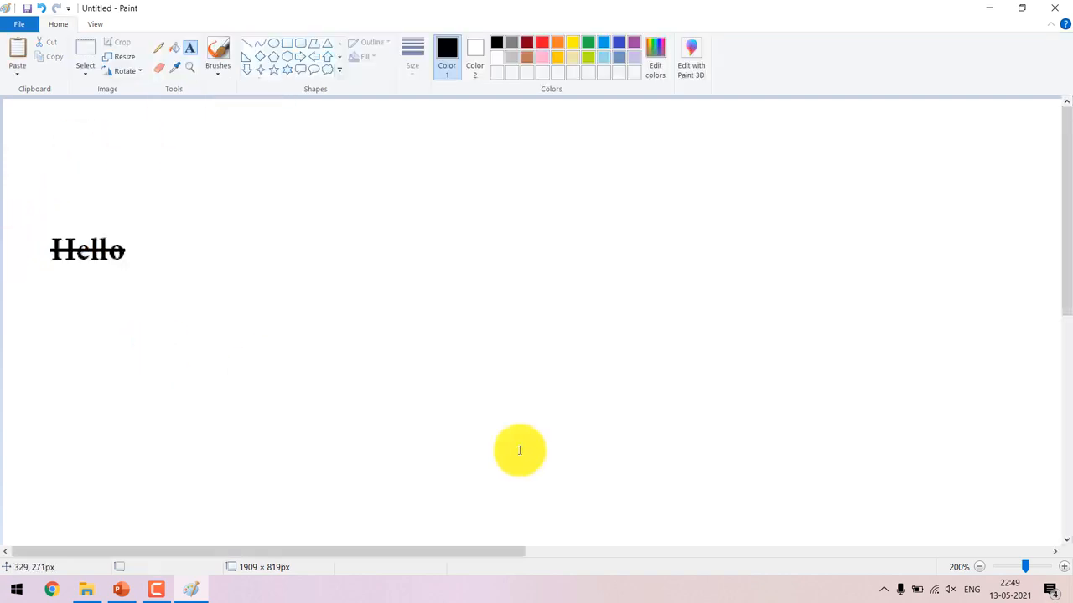
Select the area around the struck-through "Hello" and delete it.
{"action": "left_click", "coordinate": [979, 568]}
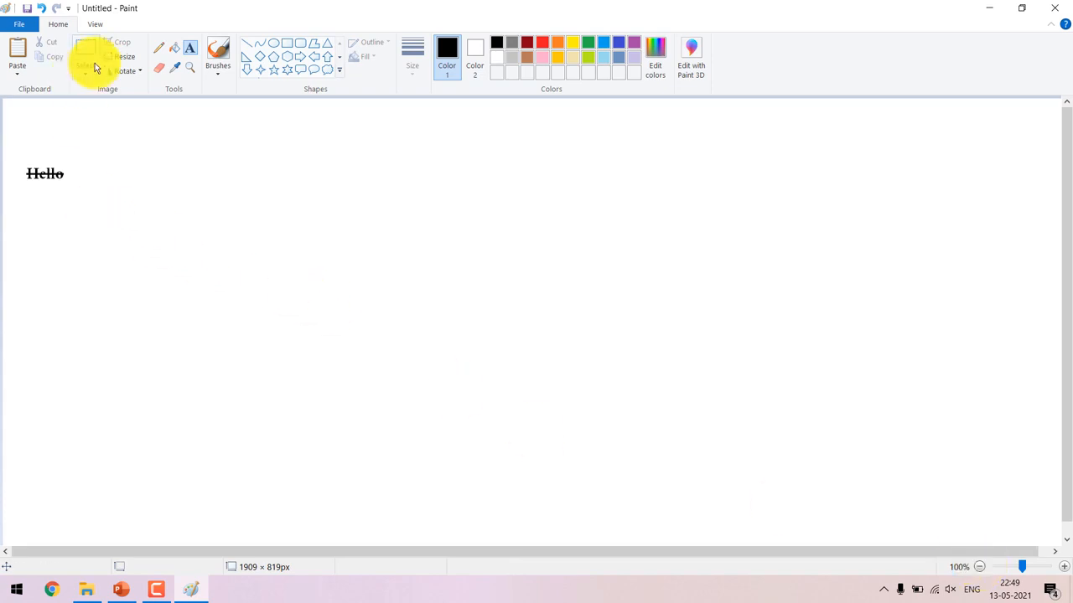
{"action": "left_click", "coordinate": [80, 52]}
{"action": "left_click_drag", "start_coordinate": [93, 134], "coordinate": [5, 215]}
{"action": "key", "text": "Delete"}
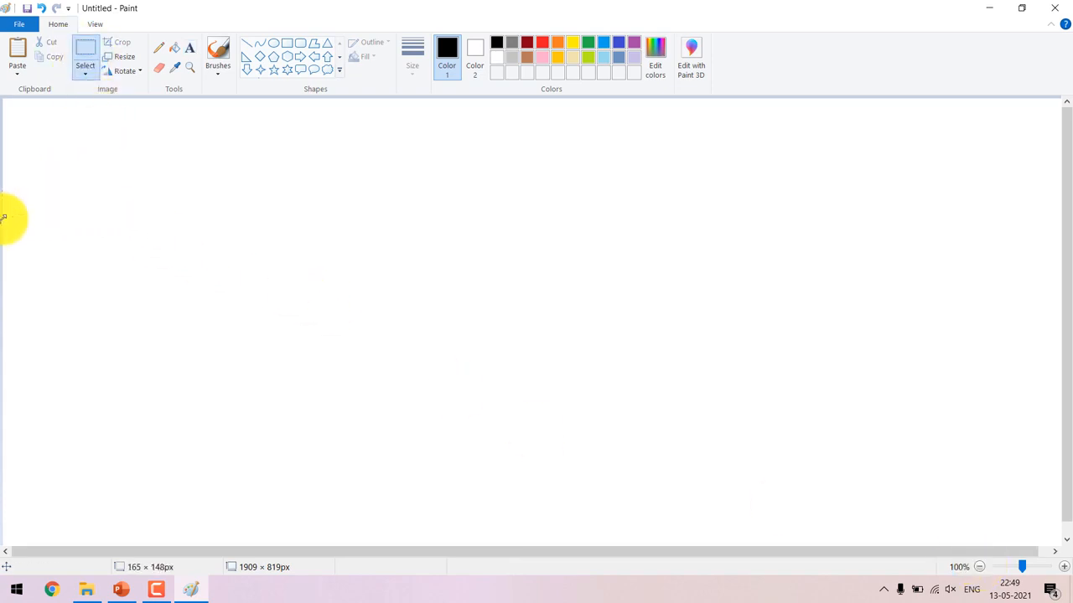
Add a text box about 663 × 211 px containing "700 500" at size 48 in bold without strikethrough.
{"action": "left_click", "coordinate": [191, 50]}
{"action": "left_click_drag", "start_coordinate": [146, 199], "coordinate": [519, 319]}
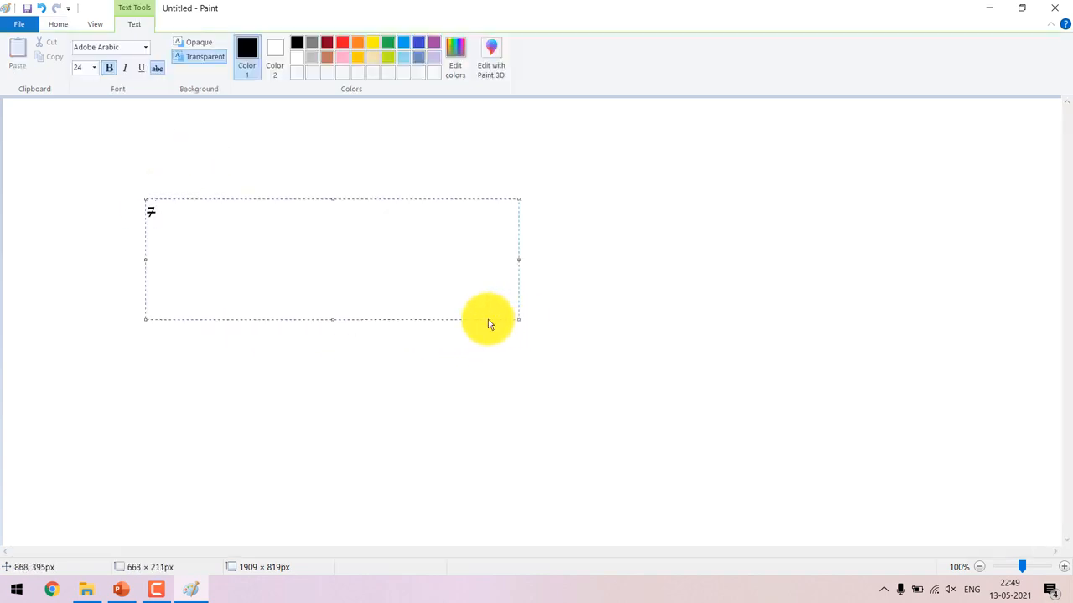
{"action": "key", "text": "BackSpace"}
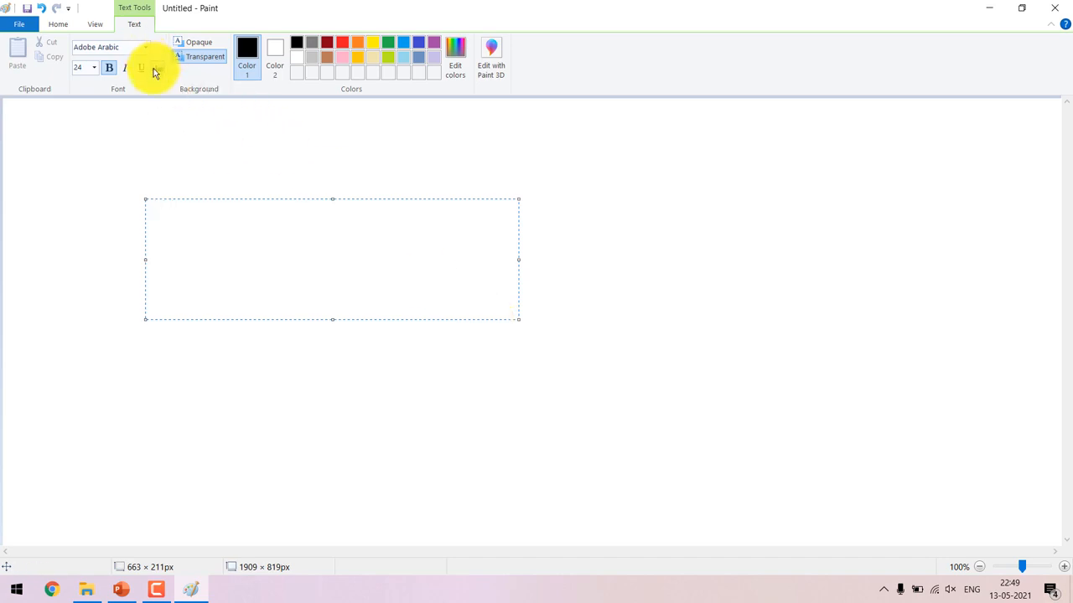
{"action": "left_click", "coordinate": [95, 70]}
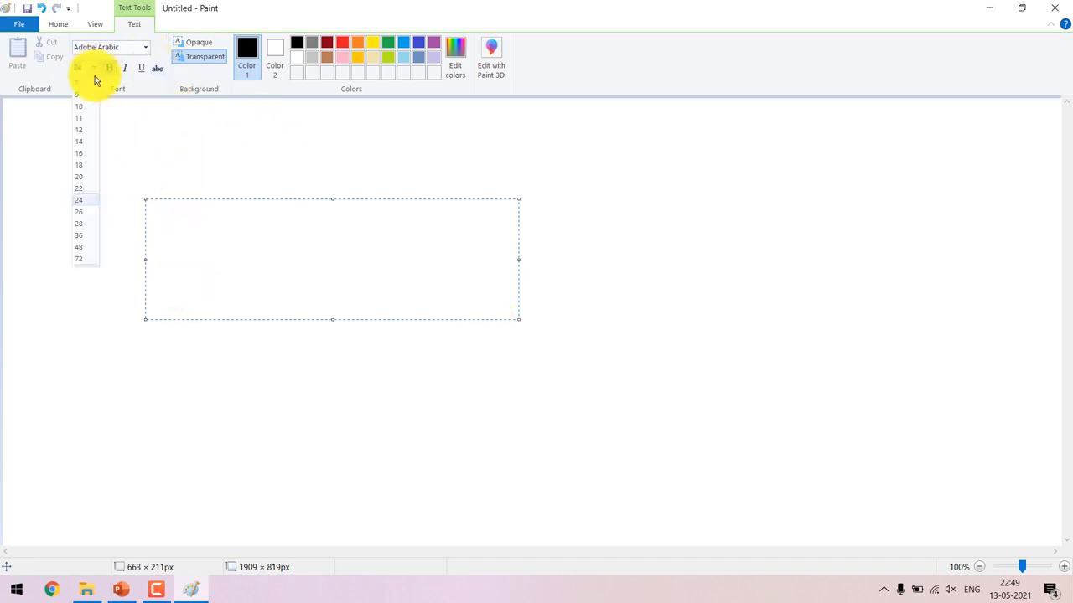
{"action": "left_click", "coordinate": [84, 248]}
{"action": "type", "text": "700"}
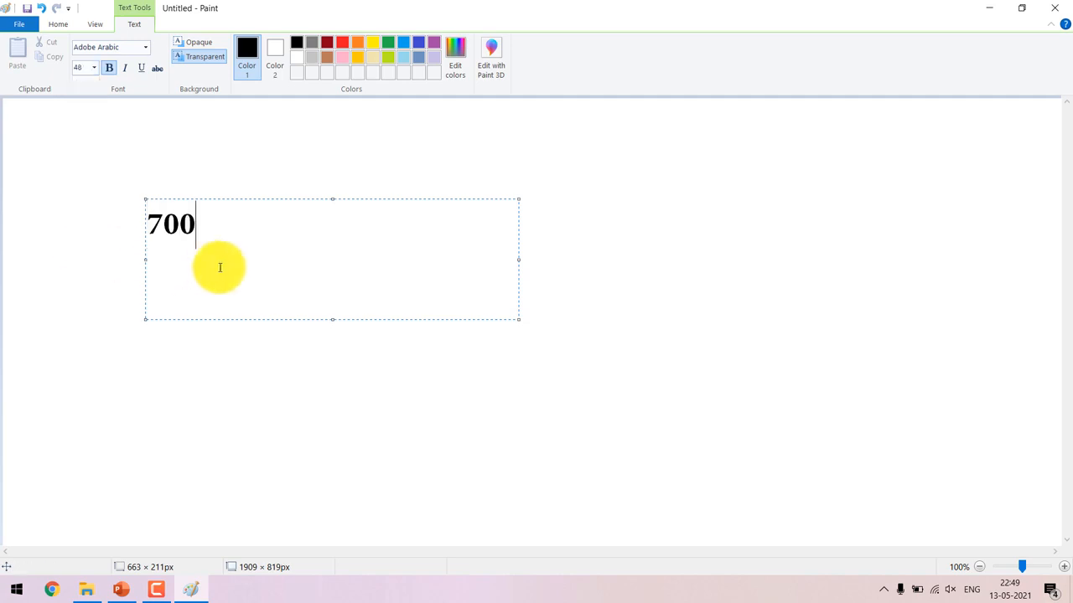
{"action": "type", "text": "  500"}
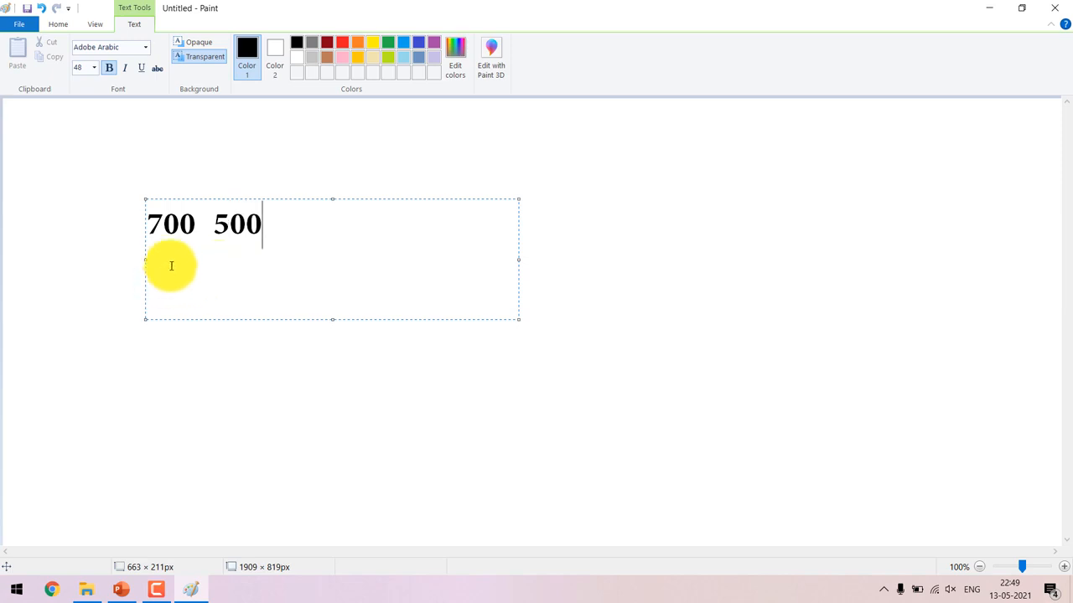
Strike through only the number 700 in the text box.
{"action": "left_click_drag", "start_coordinate": [205, 223], "coordinate": [148, 223]}
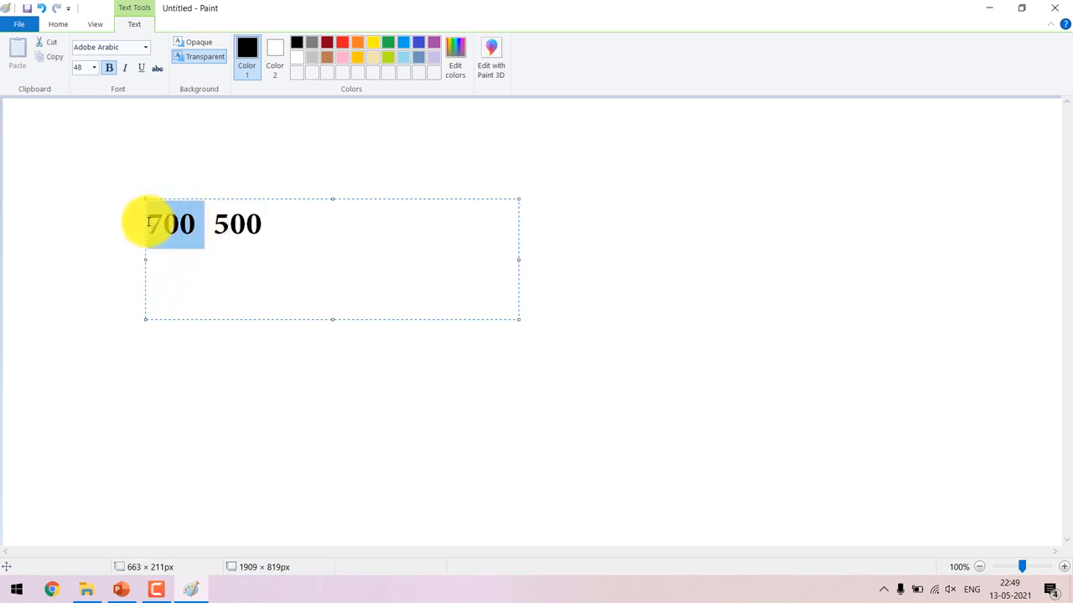
{"action": "left_click", "coordinate": [156, 72]}
{"action": "left_click", "coordinate": [287, 232]}
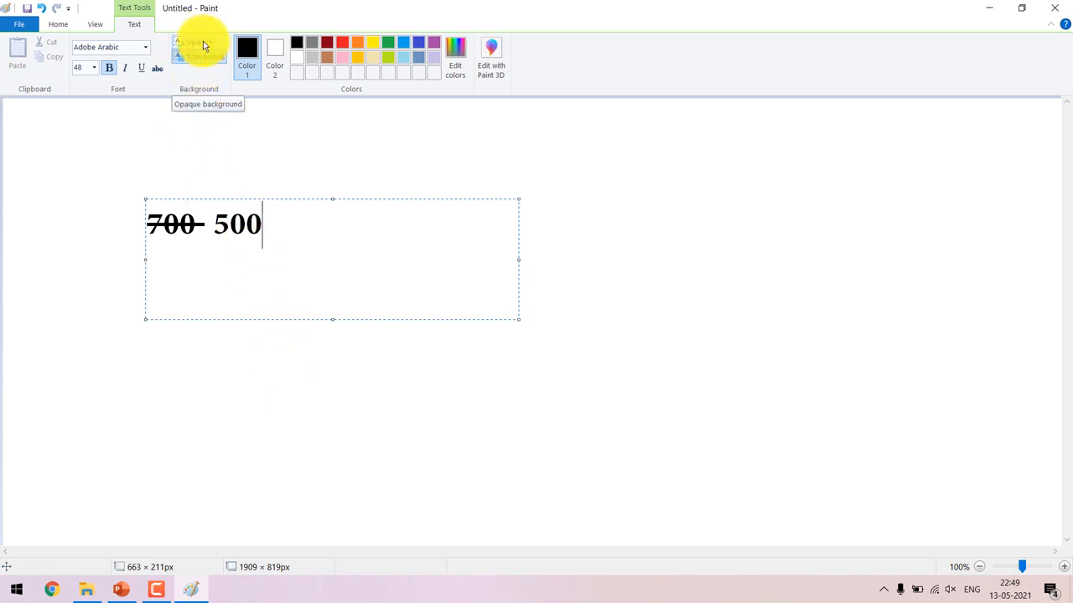
Commit the price text to the canvas, select the area around it and delete it.
{"action": "left_click", "coordinate": [273, 396]}
{"action": "left_click_drag", "start_coordinate": [287, 251], "coordinate": [115, 230]}
{"action": "left_click", "coordinate": [213, 319]}
{"action": "left_click", "coordinate": [81, 52]}
{"action": "left_click_drag", "start_coordinate": [100, 181], "coordinate": [310, 265]}
{"action": "key", "text": "Delete"}
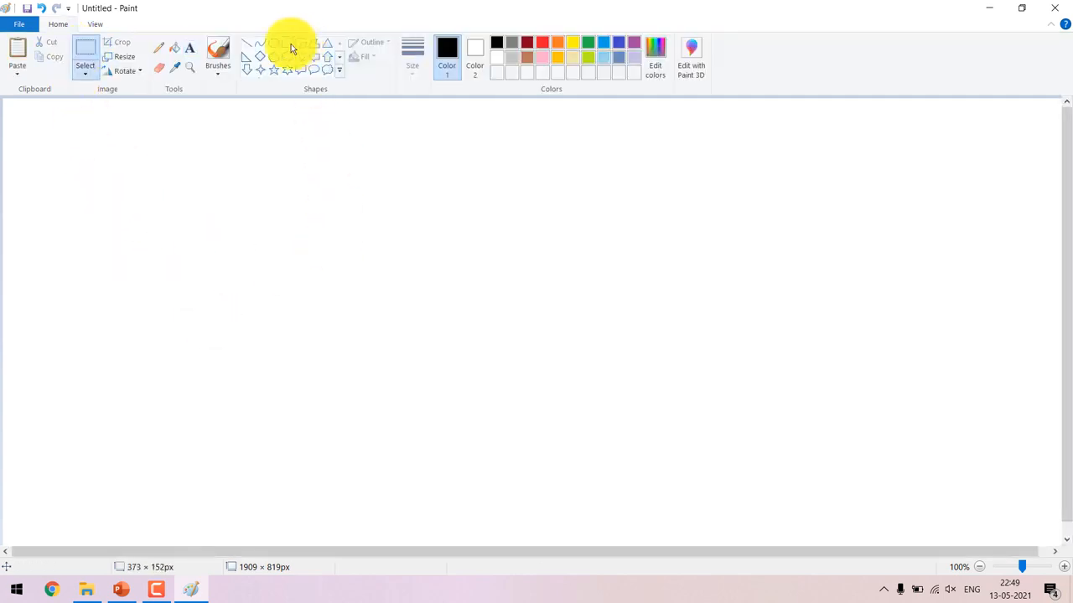
Draw a rectangle about 441 × 312 px right of the canvas's center and fill it with black.
{"action": "left_click", "coordinate": [291, 43]}
{"action": "left_click_drag", "start_coordinate": [546, 239], "coordinate": [794, 412]}
{"action": "left_click", "coordinate": [181, 49]}
{"action": "left_click", "coordinate": [597, 265]}
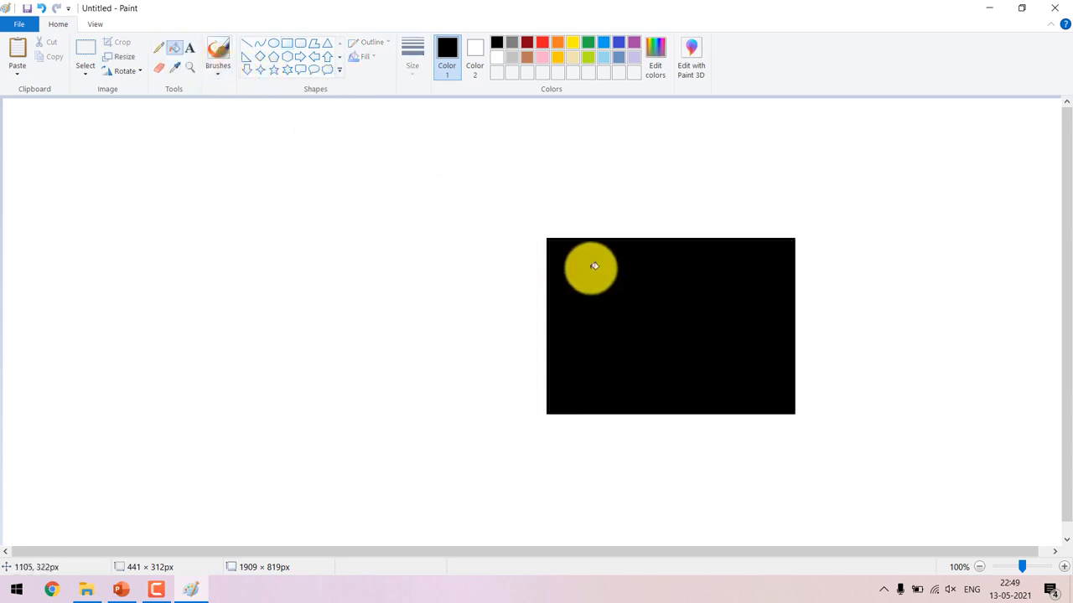
Add a text box reading "Hello" left of the black rectangle and narrow it to about 262 px wide.
{"action": "left_click", "coordinate": [192, 51]}
{"action": "left_click", "coordinate": [76, 230]}
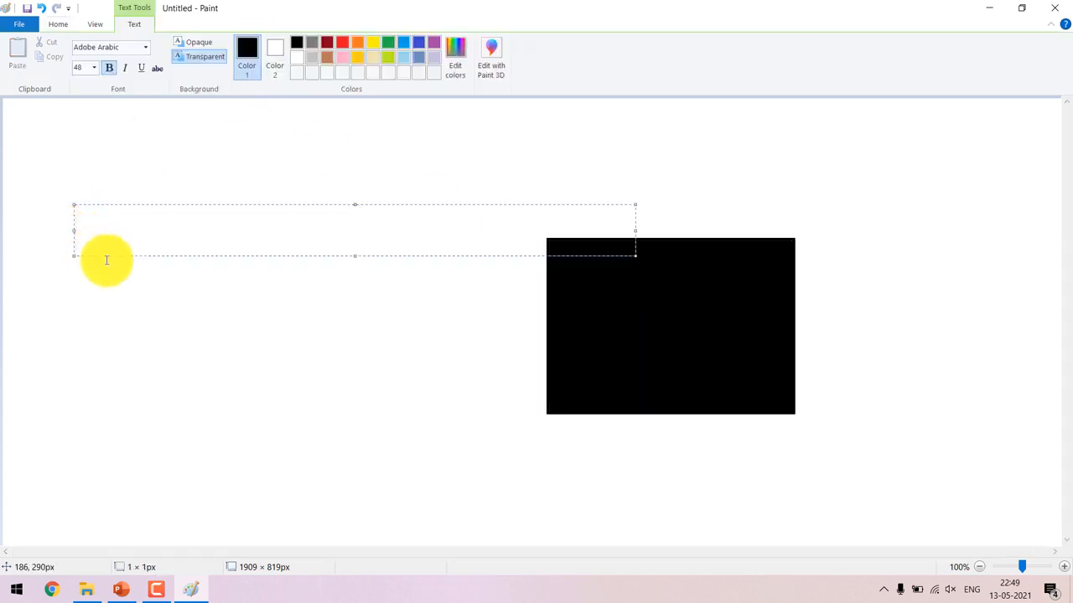
{"action": "type", "text": "Hello"}
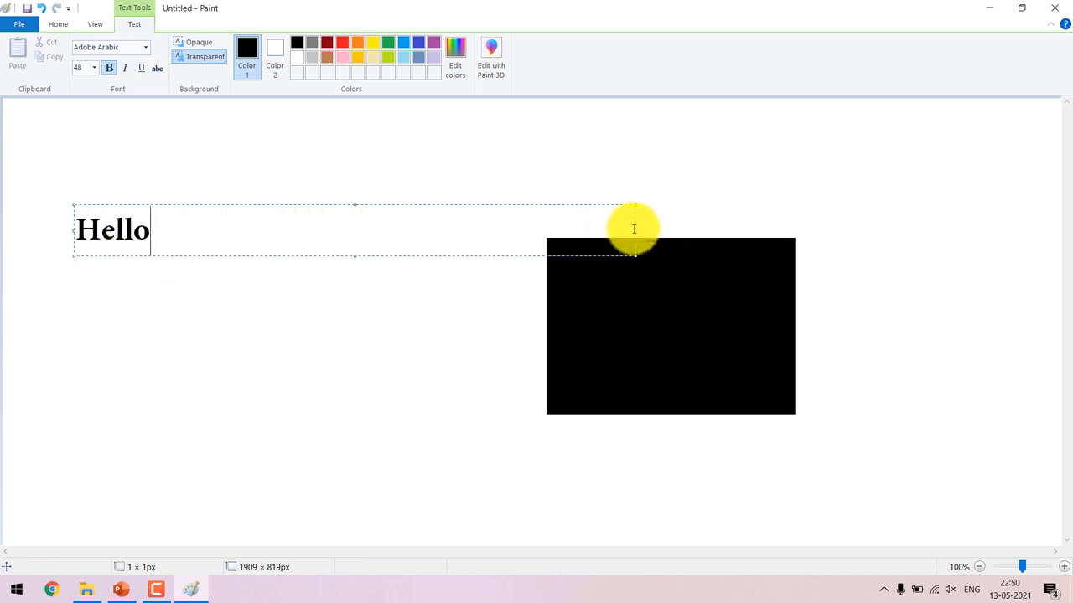
{"action": "left_click_drag", "start_coordinate": [635, 229], "coordinate": [339, 207]}
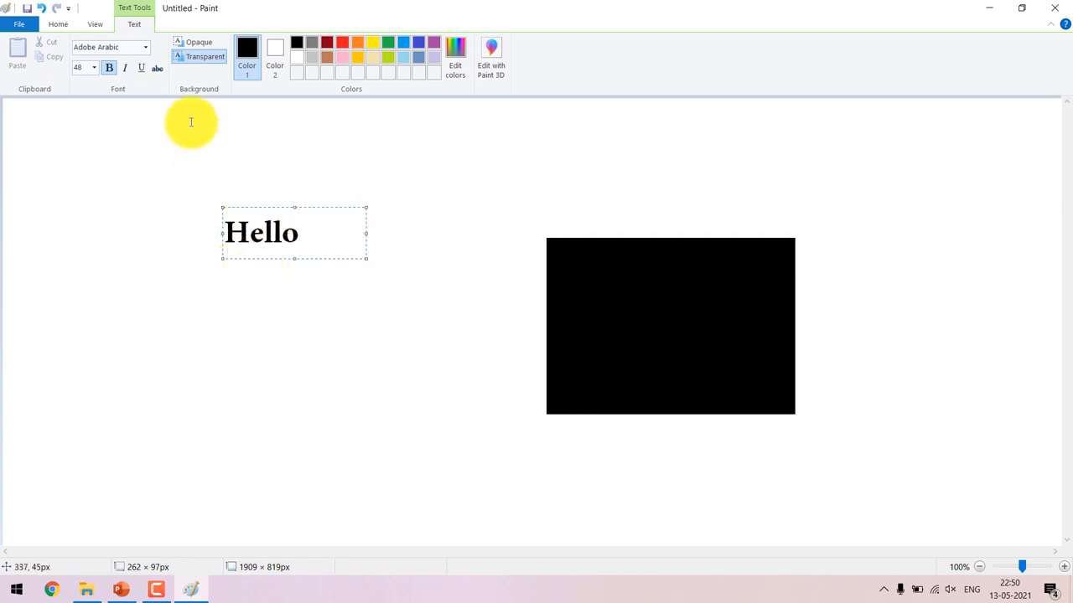
Move the "Hello" text box closer to the black rectangle and set its background to opaque.
{"action": "left_click_drag", "start_coordinate": [282, 206], "coordinate": [376, 213]}
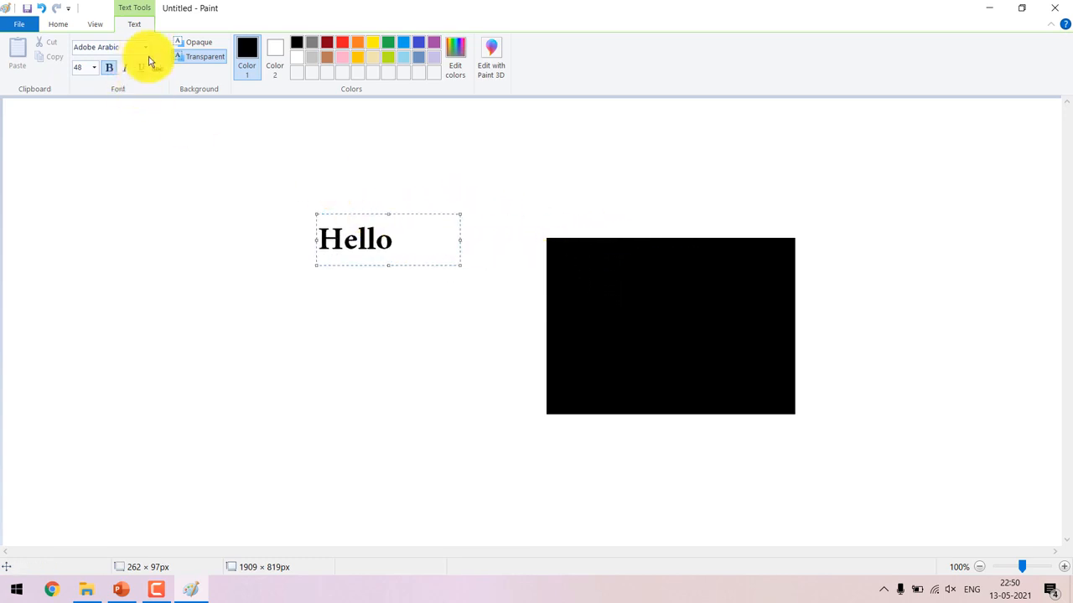
{"action": "left_click", "coordinate": [202, 43]}
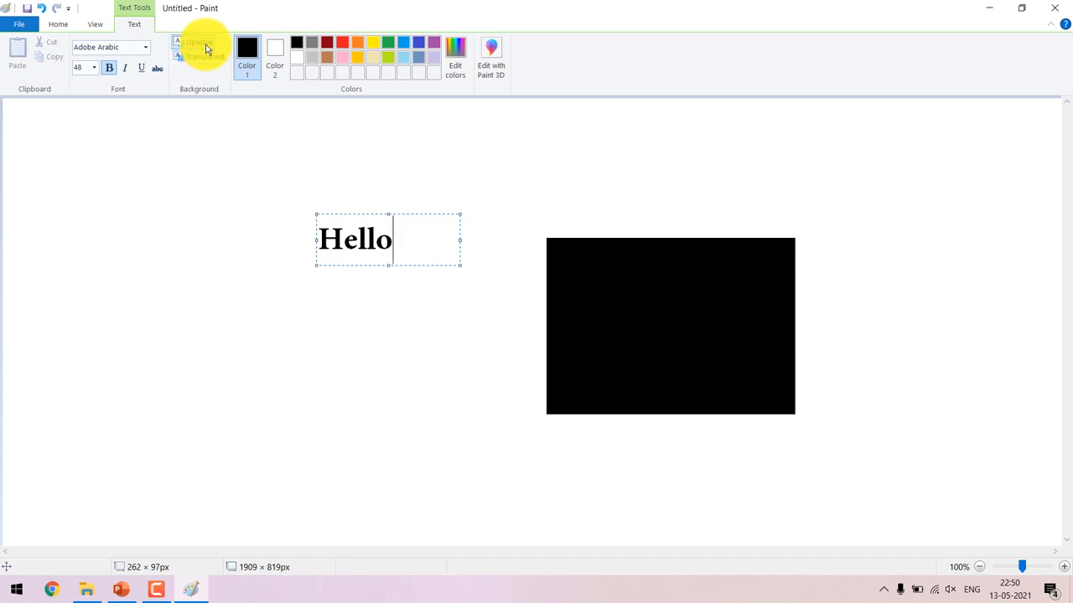
Move the opaque "Hello" text box around the empty canvas left of the black rectangle and heighten it to about 111 px.
{"action": "left_click_drag", "start_coordinate": [362, 214], "coordinate": [130, 154]}
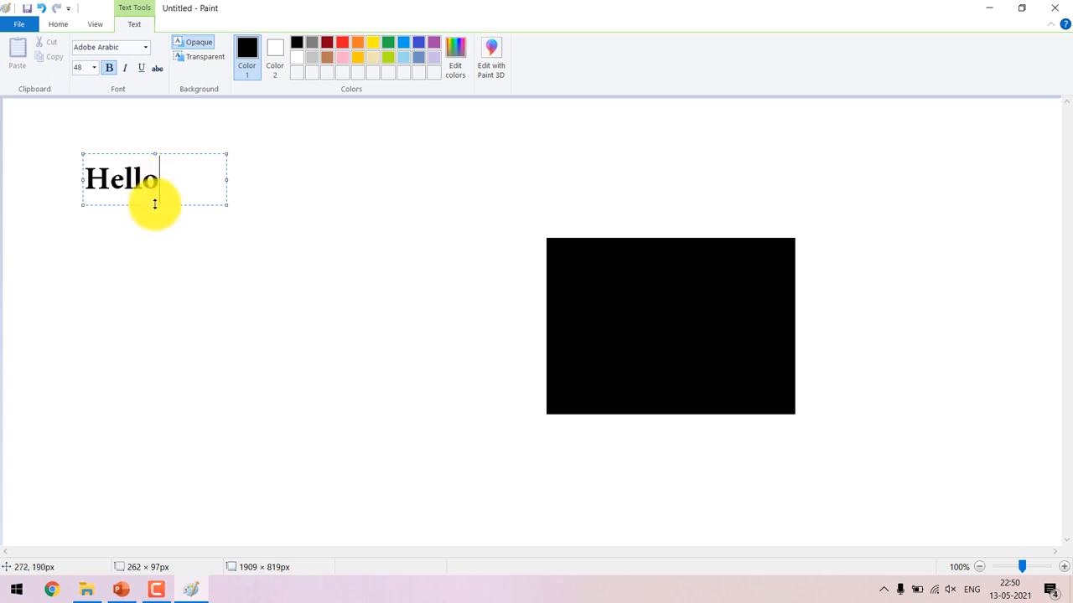
{"action": "mouse_move", "coordinate": [155, 204]}
{"action": "left_mouse_down"}
{"action": "mouse_move", "coordinate": [154, 244]}
{"action": "mouse_move", "coordinate": [156, 211]}
{"action": "left_mouse_up"}
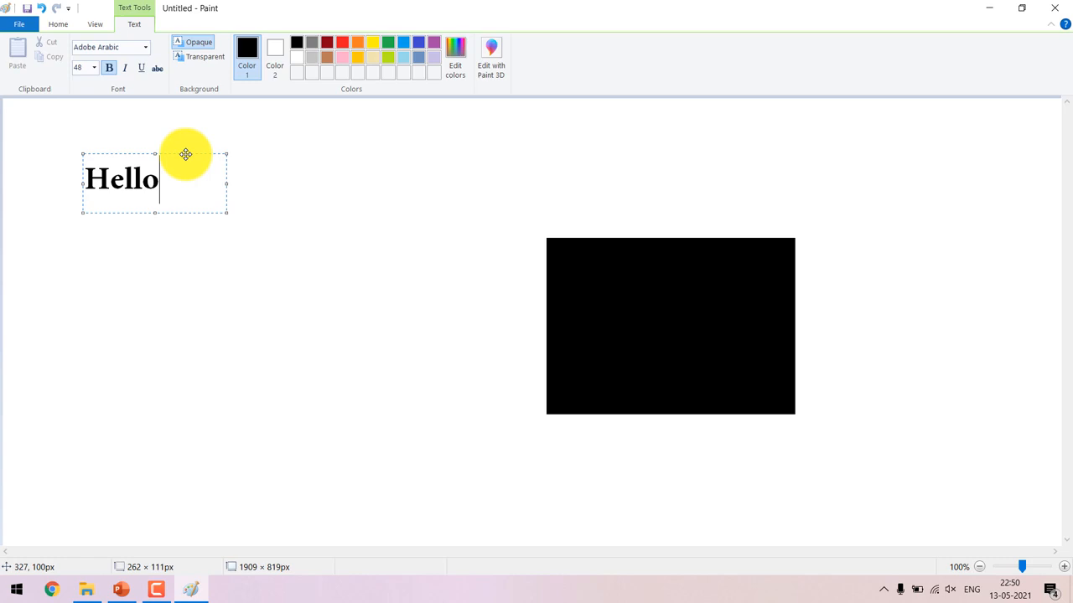
{"action": "left_click_drag", "start_coordinate": [185, 154], "coordinate": [367, 273]}
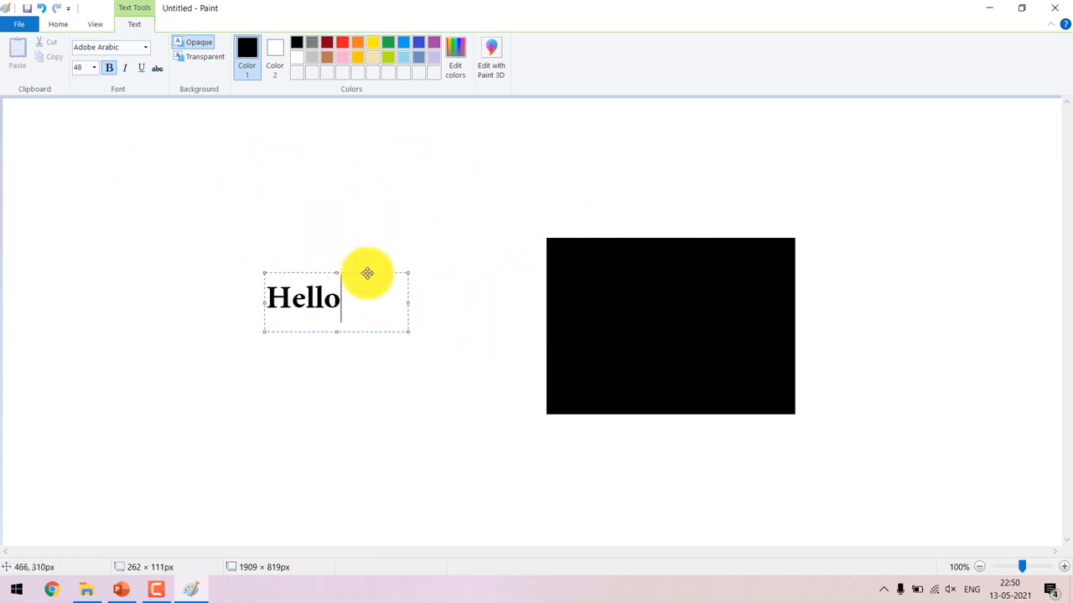
Make the "Hello" text background transparent, shift the box slightly upward and commit the text to the canvas.
{"action": "left_click", "coordinate": [211, 55]}
{"action": "mouse_move", "coordinate": [372, 271]}
{"action": "left_mouse_down"}
{"action": "mouse_move", "coordinate": [556, 276]}
{"action": "mouse_move", "coordinate": [558, 264]}
{"action": "mouse_move", "coordinate": [558, 290]}
{"action": "mouse_move", "coordinate": [365, 253]}
{"action": "left_mouse_up"}
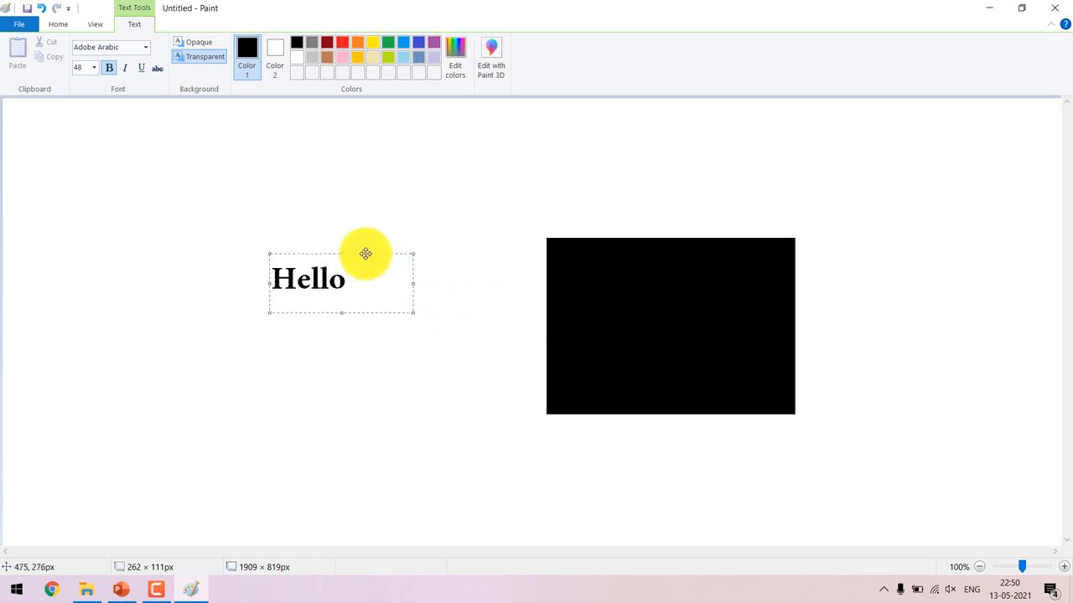
{"action": "left_click", "coordinate": [179, 249]}
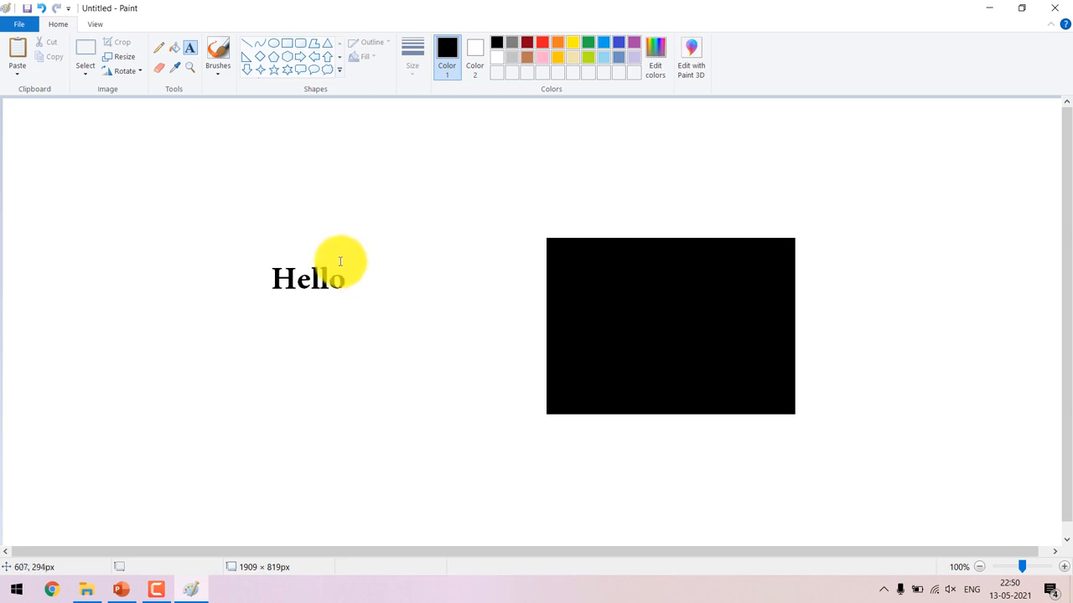
Select an area of about 245 × 127 px around "Hello" and move it closer to the black rectangle.
{"action": "left_click", "coordinate": [85, 52]}
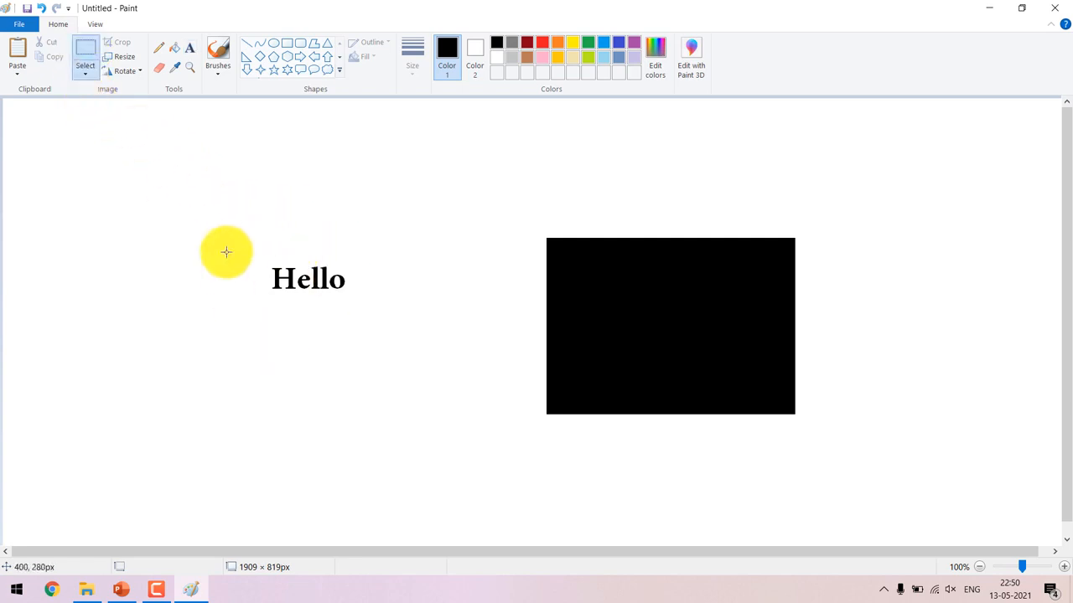
{"action": "left_click_drag", "start_coordinate": [246, 246], "coordinate": [383, 317]}
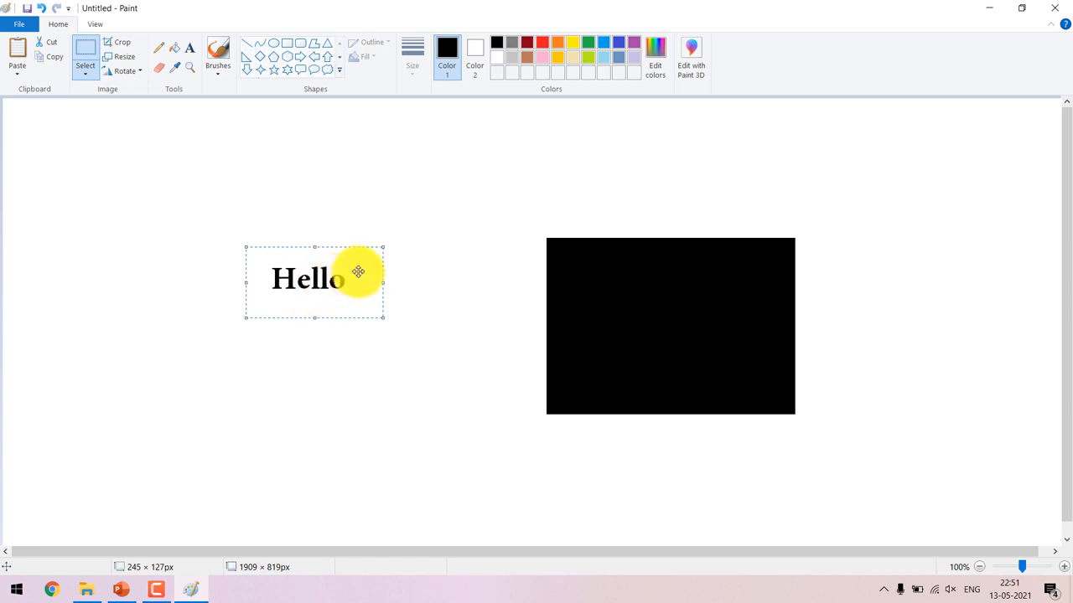
{"action": "left_click_drag", "start_coordinate": [338, 263], "coordinate": [415, 268]}
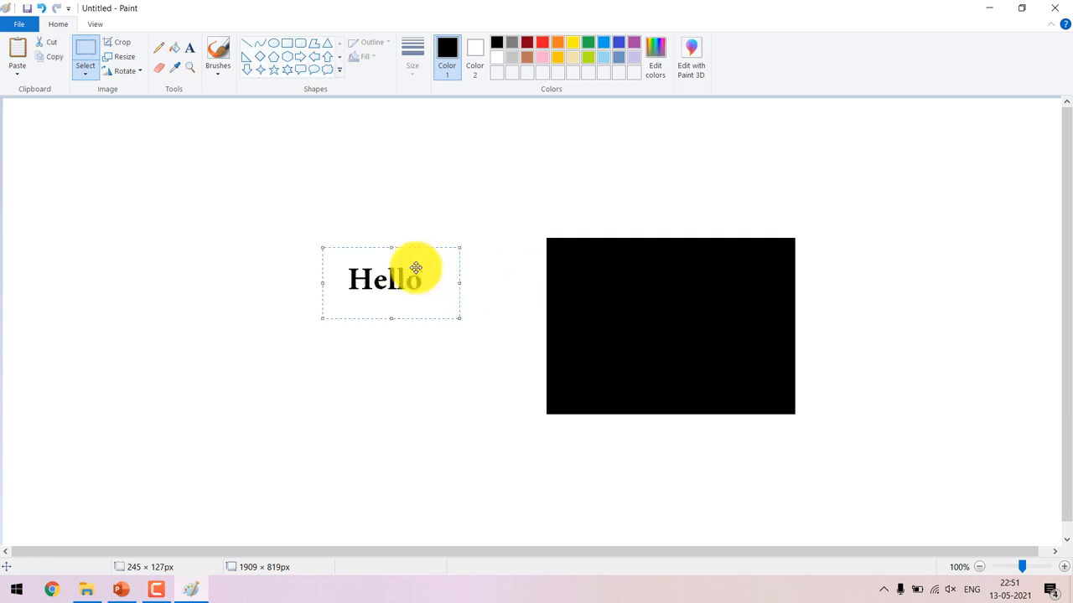
Select the "Hello" text and the black rectangle together and delete them.
{"action": "left_click", "coordinate": [293, 209]}
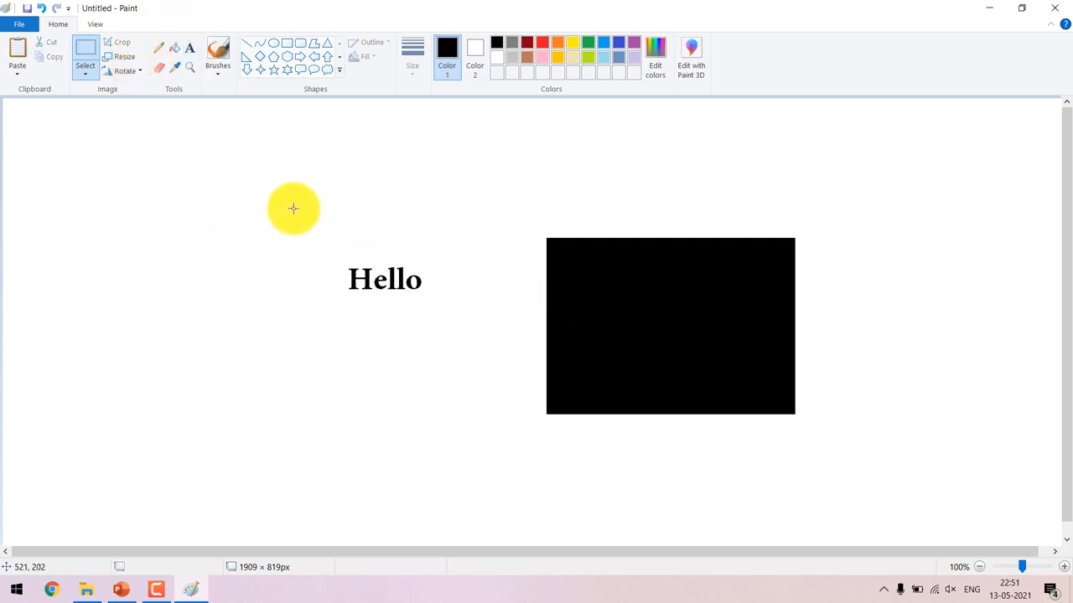
{"action": "left_click_drag", "start_coordinate": [277, 165], "coordinate": [937, 486]}
{"action": "key", "text": "Delete"}
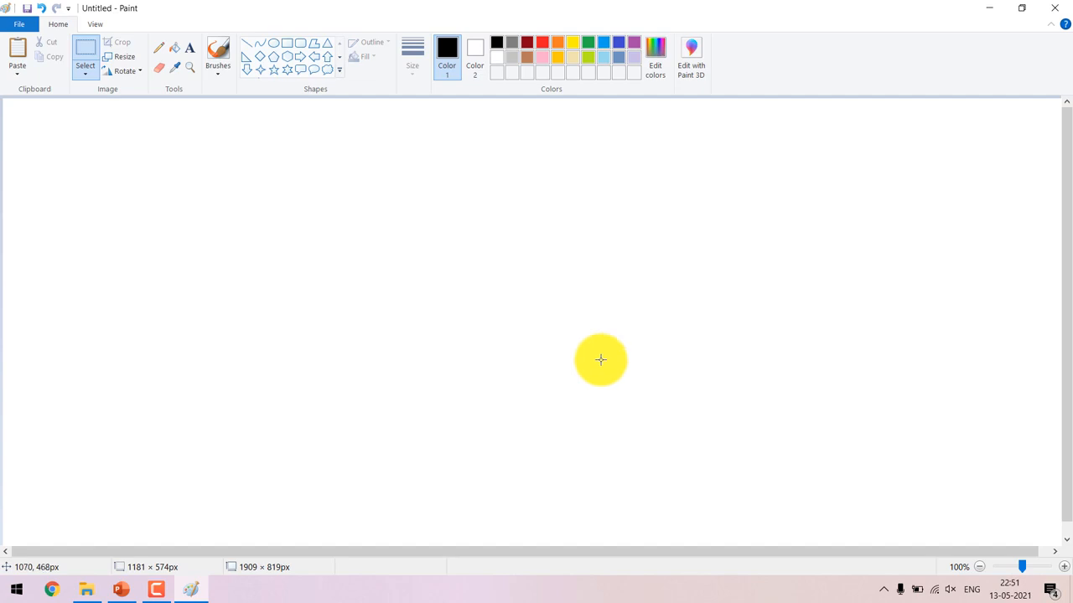
Draw a red rectangle about 577 × 202 px in the left half of the canvas and fill it with red.
{"action": "left_click", "coordinate": [286, 46]}
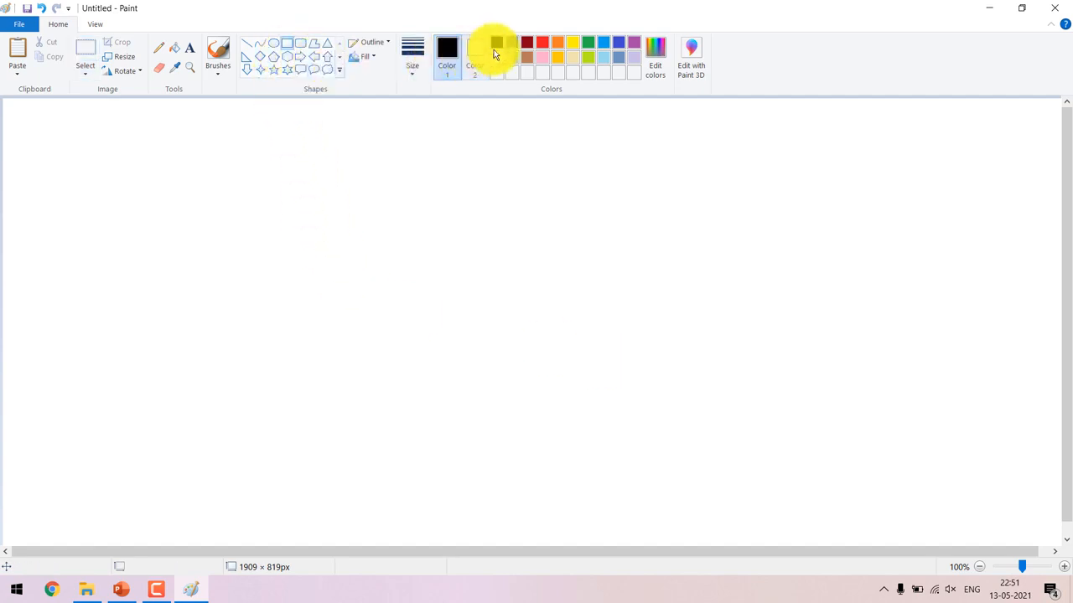
{"action": "left_click", "coordinate": [542, 43]}
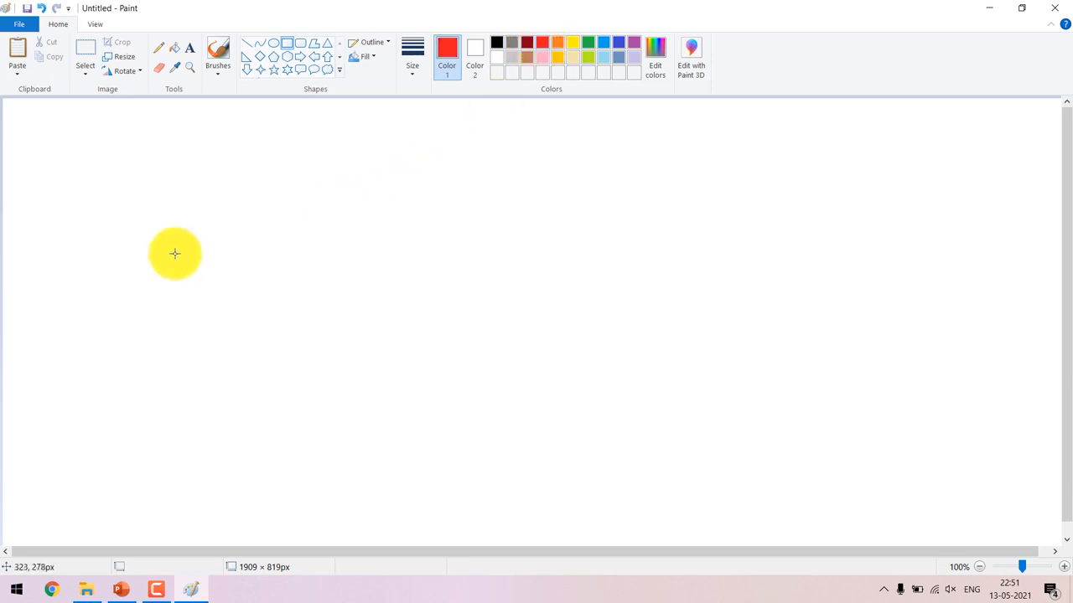
{"action": "left_click_drag", "start_coordinate": [124, 212], "coordinate": [447, 324]}
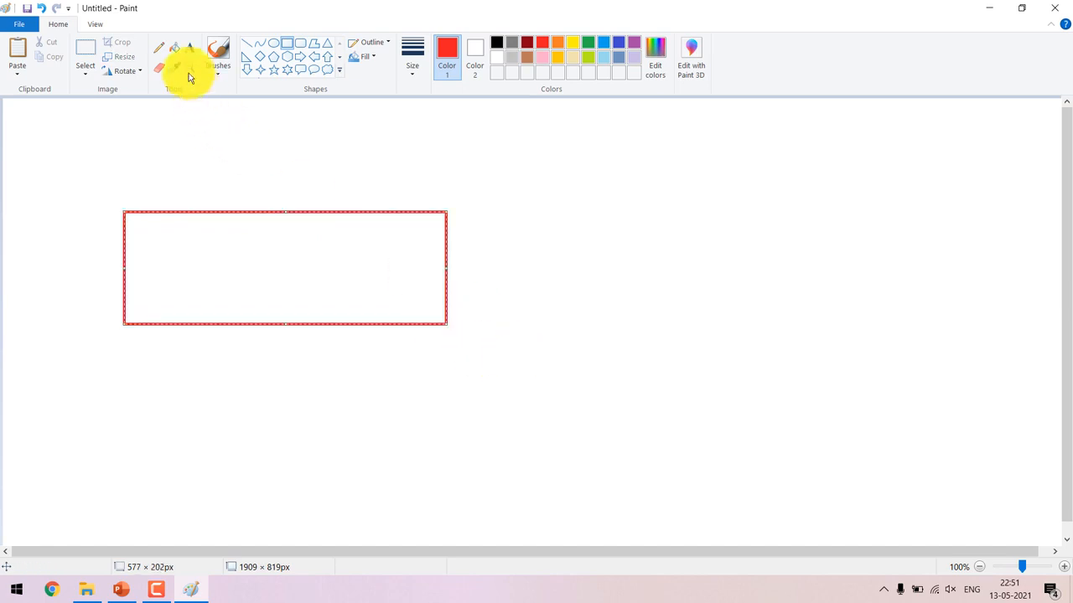
{"action": "left_click", "coordinate": [175, 48]}
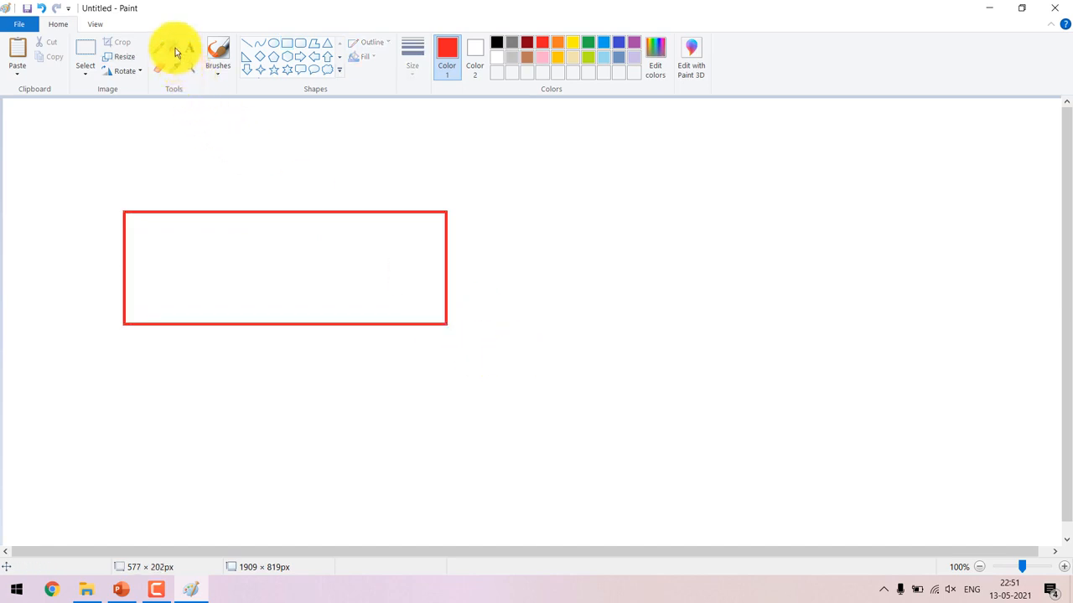
{"action": "left_click", "coordinate": [242, 251]}
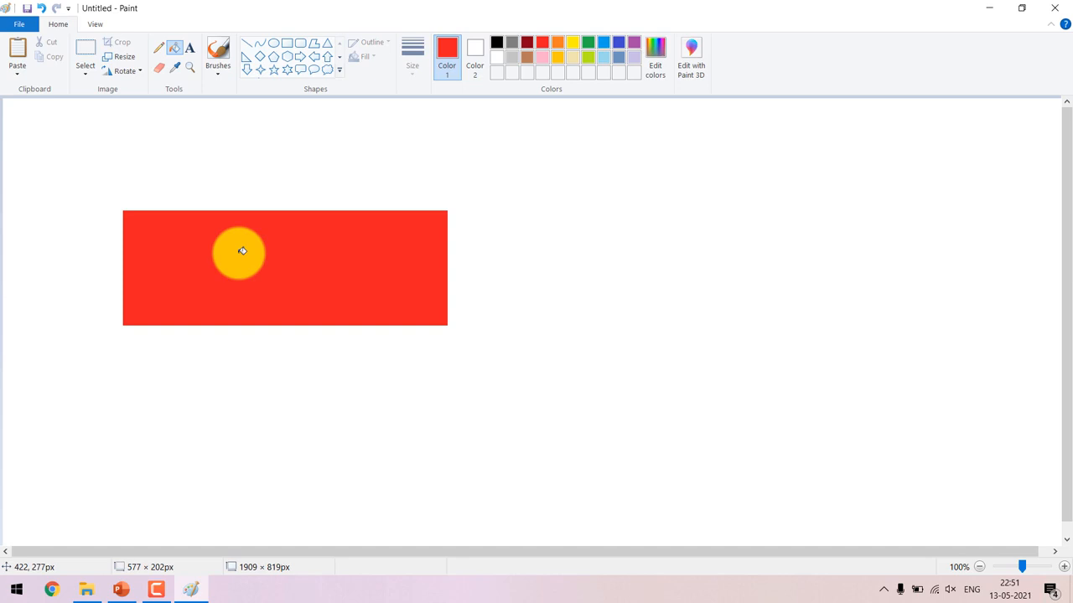
Select a vertical strip about 155 px wide across the red rectangle and delete it to split the rectangle into two blocks.
{"action": "left_click", "coordinate": [87, 50]}
{"action": "left_click_drag", "start_coordinate": [205, 173], "coordinate": [293, 382]}
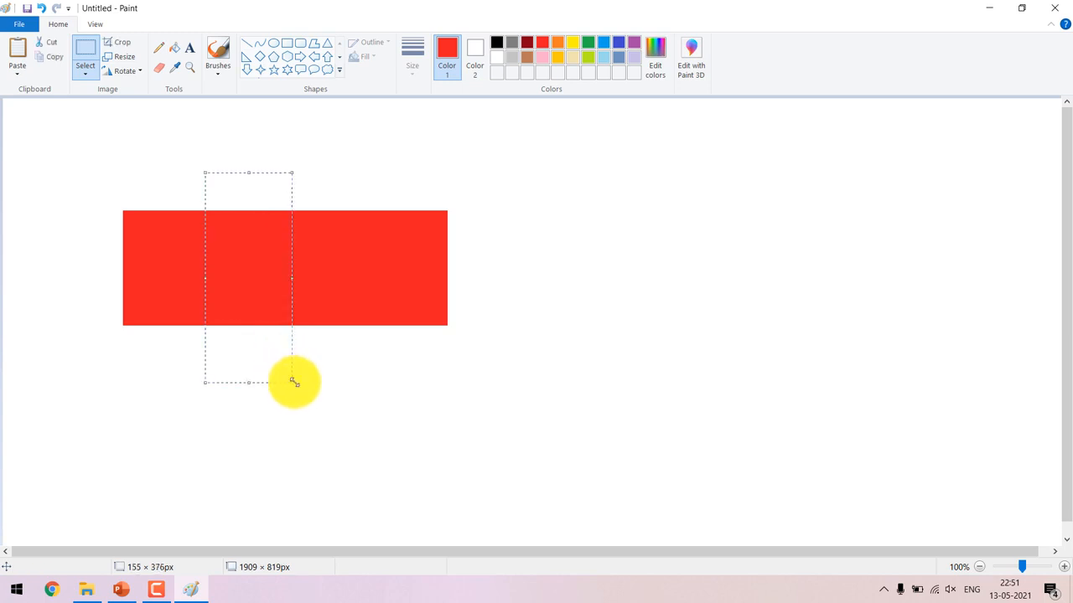
{"action": "key", "text": "Delete"}
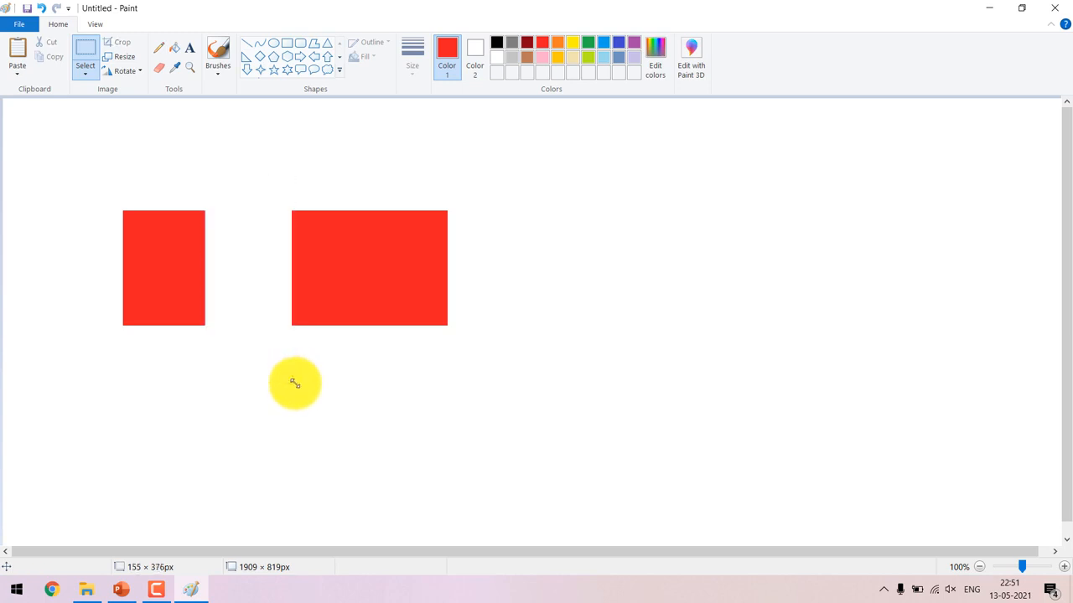
Add a text box reading "Air tel" in red below the two red blocks.
{"action": "left_click", "coordinate": [191, 50]}
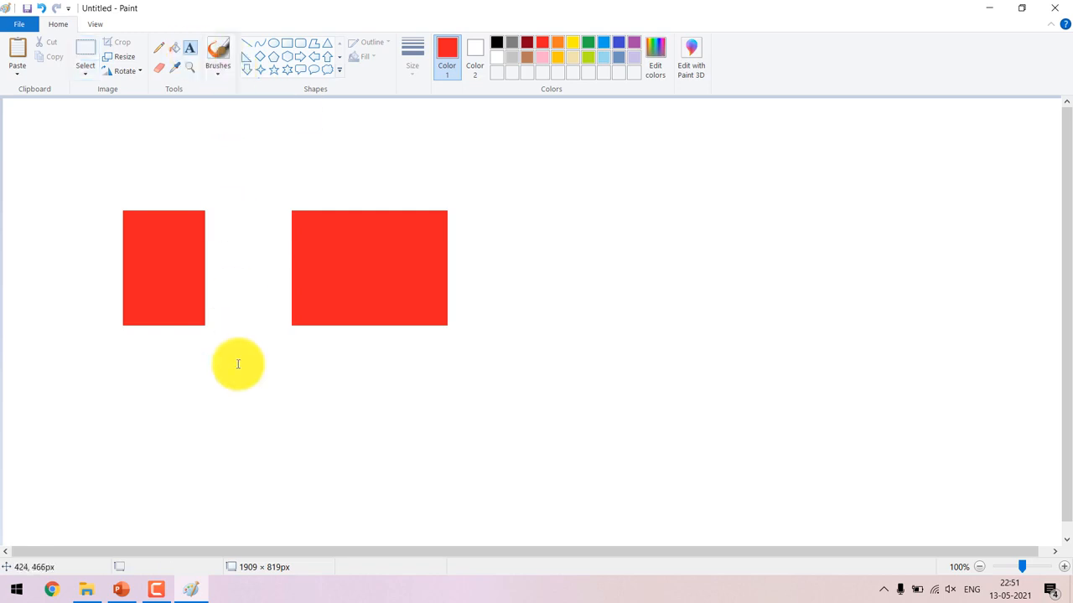
{"action": "left_click", "coordinate": [217, 424]}
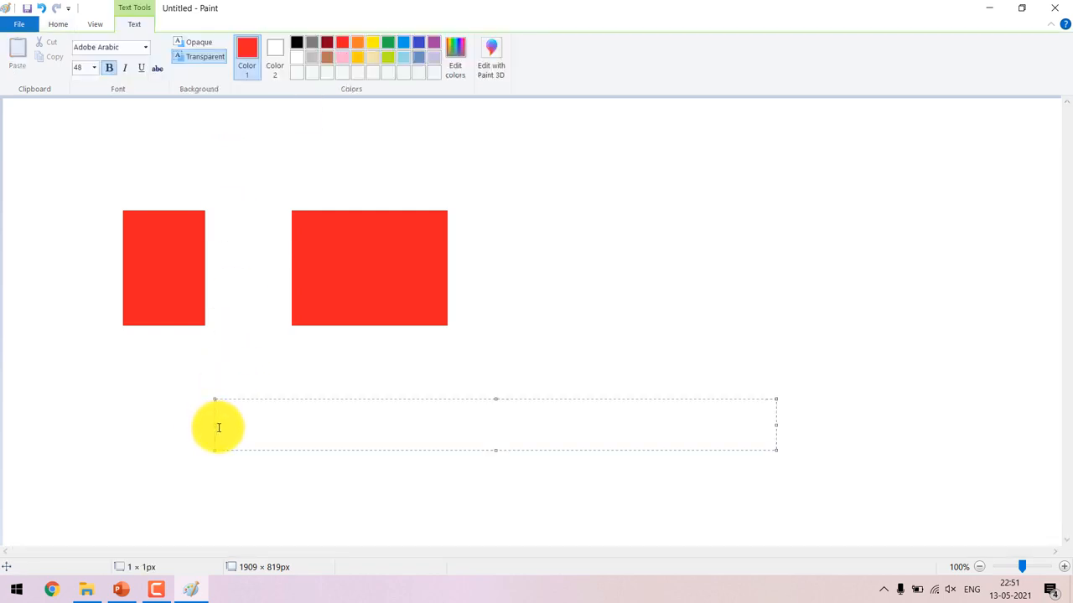
{"action": "type", "text": "Airtel"}
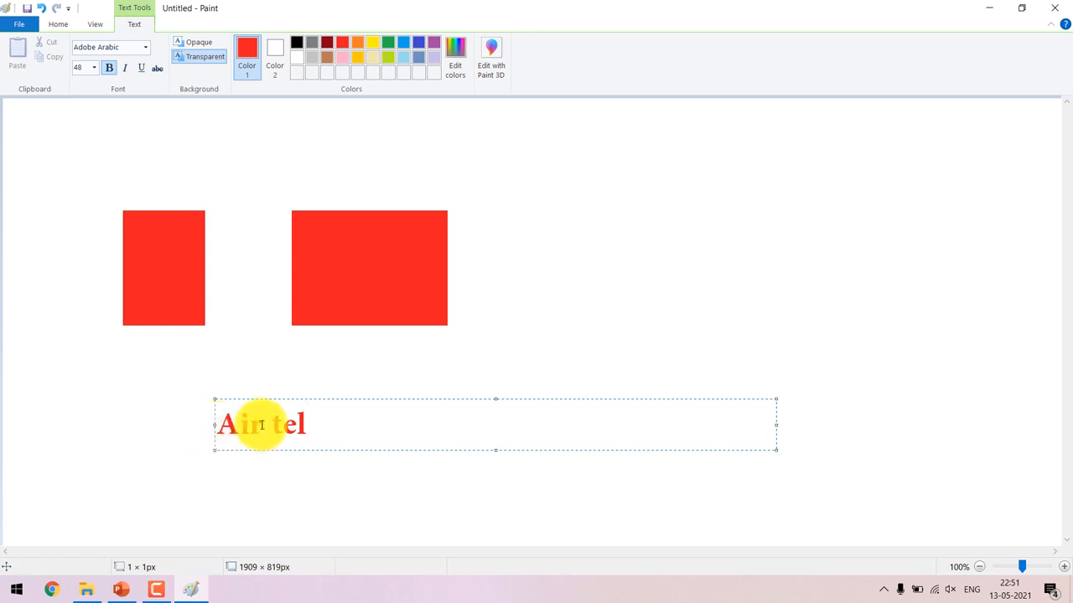
Color the word "Air" black and the word "tel" white.
{"action": "left_click_drag", "start_coordinate": [263, 424], "coordinate": [223, 428]}
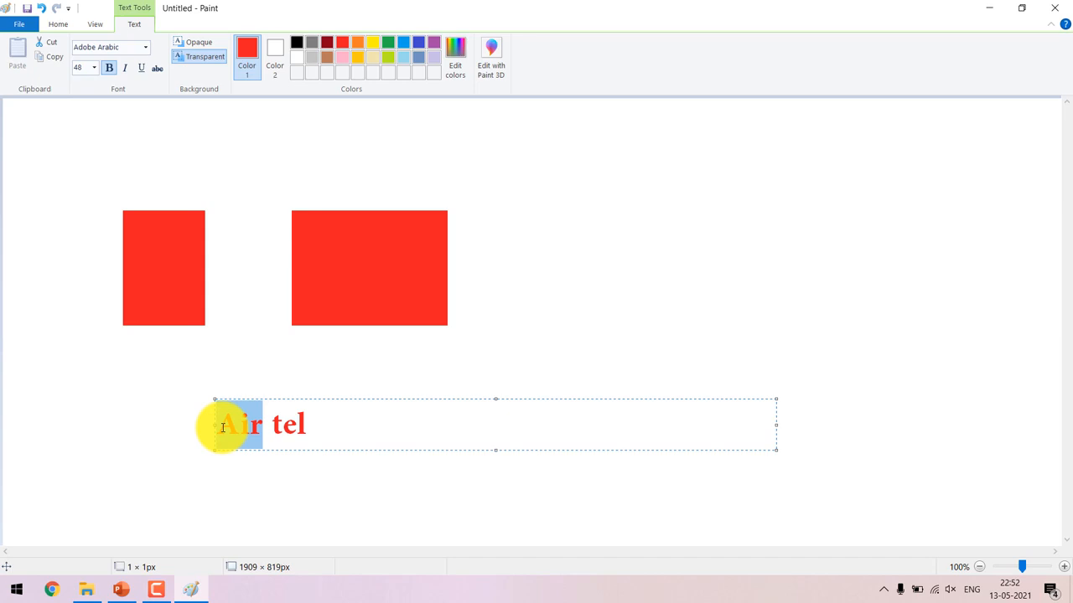
{"action": "left_click", "coordinate": [296, 43]}
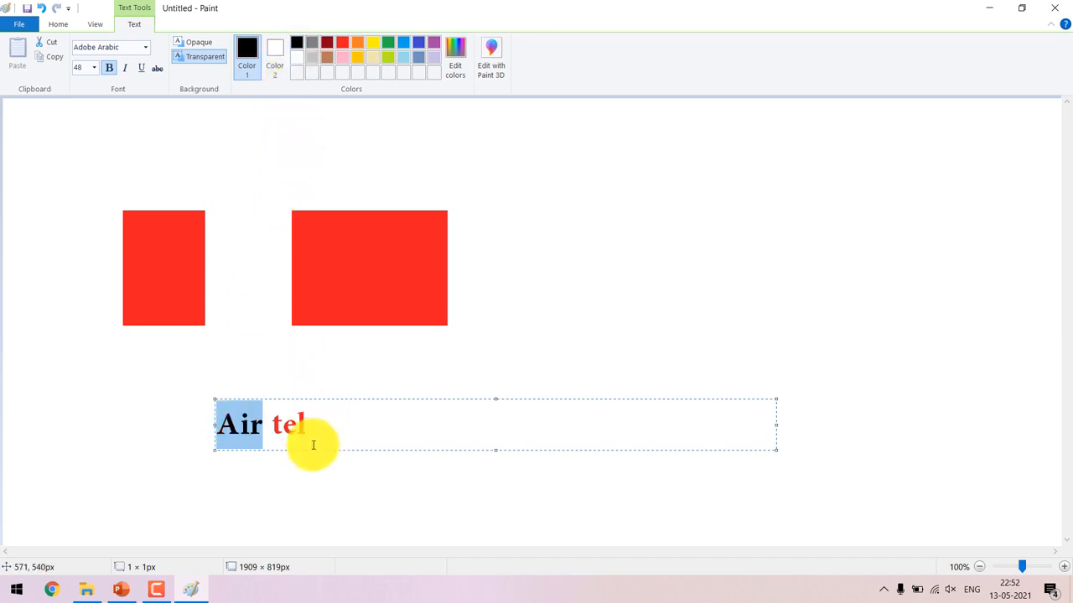
{"action": "left_click_drag", "start_coordinate": [317, 428], "coordinate": [276, 426]}
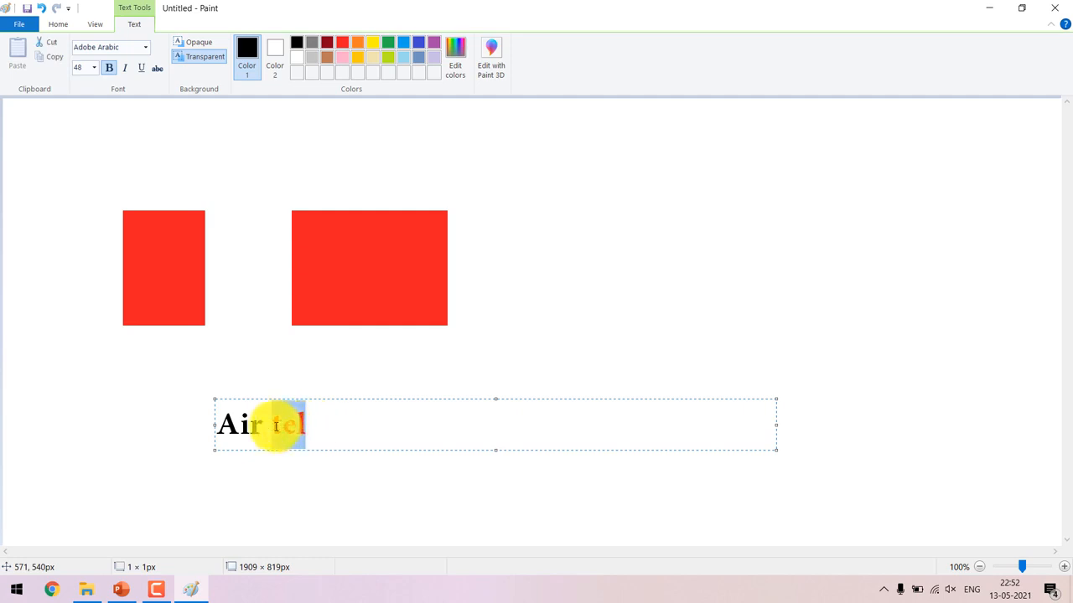
{"action": "left_click", "coordinate": [295, 60]}
{"action": "left_click", "coordinate": [334, 419]}
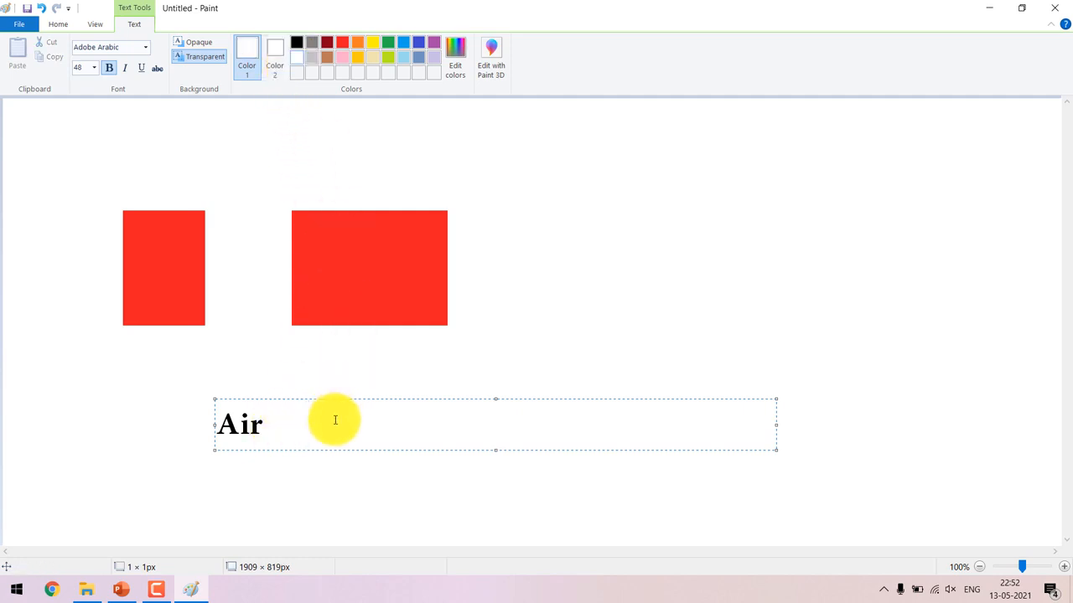
{"action": "left_click_drag", "start_coordinate": [304, 421], "coordinate": [271, 421]}
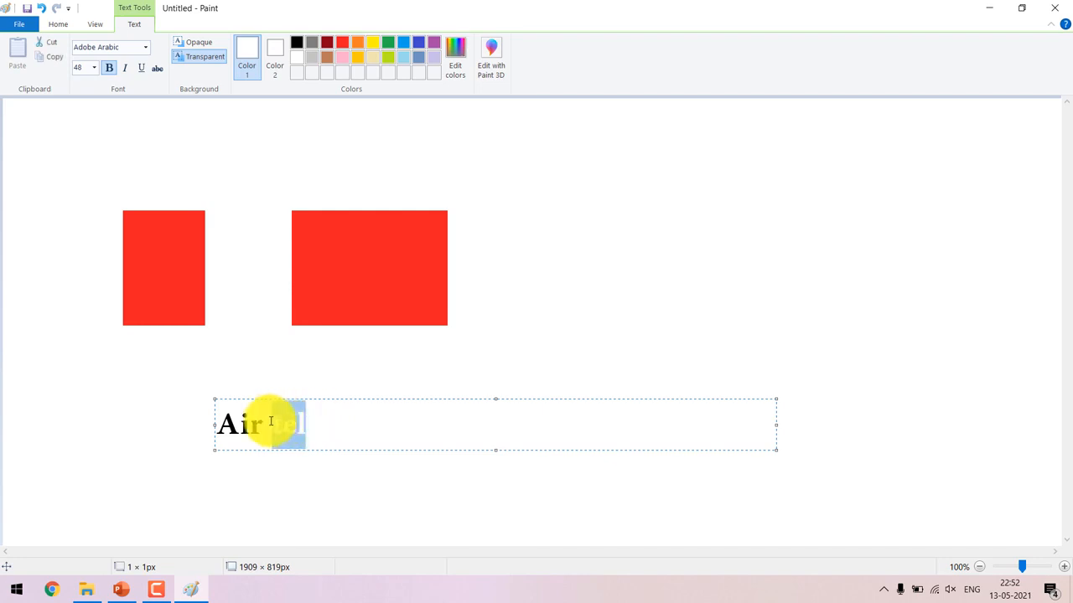
{"action": "left_click", "coordinate": [336, 419]}
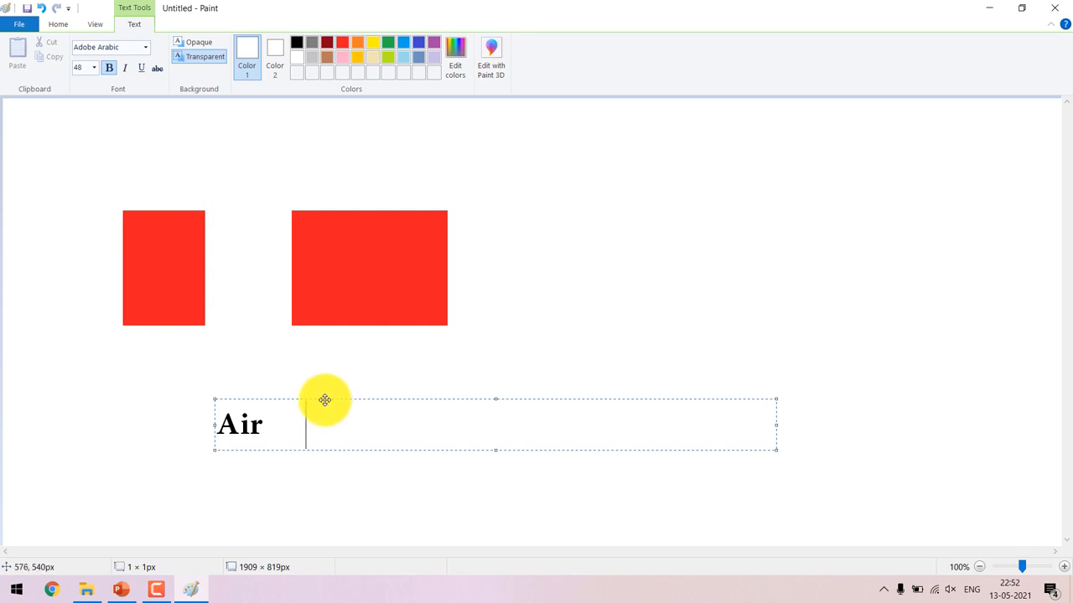
Move the "Air tel" text box up over the red blocks and set its font size to 72.
{"action": "left_click_drag", "start_coordinate": [325, 400], "coordinate": [244, 266]}
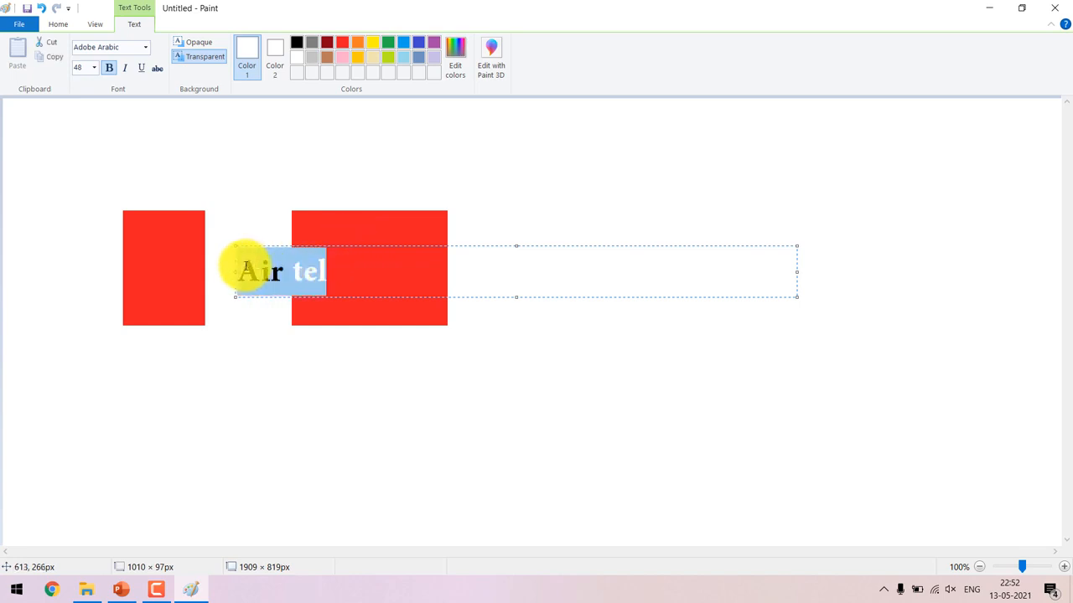
{"action": "left_click", "coordinate": [93, 70]}
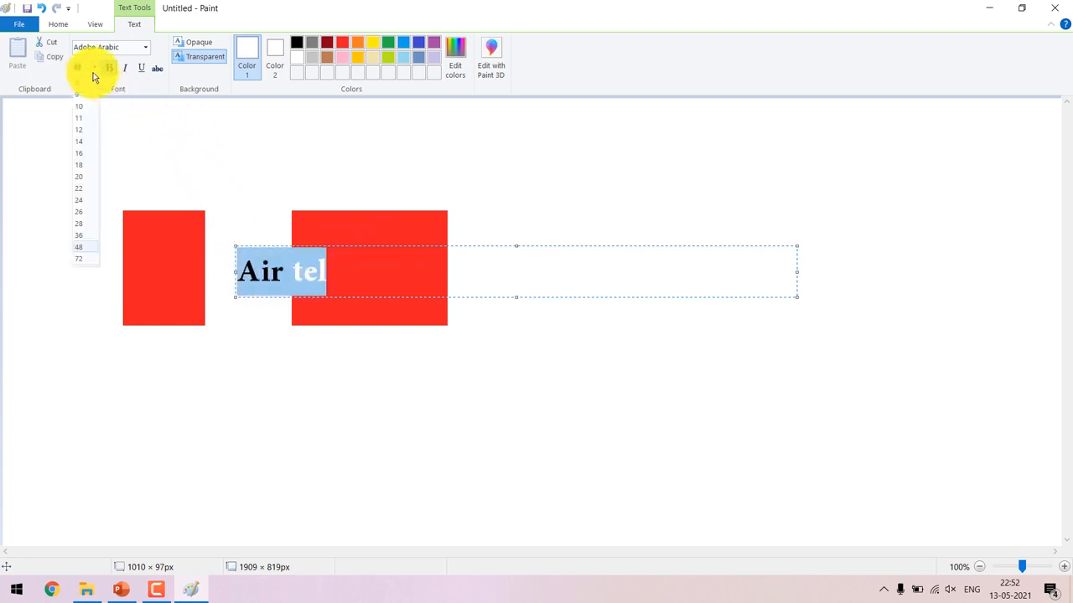
{"action": "left_click", "coordinate": [77, 259]}
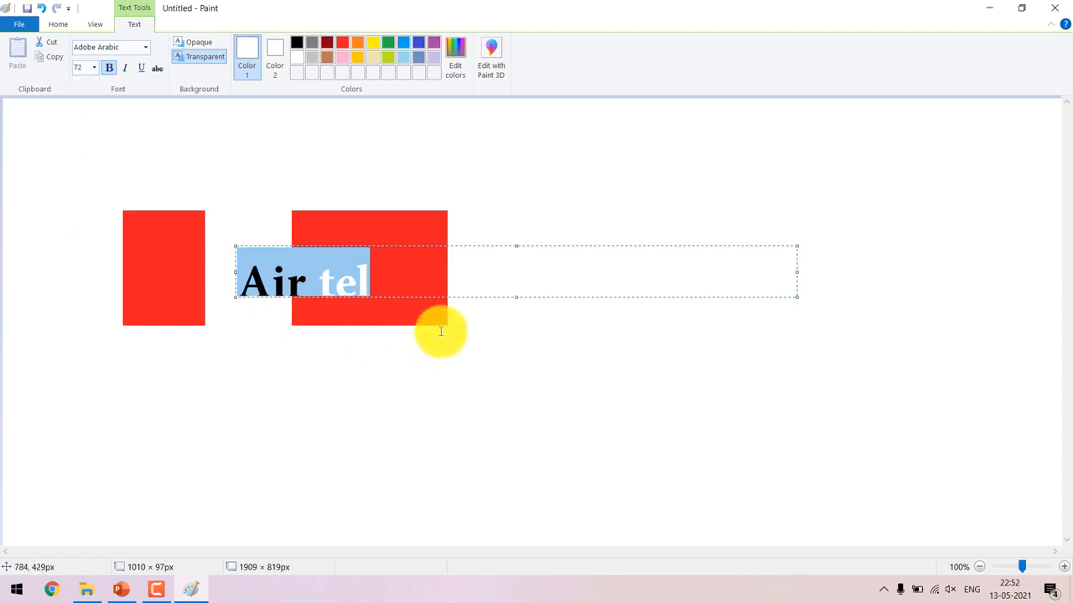
Heighten the text box to about 122 px, place "Air" in the gap and "tel" on the right red block, and commit it.
{"action": "left_click_drag", "start_coordinate": [515, 297], "coordinate": [511, 310]}
{"action": "left_click_drag", "start_coordinate": [416, 246], "coordinate": [390, 225]}
{"action": "left_click", "coordinate": [367, 255]}
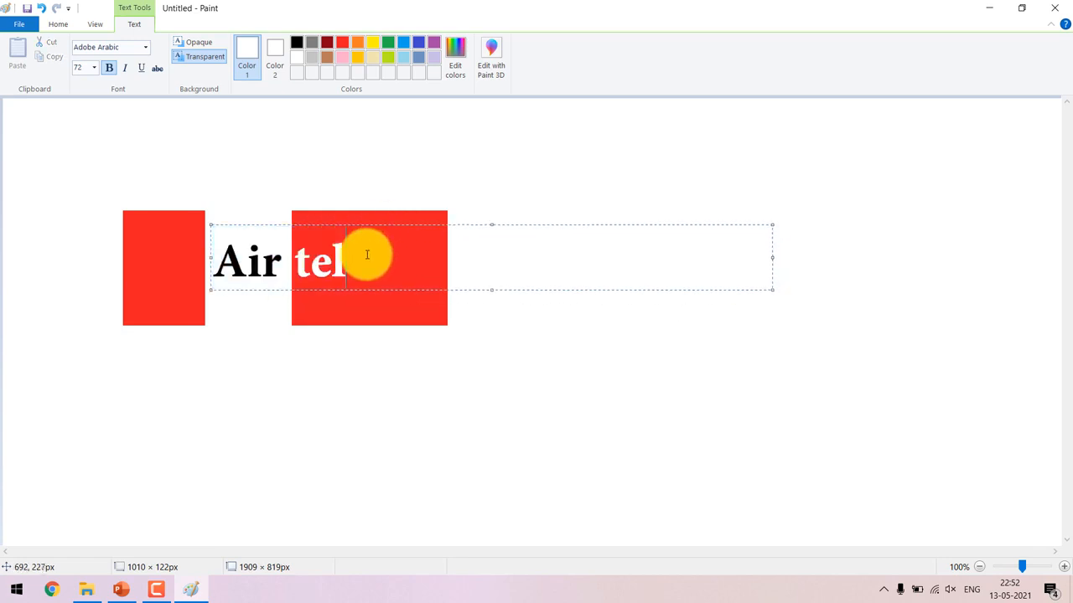
{"action": "left_click_drag", "start_coordinate": [377, 223], "coordinate": [373, 229]}
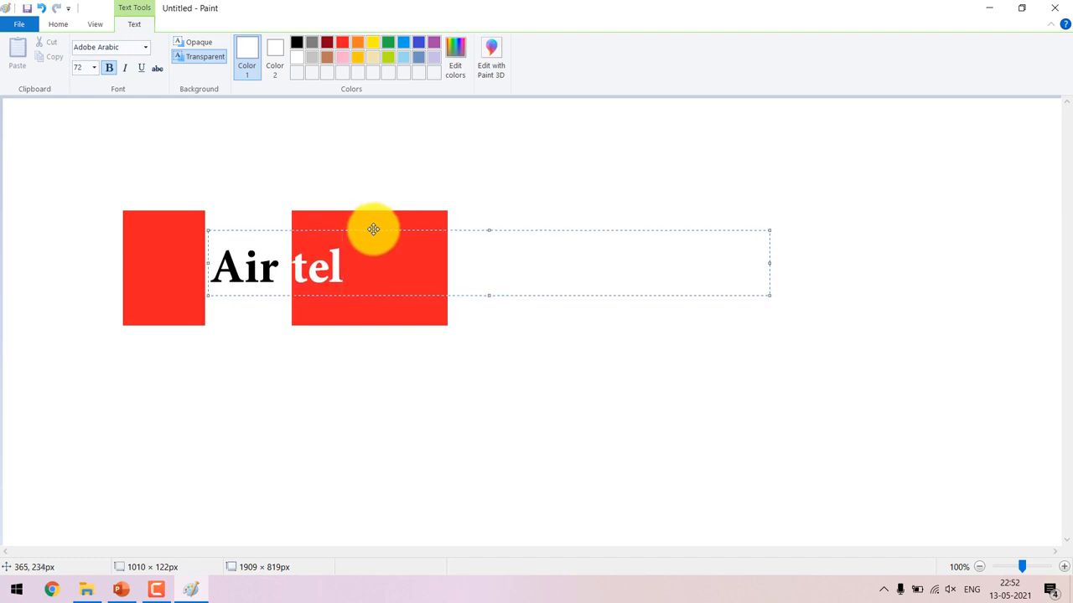
{"action": "left_click", "coordinate": [367, 418]}
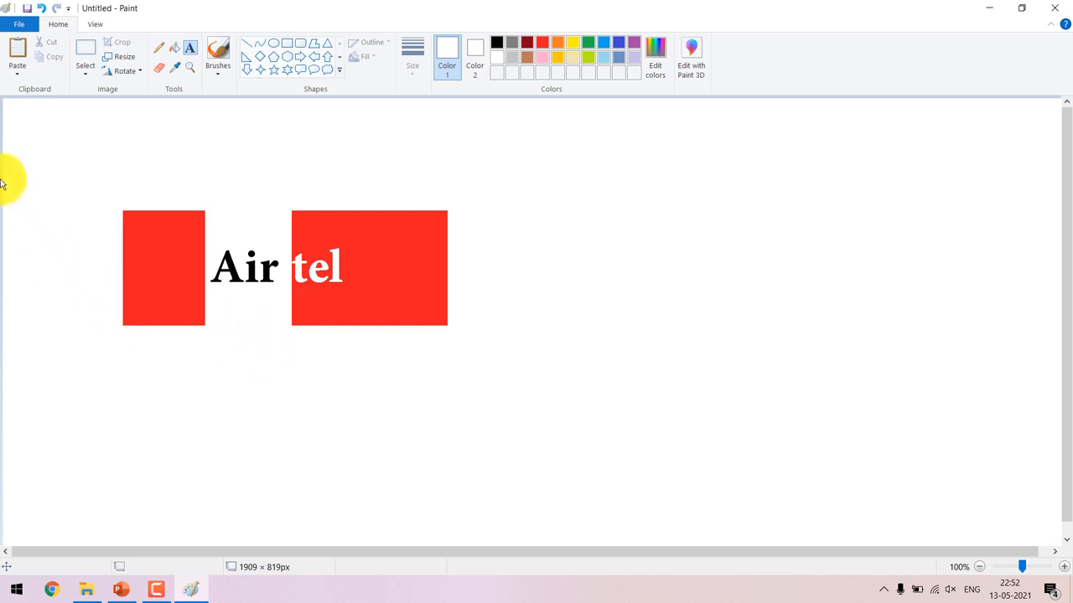
Trim the outer edges of both red blocks by deleting selected strips beside the "Air tel" logo.
{"action": "left_click", "coordinate": [85, 52]}
{"action": "left_click_drag", "start_coordinate": [75, 191], "coordinate": [155, 353]}
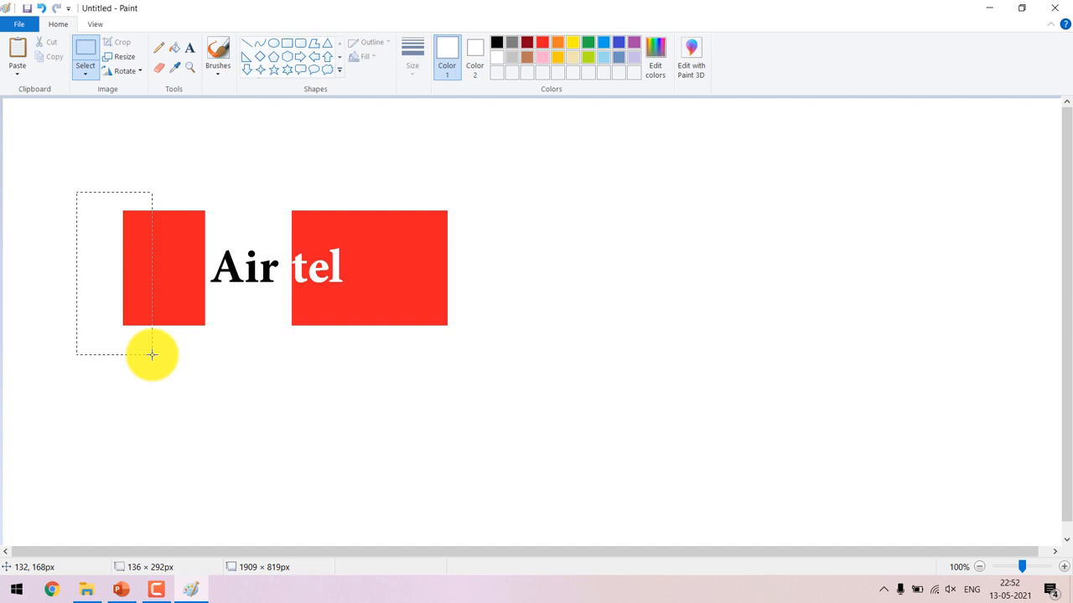
{"action": "key", "text": "Delete"}
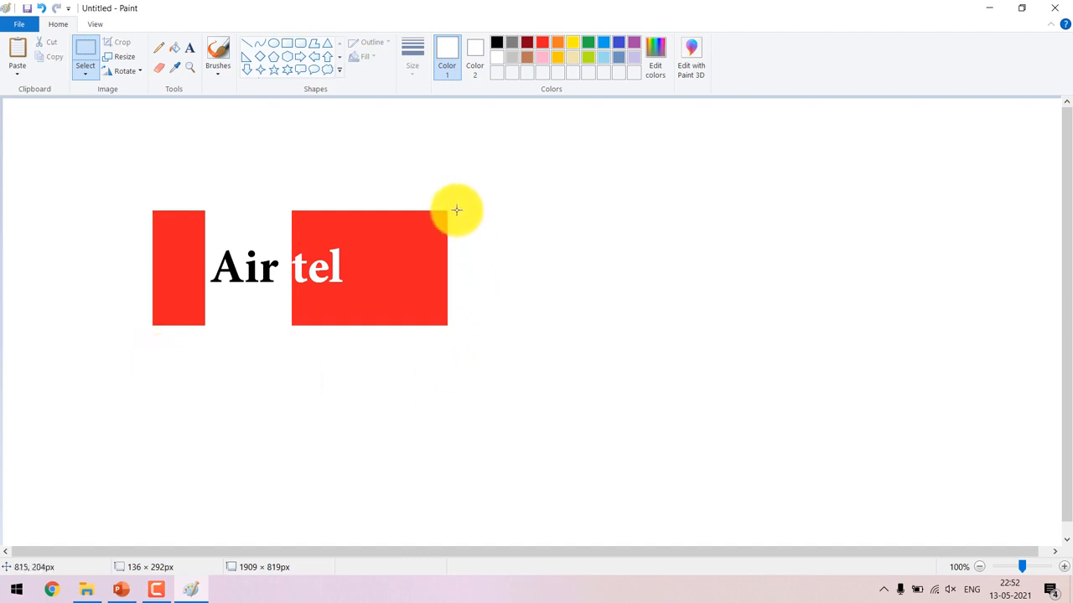
{"action": "left_click_drag", "start_coordinate": [464, 196], "coordinate": [437, 360]}
{"action": "key", "text": "Delete"}
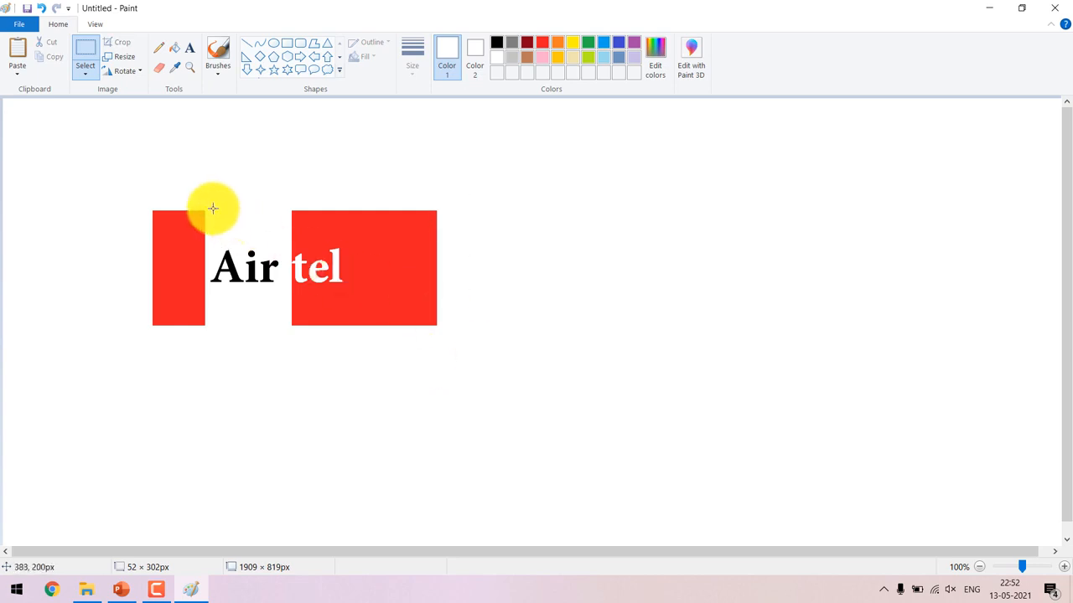
Trim the top and bottom edges of both red blocks by deleting selected strips across the logo.
{"action": "left_click_drag", "start_coordinate": [128, 181], "coordinate": [457, 217]}
{"action": "key", "text": "Delete"}
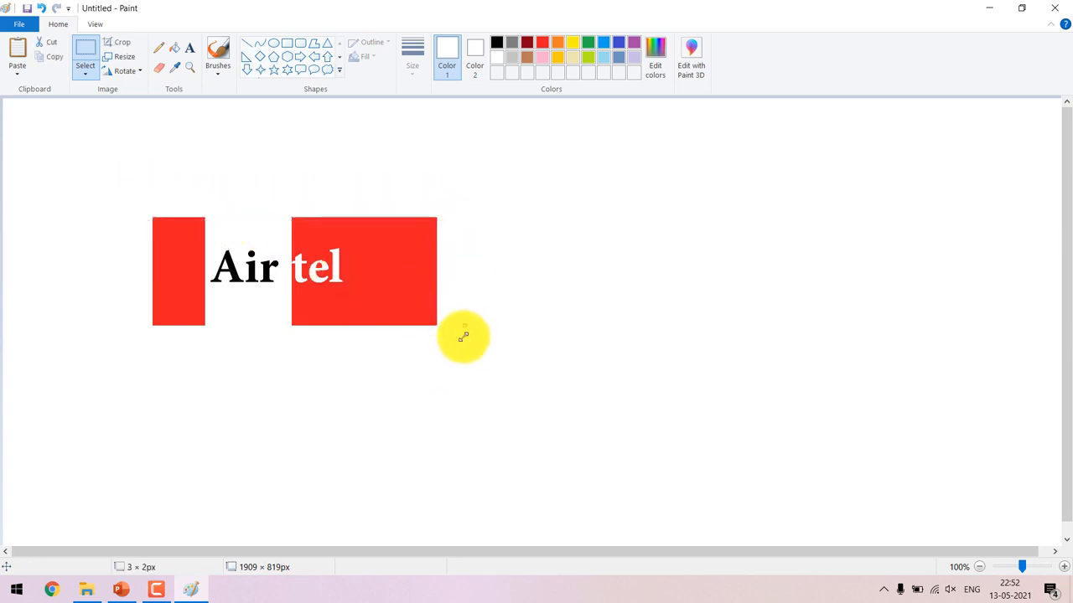
{"action": "left_click_drag", "start_coordinate": [456, 341], "coordinate": [129, 317]}
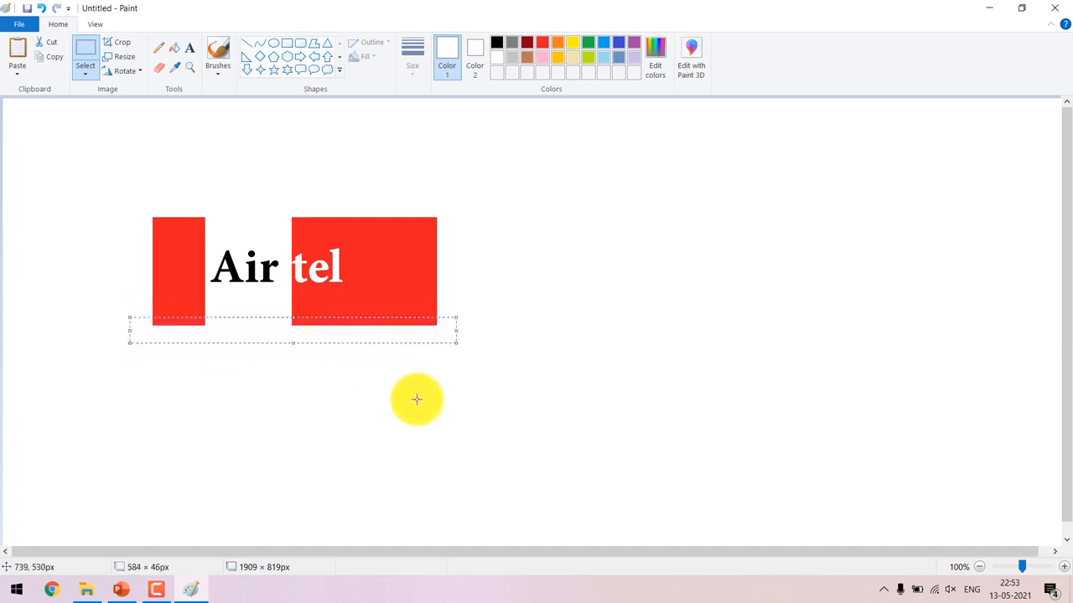
{"action": "key", "text": "Delete"}
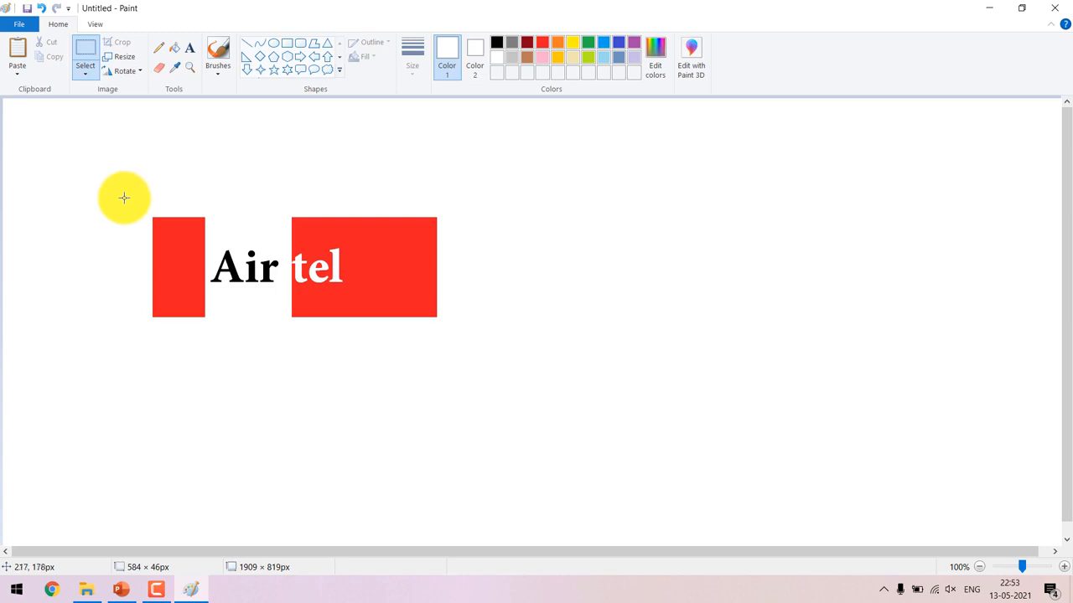
Select the left red block together with "Air", nudge it horizontally until it sits slightly closer to "tel", and deselect it.
{"action": "left_click_drag", "start_coordinate": [123, 198], "coordinate": [284, 374]}
{"action": "key", "text": "Right"}
{"action": "key", "text": "Right"}
{"action": "key", "text": "Right"}
{"action": "key", "text": "Right"}
{"action": "key", "text": "Right"}
{"action": "key", "text": "Right"}
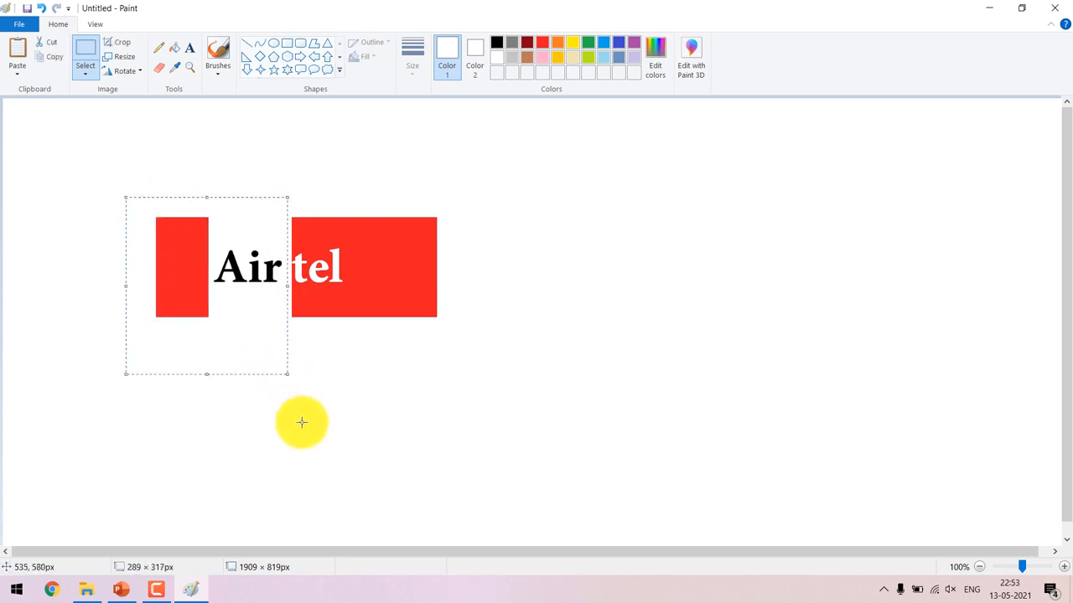
{"action": "key", "text": "Left"}
{"action": "key", "text": "Left"}
{"action": "key", "text": "Left"}
{"action": "key", "text": "Left"}
{"action": "key", "text": "Left"}
{"action": "key", "text": "Left"}
{"action": "key", "text": "Left"}
{"action": "key", "text": "Left"}
{"action": "key", "text": "Left"}
{"action": "key", "text": "Left"}
{"action": "key", "text": "Left"}
{"action": "key", "text": "Left"}
{"action": "key", "text": "Left"}
{"action": "key", "text": "Left"}
{"action": "key", "text": "Left"}
{"action": "key", "text": "Left"}
{"action": "key", "text": "Left"}
{"action": "key", "text": "Left"}
{"action": "key", "text": "Left"}
{"action": "key", "text": "Left"}
{"action": "key", "text": "Right"}
{"action": "key", "text": "Right"}
{"action": "key", "text": "Right"}
{"action": "key", "text": "Right"}
{"action": "key", "text": "Right"}
{"action": "key", "text": "Right"}
{"action": "key", "text": "Right"}
{"action": "key", "text": "Right"}
{"action": "key", "text": "Right"}
{"action": "key", "text": "Right"}
{"action": "key", "text": "Right"}
{"action": "key", "text": "Right"}
{"action": "key", "text": "Right"}
{"action": "key", "text": "Right"}
{"action": "key", "text": "Right"}
{"action": "key", "text": "Right"}
{"action": "key", "text": "Right"}
{"action": "key", "text": "Right"}
{"action": "key", "text": "Right"}
{"action": "key", "text": "Right"}
{"action": "left_click", "coordinate": [493, 336]}
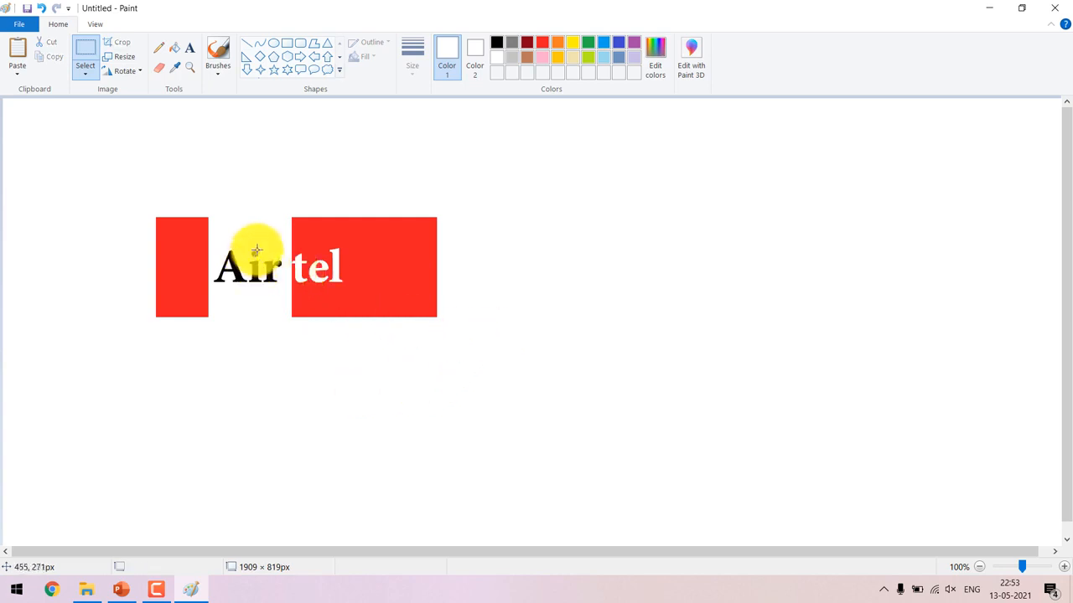
Choose red as the fill color, try it on the dot of the "i" in "Air", and undo the fill.
{"action": "left_click", "coordinate": [174, 49]}
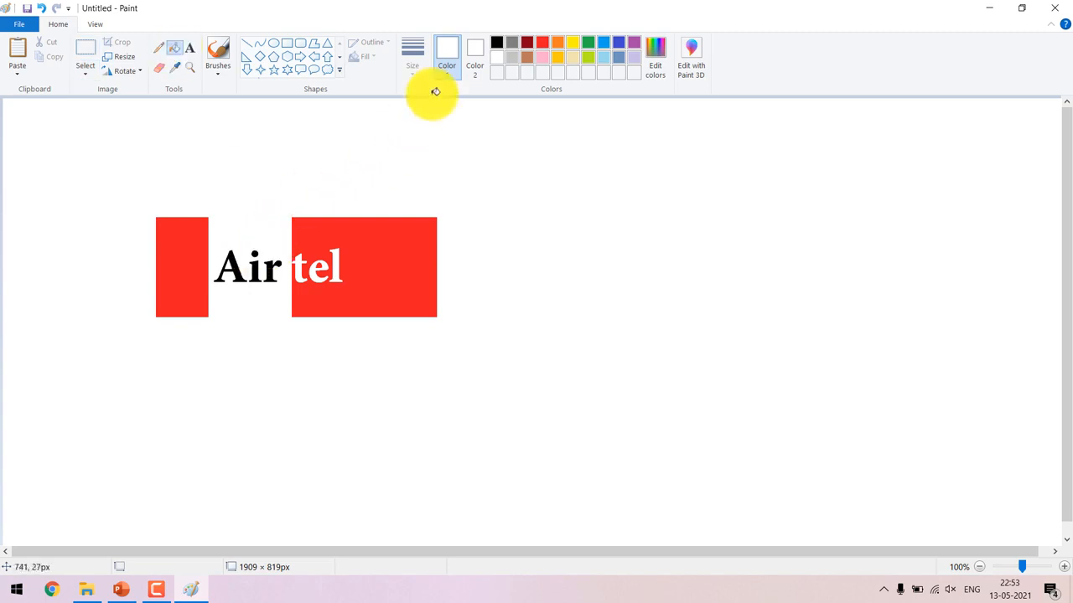
{"action": "left_click", "coordinate": [543, 43]}
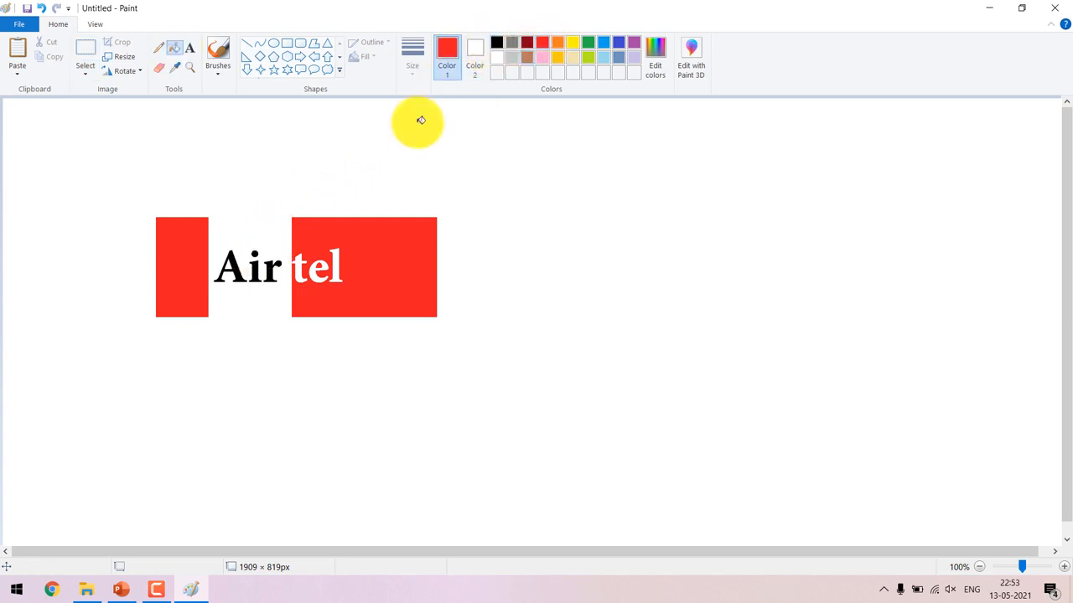
{"action": "left_click", "coordinate": [255, 253]}
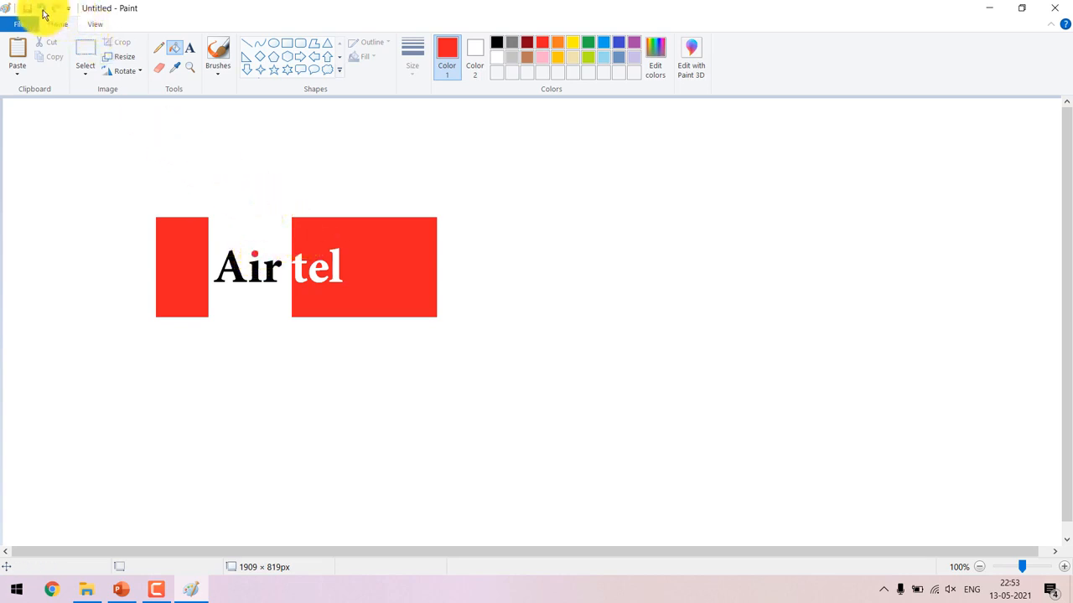
{"action": "left_click", "coordinate": [43, 12]}
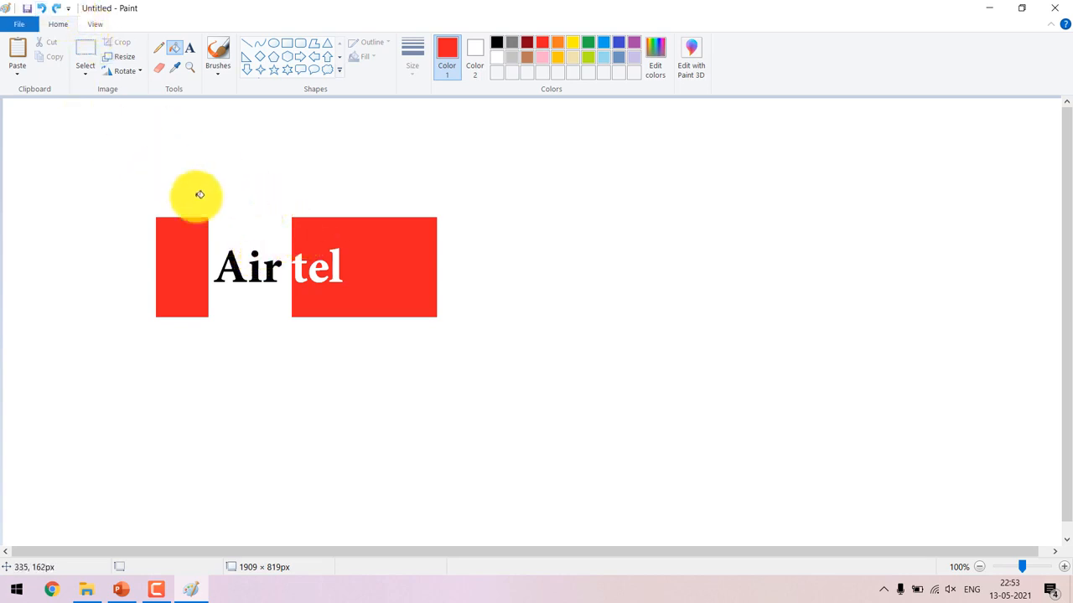
{"action": "left_click", "coordinate": [255, 243]}
{"action": "key", "text": "ctrl+z"}
Fill the dot of the "i" in "Air" with red, working at 300% magnification and returning to 100%.
{"action": "left_click", "coordinate": [191, 72]}
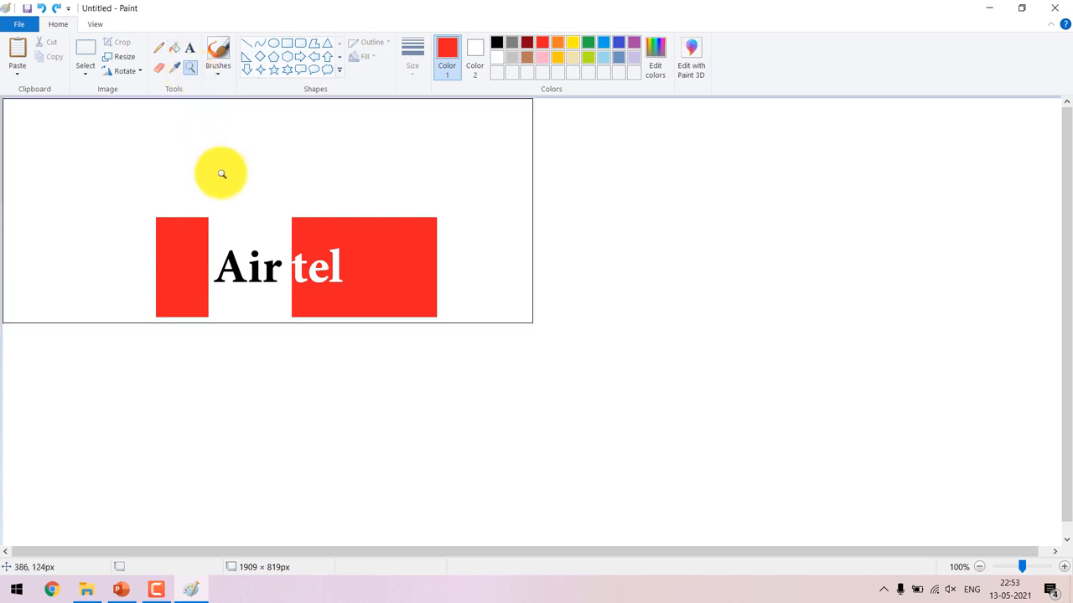
{"action": "left_click", "coordinate": [257, 253]}
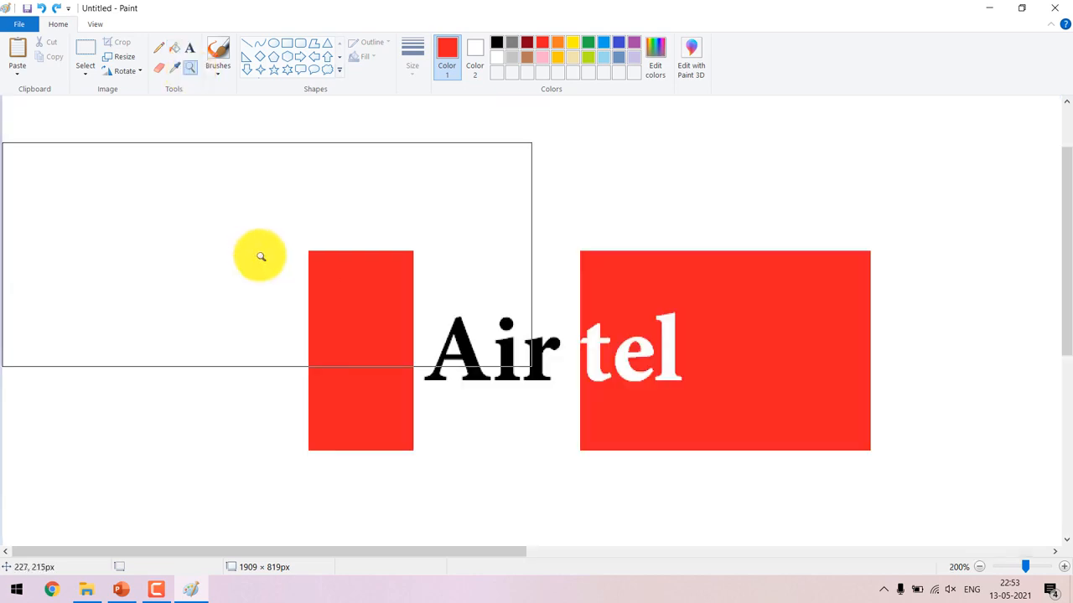
{"action": "left_click", "coordinate": [501, 322]}
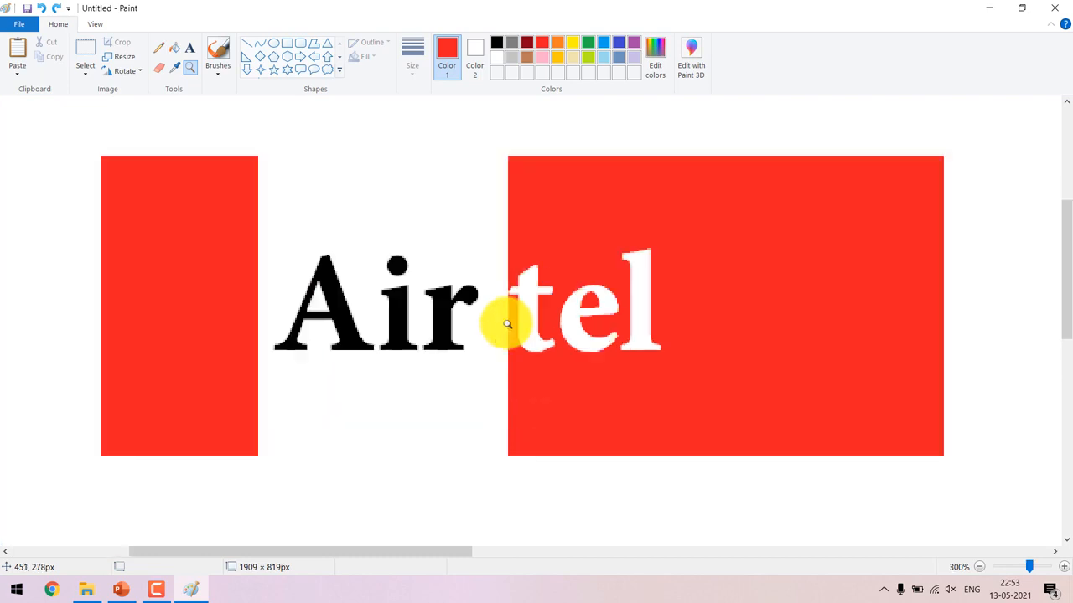
{"action": "left_click", "coordinate": [175, 49]}
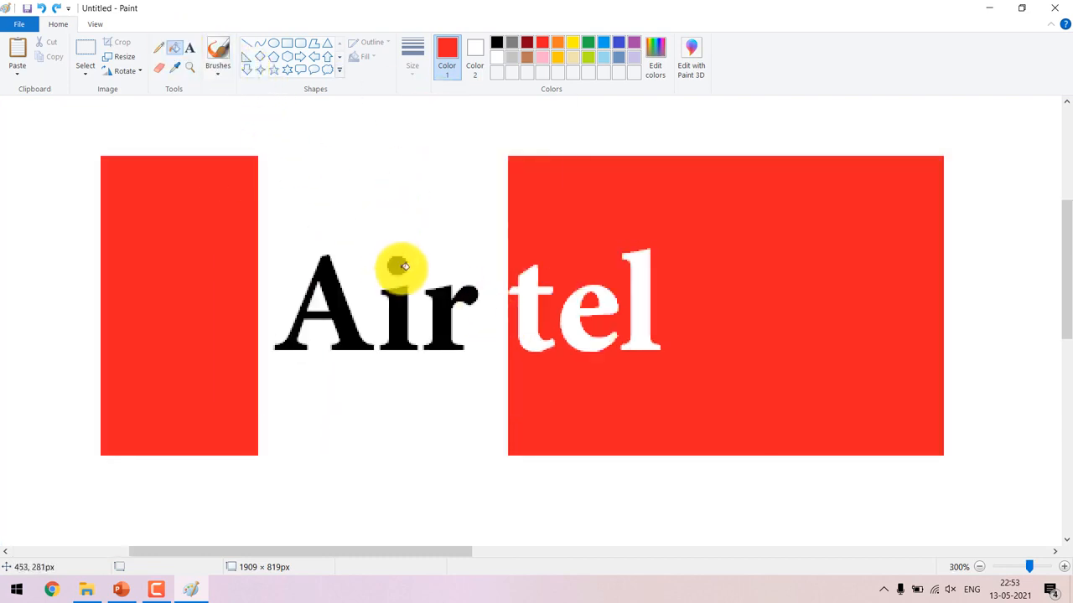
{"action": "left_click", "coordinate": [400, 262]}
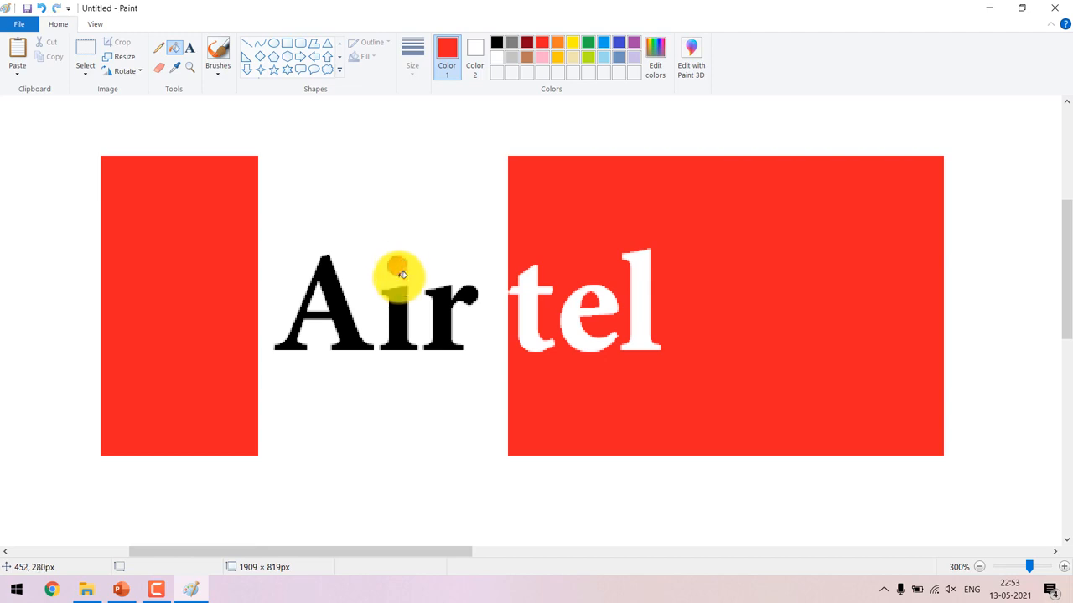
{"action": "left_click", "coordinate": [979, 567]}
{"action": "left_click", "coordinate": [979, 567]}
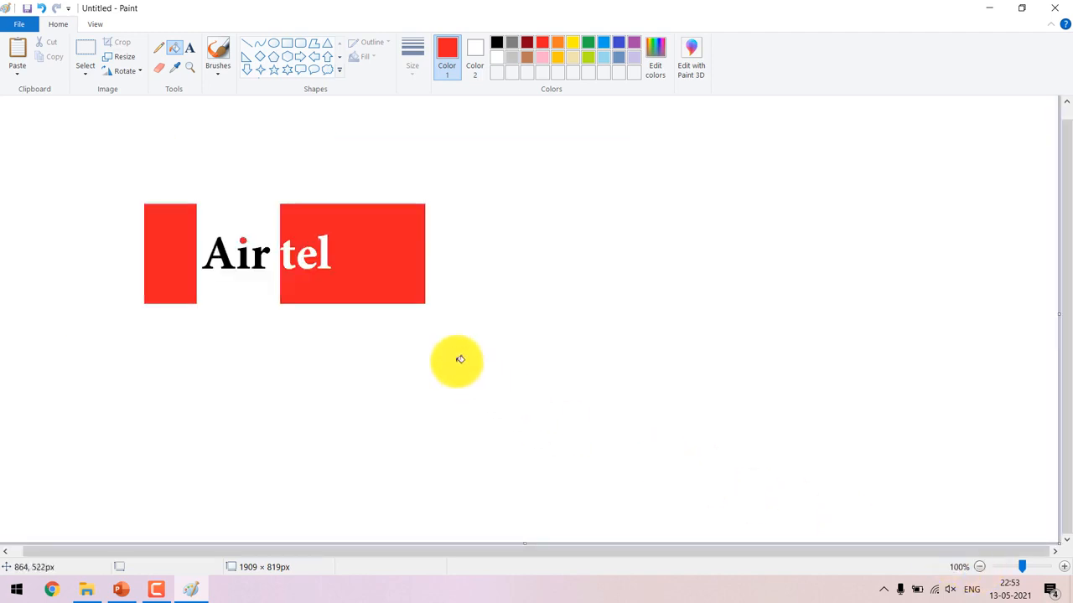
Move the whole logo toward the canvas's upper-left corner and trim a strip off the right red block's outer edge.
{"action": "left_click", "coordinate": [87, 48]}
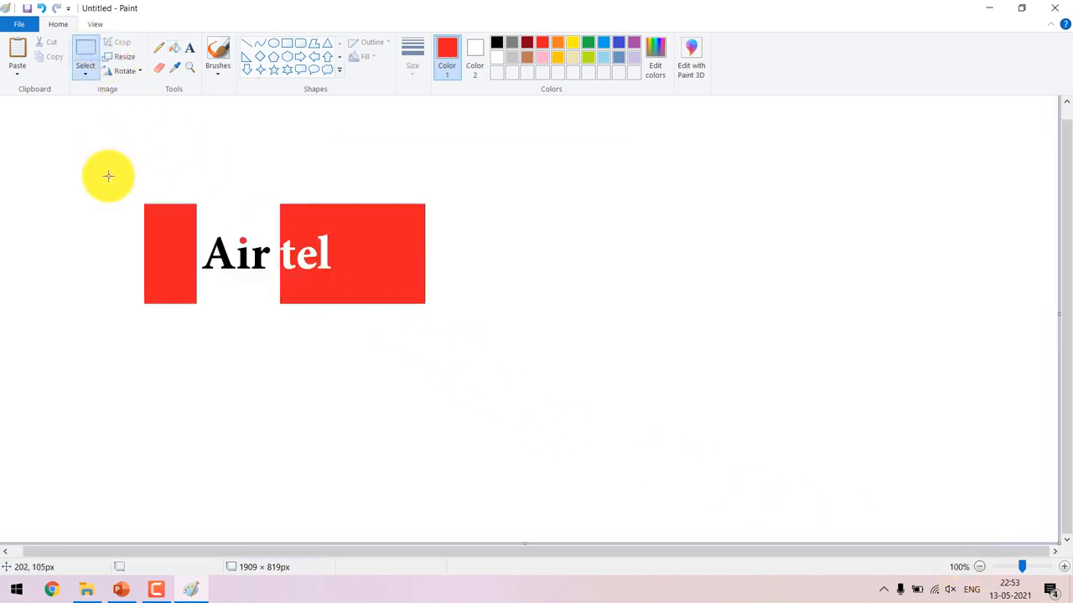
{"action": "left_click_drag", "start_coordinate": [104, 178], "coordinate": [491, 347]}
{"action": "left_click_drag", "start_coordinate": [373, 275], "coordinate": [276, 215]}
{"action": "left_click", "coordinate": [453, 250]}
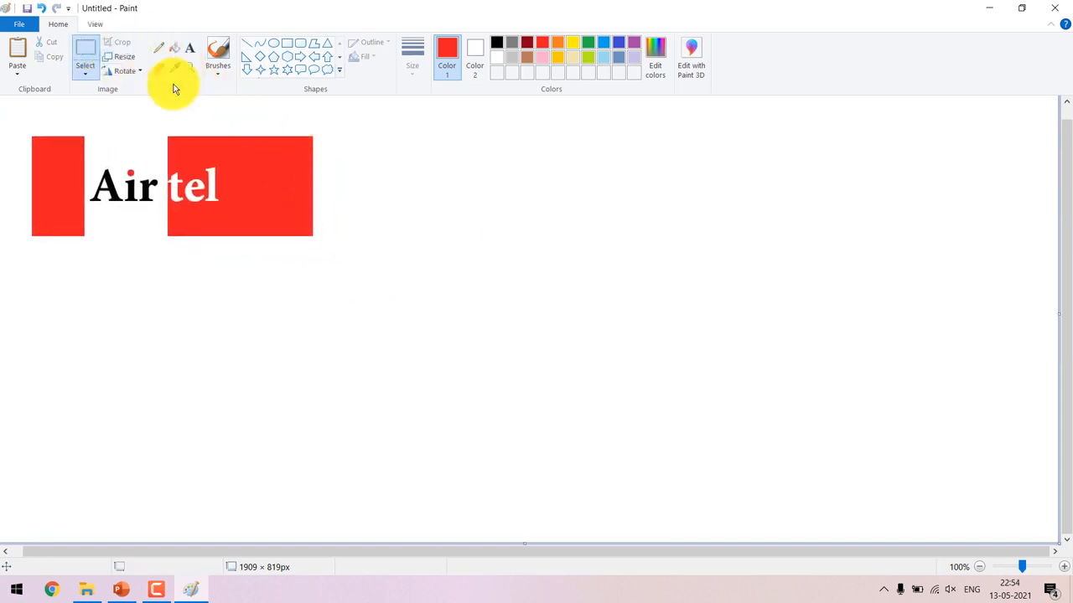
{"action": "left_click_drag", "start_coordinate": [332, 123], "coordinate": [285, 266]}
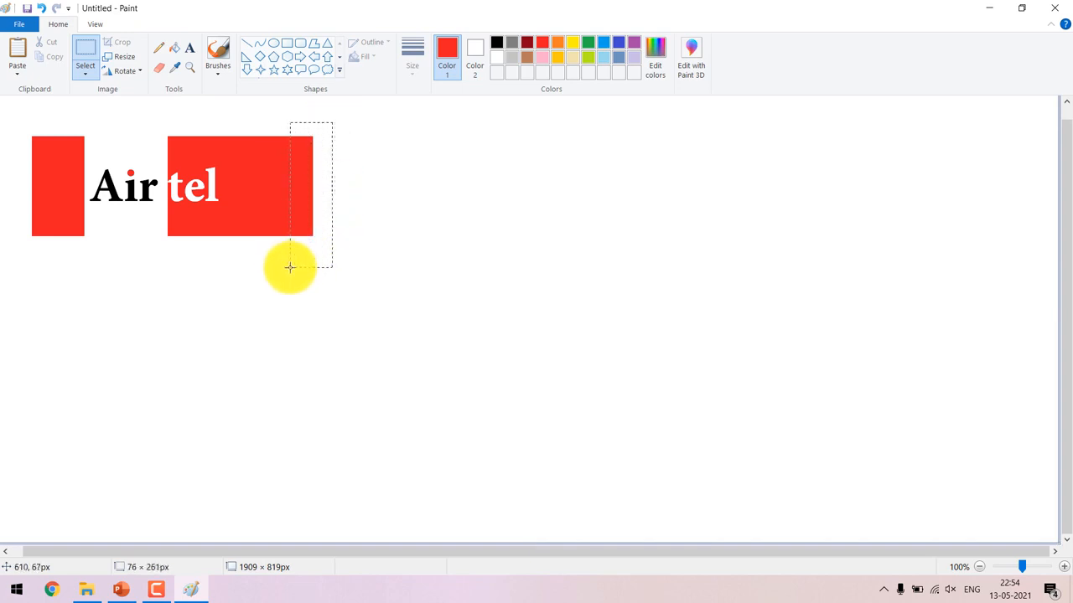
{"action": "key", "text": "Delete"}
Add a red letter "A" as text on the empty canvas to the lower right of the logo.
{"action": "left_click", "coordinate": [189, 47]}
{"action": "left_click", "coordinate": [416, 273]}
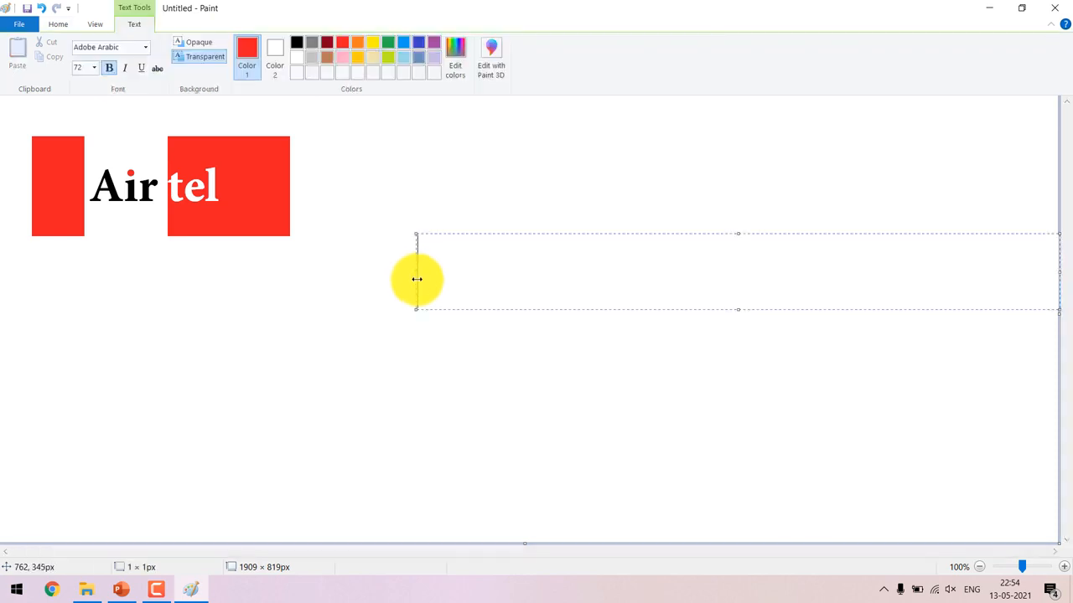
{"action": "type", "text": "A"}
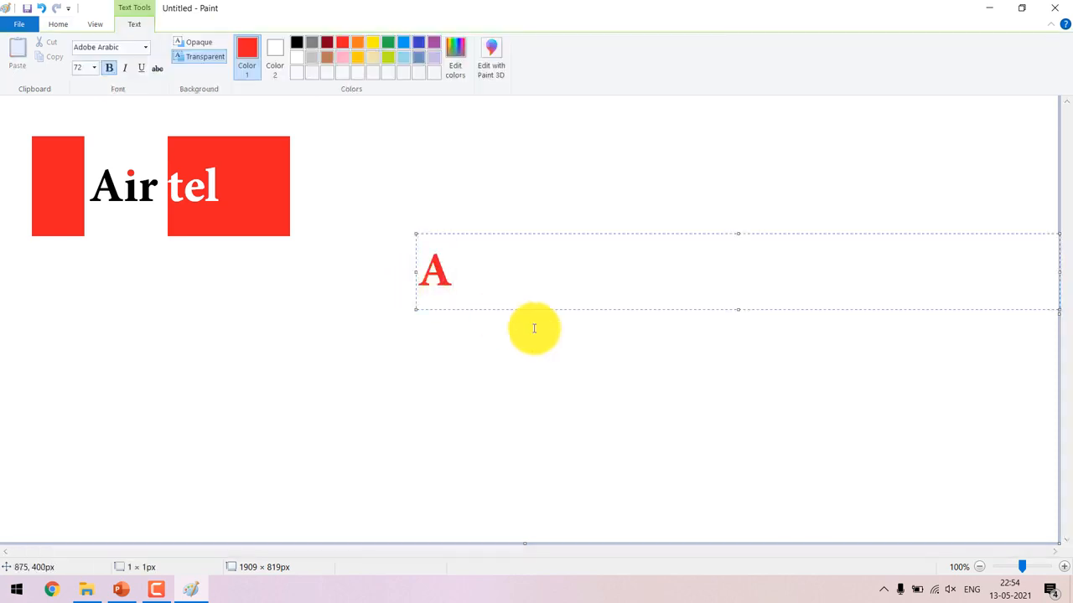
{"action": "left_click", "coordinate": [502, 396]}
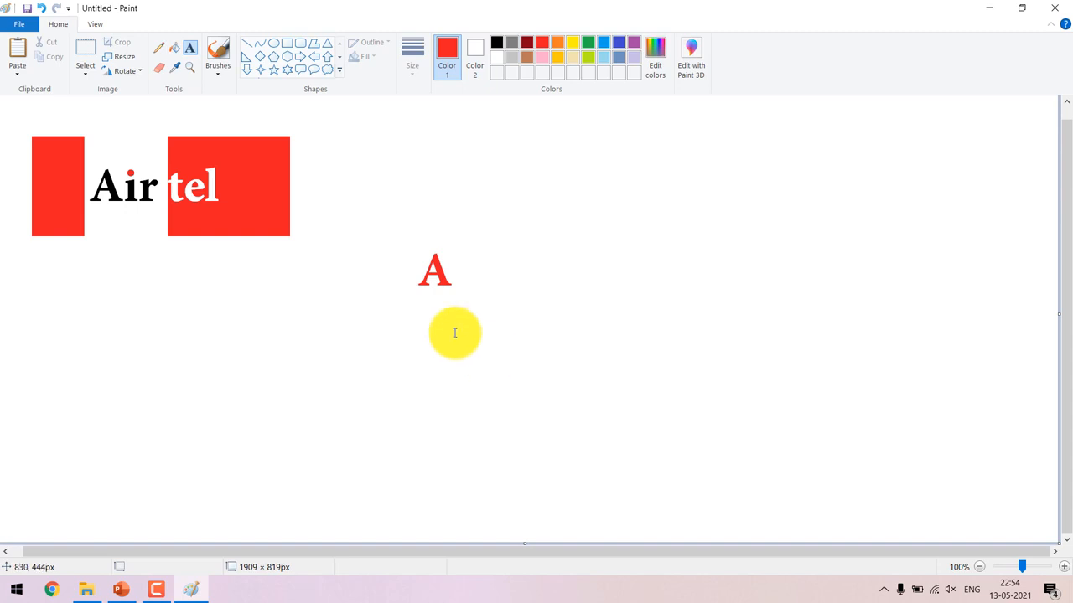
Draw a thin black pencil line across the red "A" and fill the part above the line with green.
{"action": "left_click", "coordinate": [158, 49]}
{"action": "left_click", "coordinate": [496, 46]}
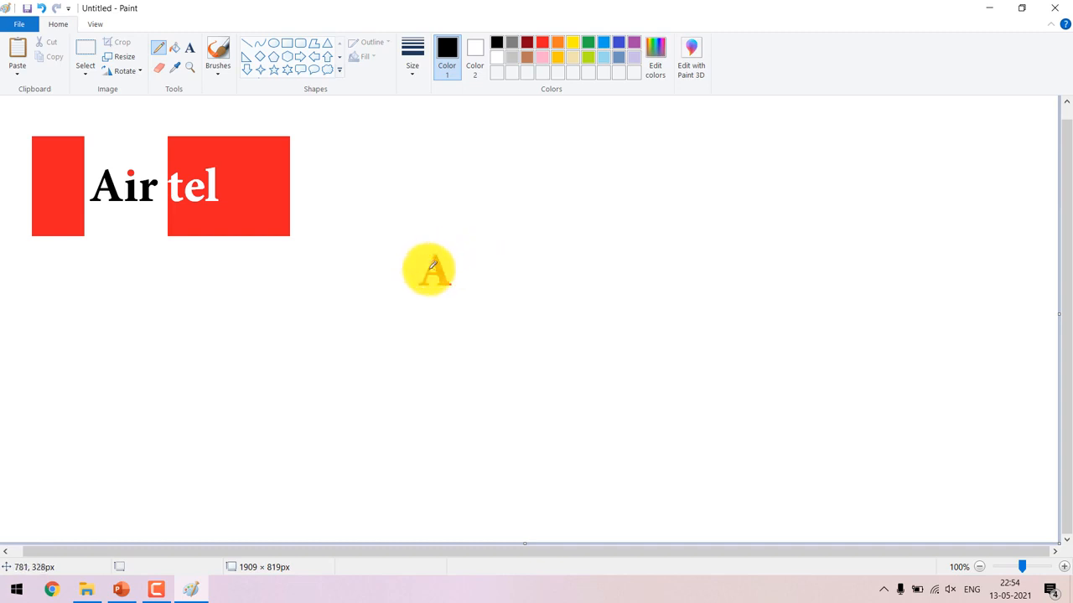
{"action": "left_click", "coordinate": [175, 49]}
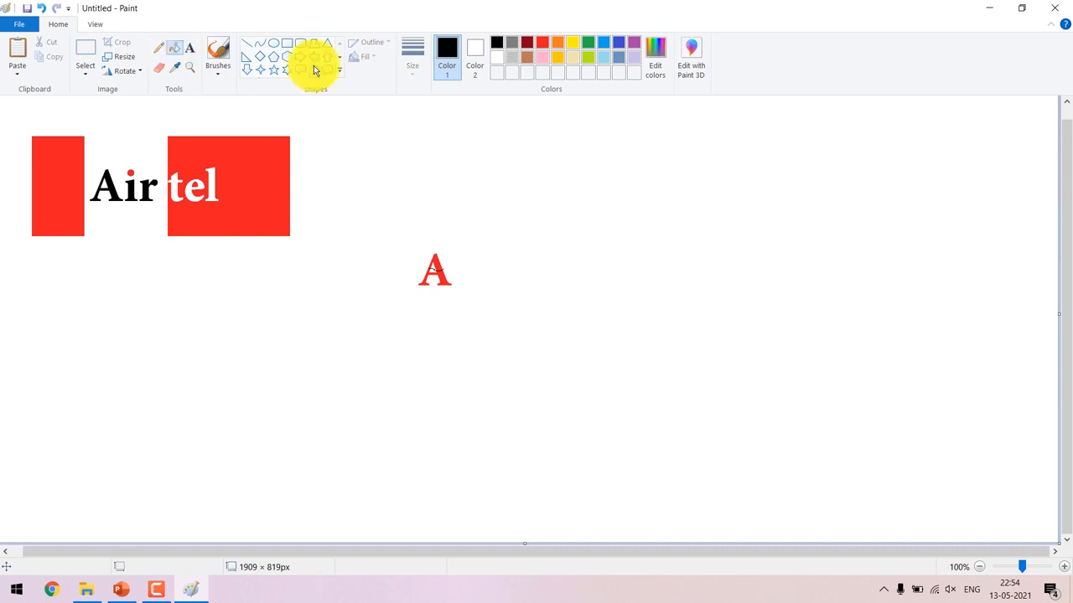
{"action": "left_click", "coordinate": [587, 46]}
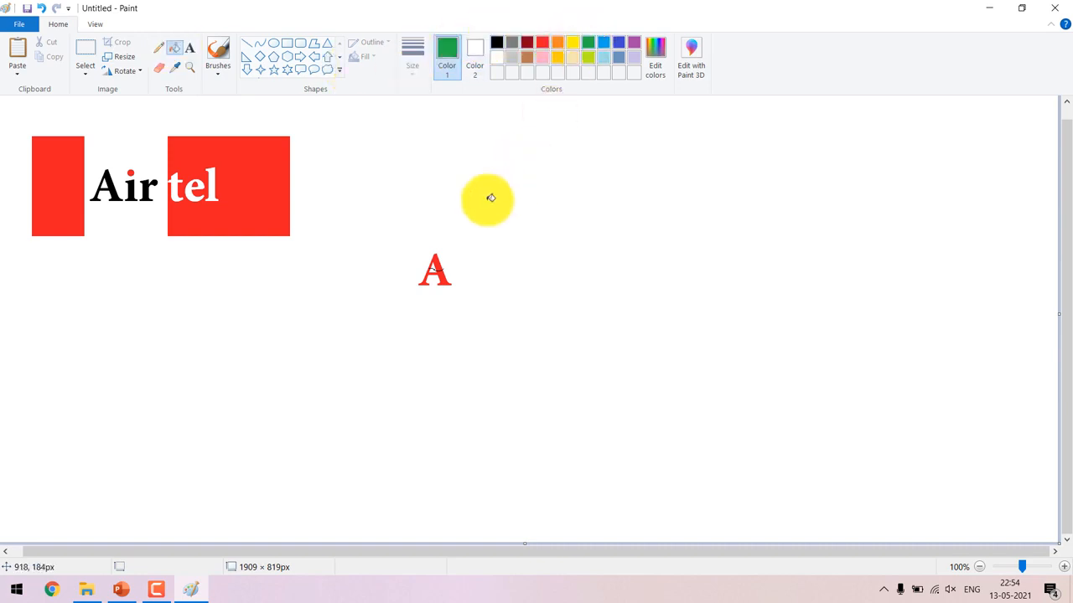
{"action": "left_click", "coordinate": [441, 264]}
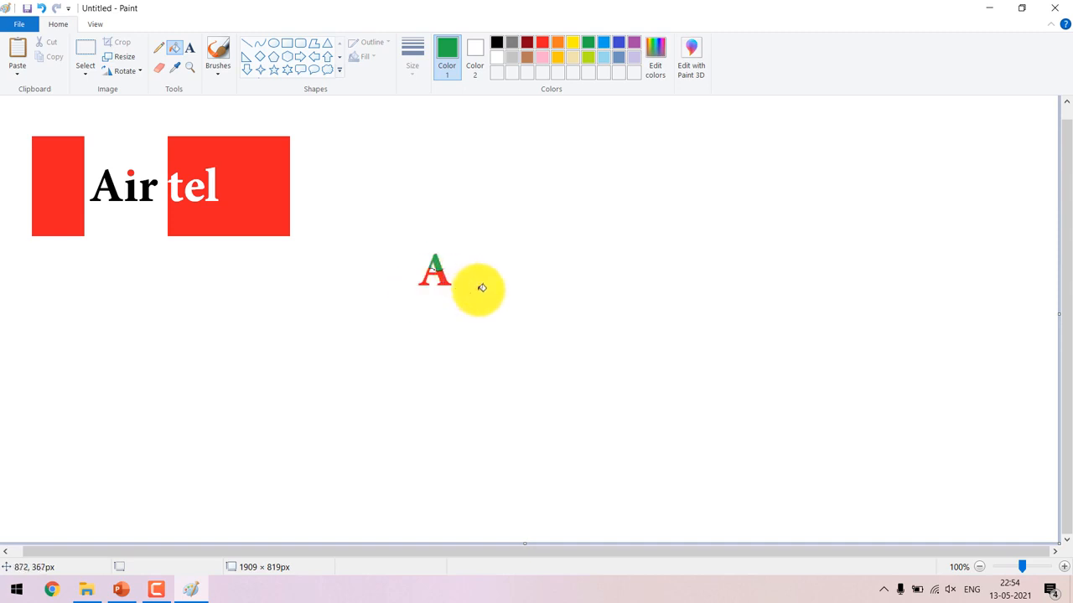
Select the two-colored letter "A" and delete it from the canvas.
{"action": "left_click", "coordinate": [88, 48]}
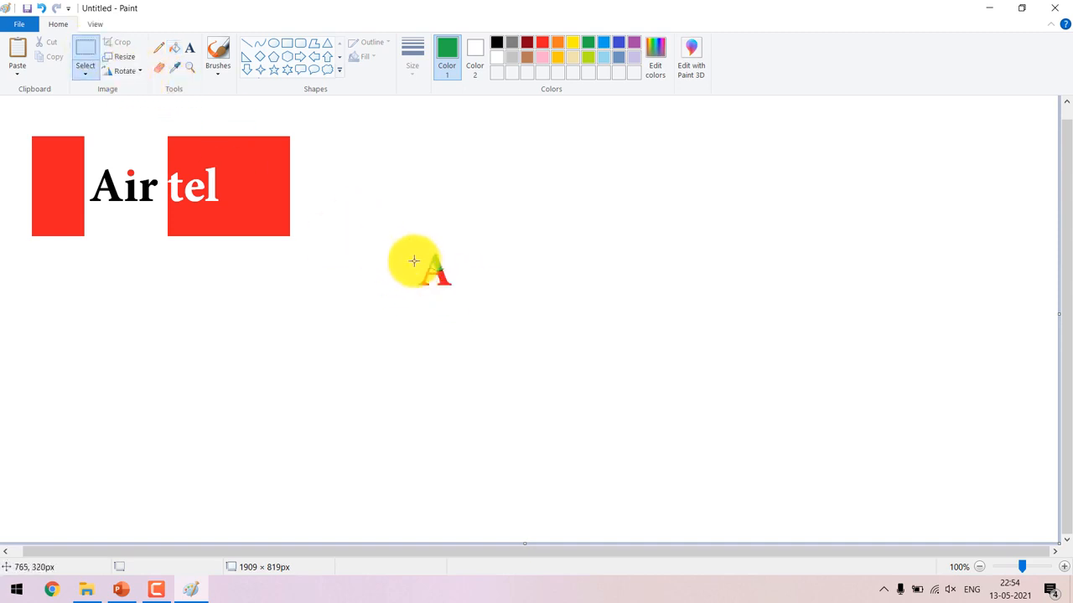
{"action": "left_click_drag", "start_coordinate": [397, 244], "coordinate": [479, 306]}
{"action": "key", "text": "Delete"}
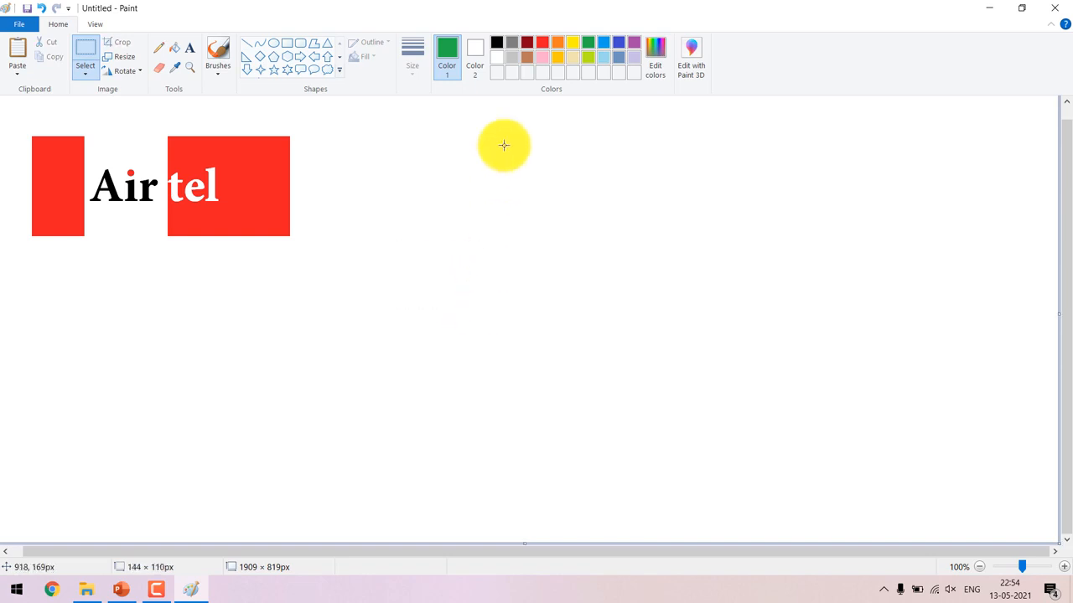
Add the word "Hello" in red text on the empty canvas to the lower right of the logo.
{"action": "left_click", "coordinate": [189, 50]}
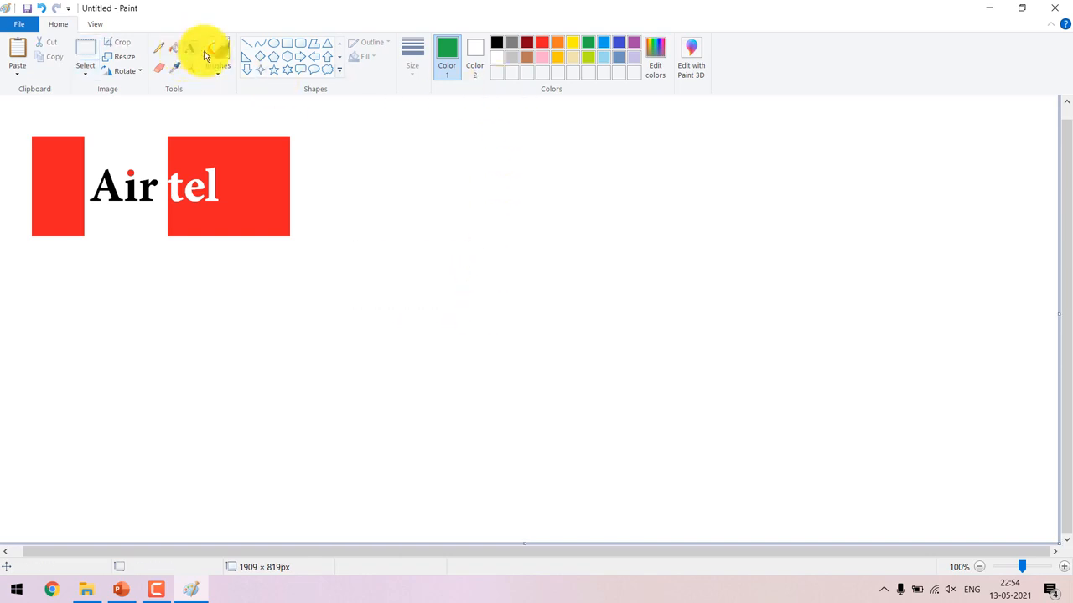
{"action": "left_click", "coordinate": [542, 42]}
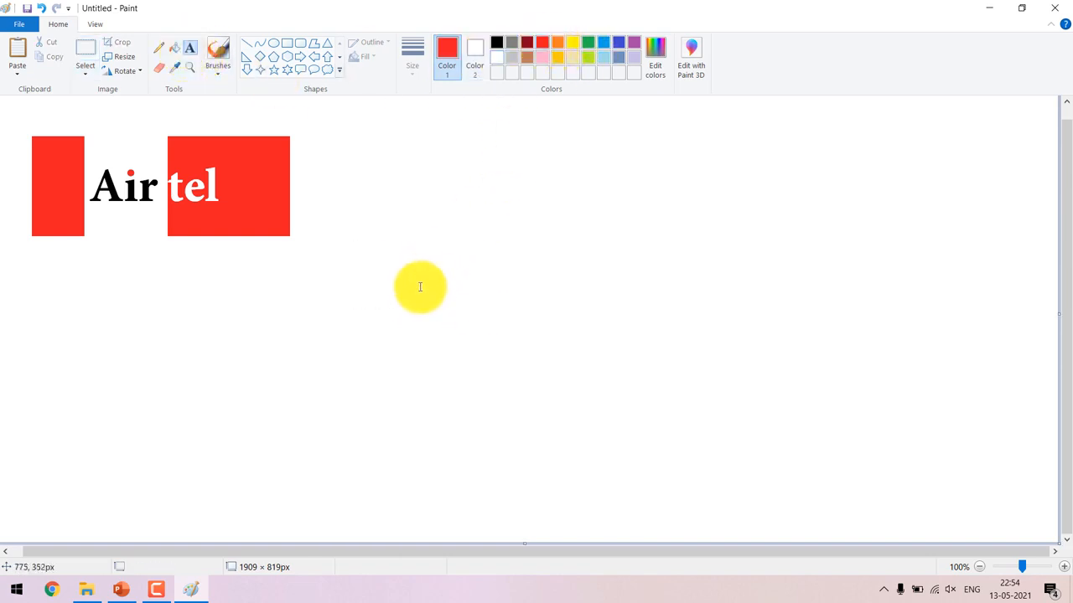
{"action": "left_click", "coordinate": [419, 291]}
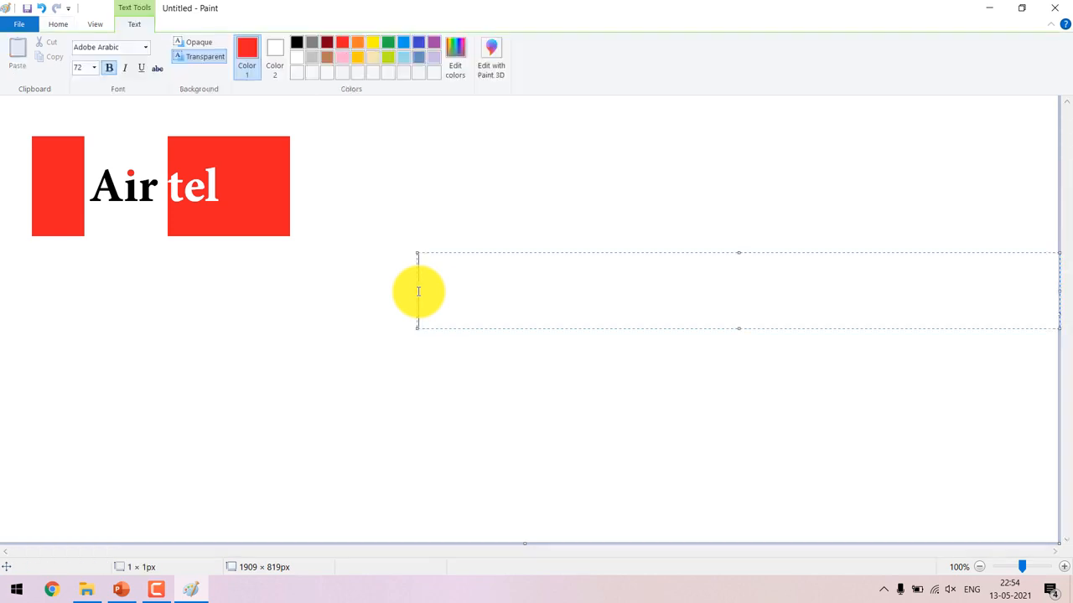
{"action": "type", "text": "Hello"}
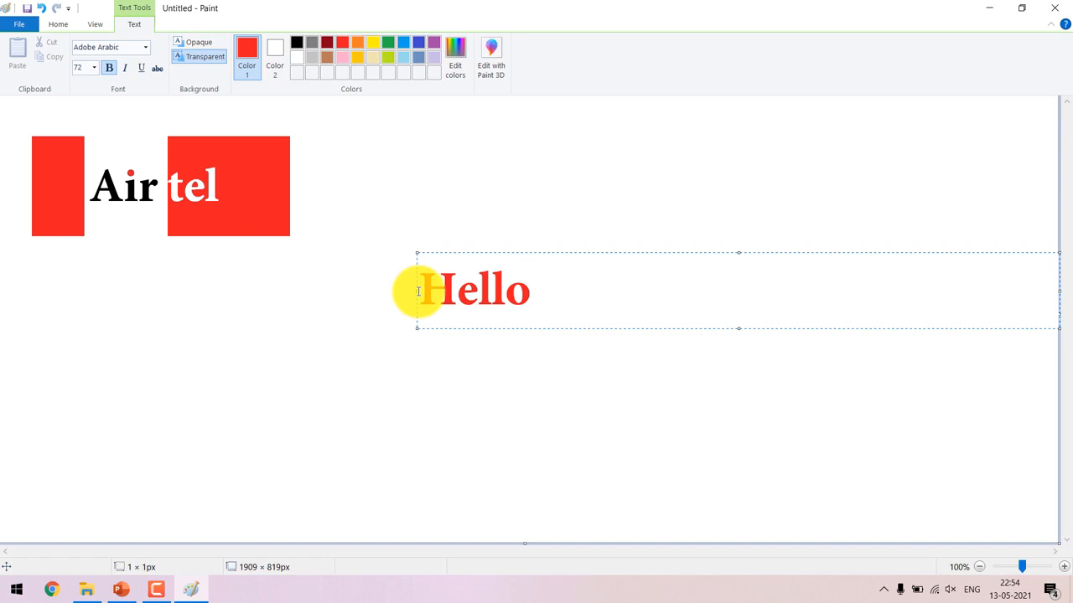
{"action": "left_click", "coordinate": [477, 371]}
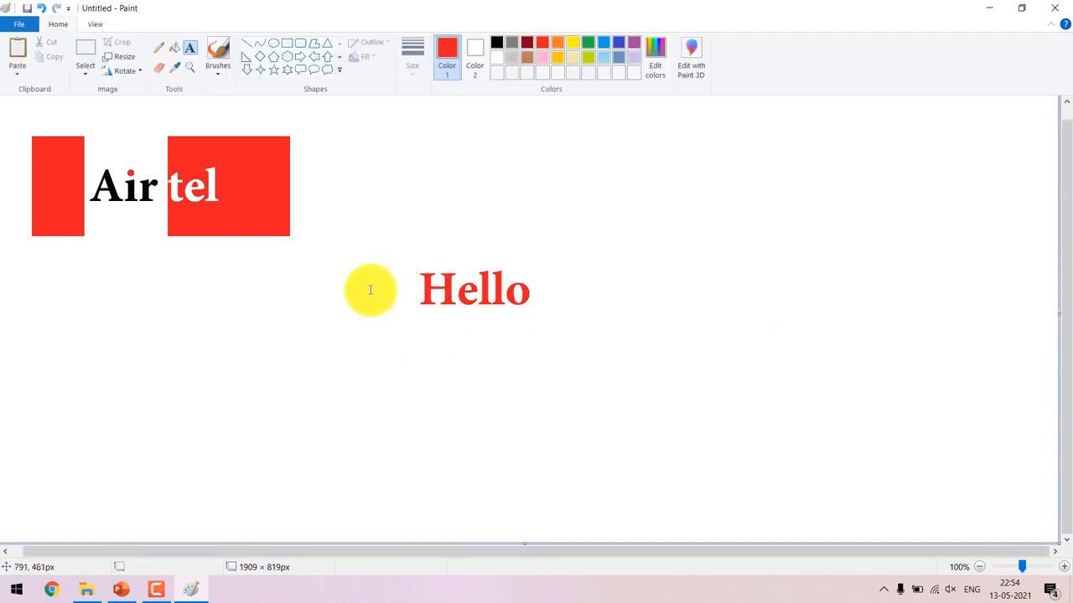
Copy the red "Hello" and paste two copies, placing one above the other on the right side of the canvas.
{"action": "left_click", "coordinate": [85, 47]}
{"action": "left_click_drag", "start_coordinate": [389, 258], "coordinate": [562, 335]}
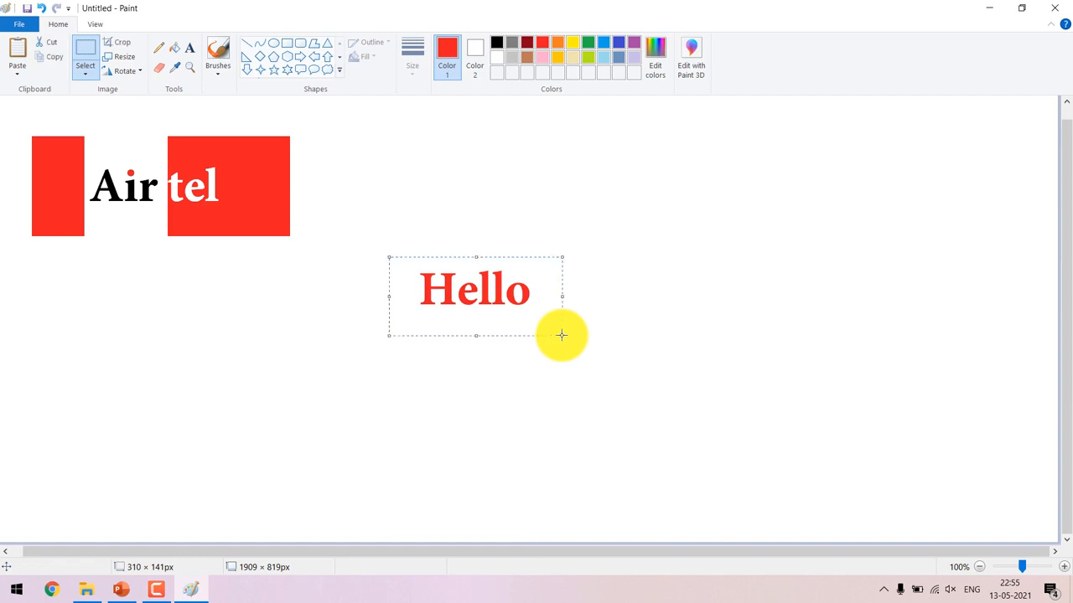
{"action": "left_click", "coordinate": [50, 57]}
{"action": "left_click", "coordinate": [17, 51]}
{"action": "left_click_drag", "start_coordinate": [78, 125], "coordinate": [738, 226]}
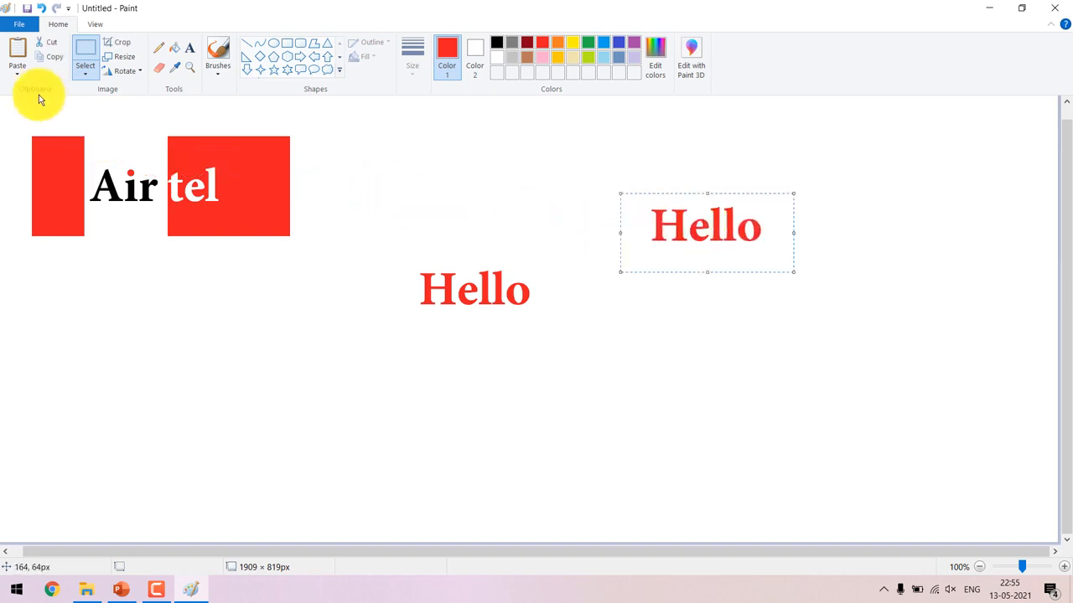
{"action": "left_click", "coordinate": [17, 50]}
{"action": "left_click_drag", "start_coordinate": [108, 125], "coordinate": [760, 353]}
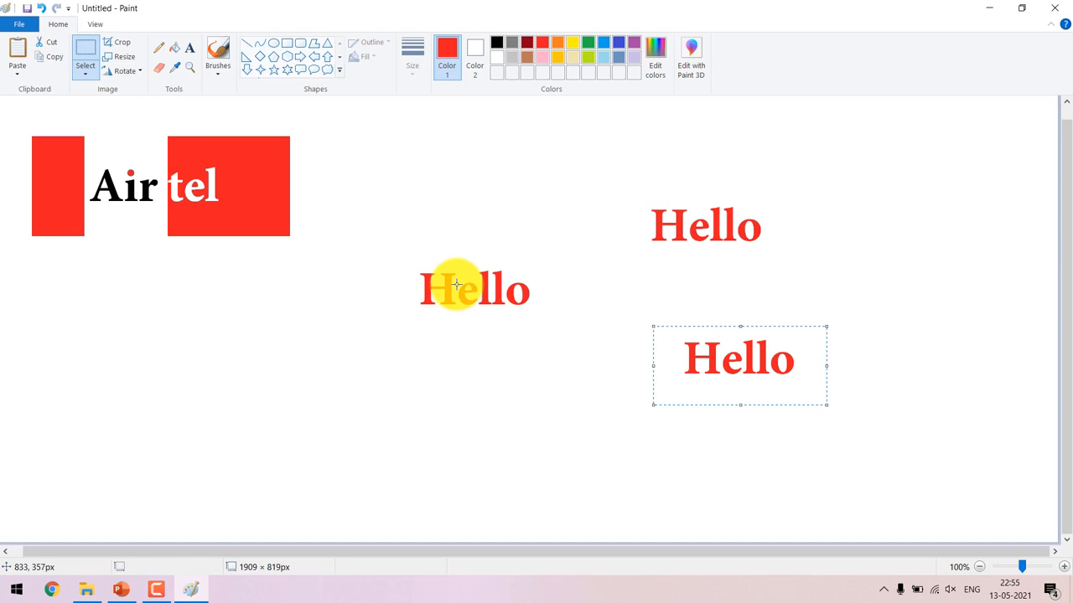
Fill every letter of the upper "Hello" copy with green.
{"action": "left_click", "coordinate": [186, 49]}
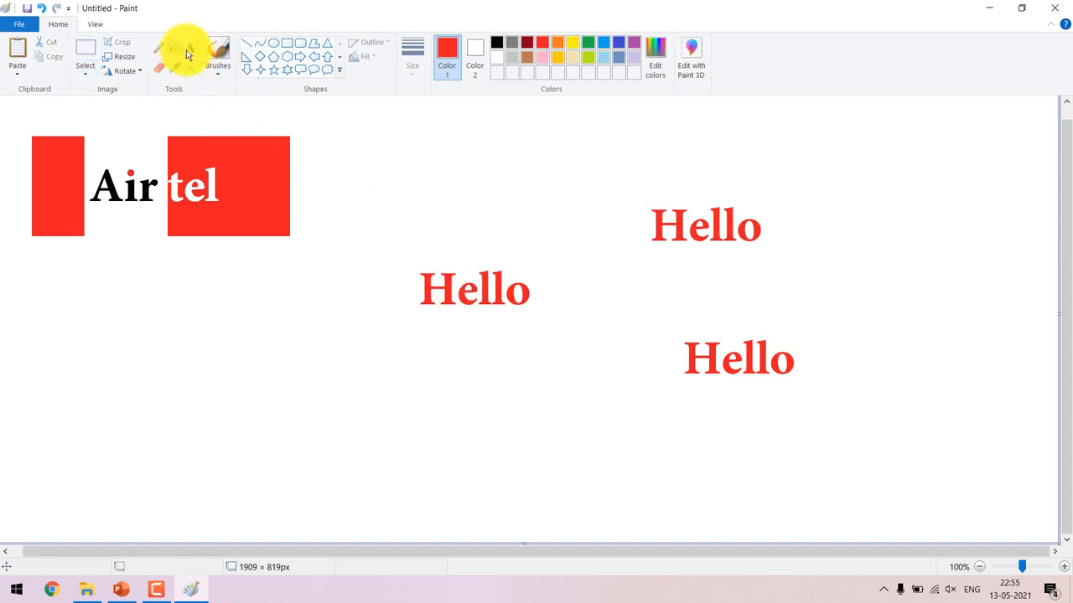
{"action": "left_click", "coordinate": [587, 42]}
{"action": "left_click", "coordinate": [661, 225]}
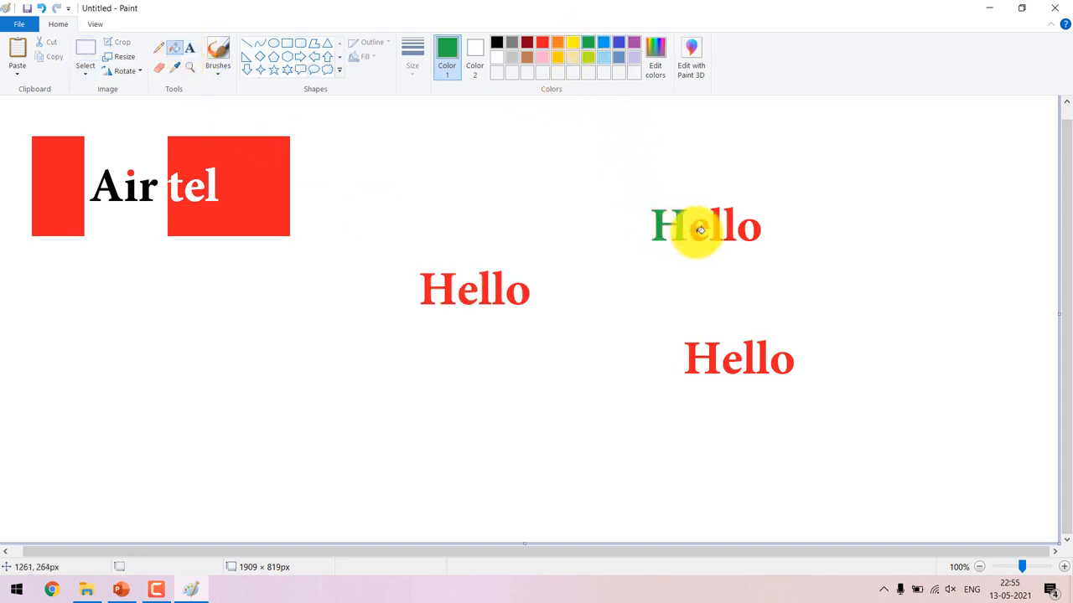
{"action": "left_click", "coordinate": [697, 230]}
{"action": "left_click", "coordinate": [718, 224]}
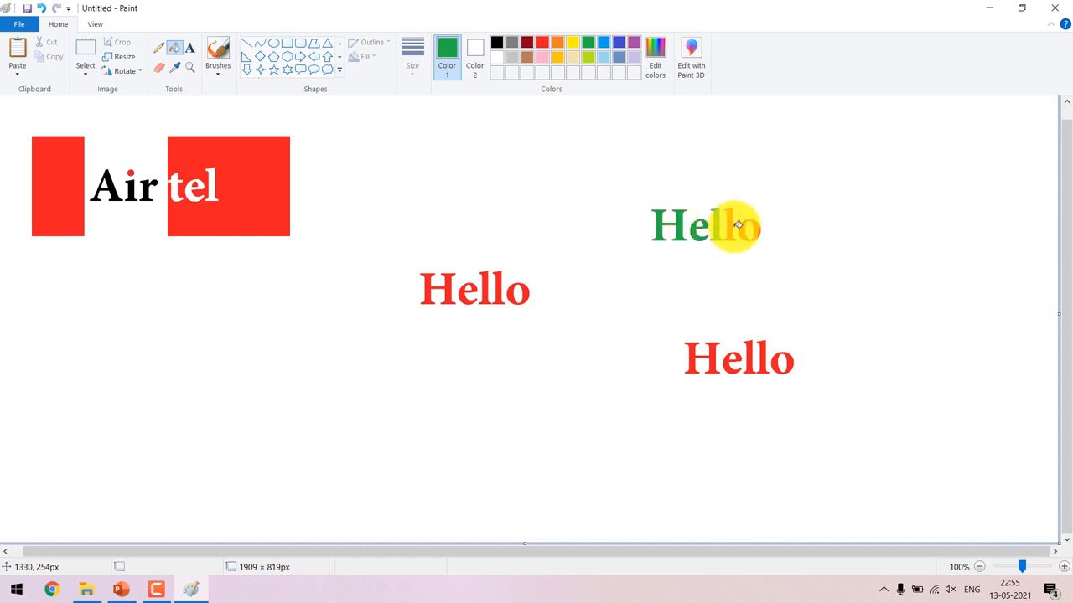
{"action": "left_click", "coordinate": [732, 227]}
{"action": "left_click", "coordinate": [746, 231]}
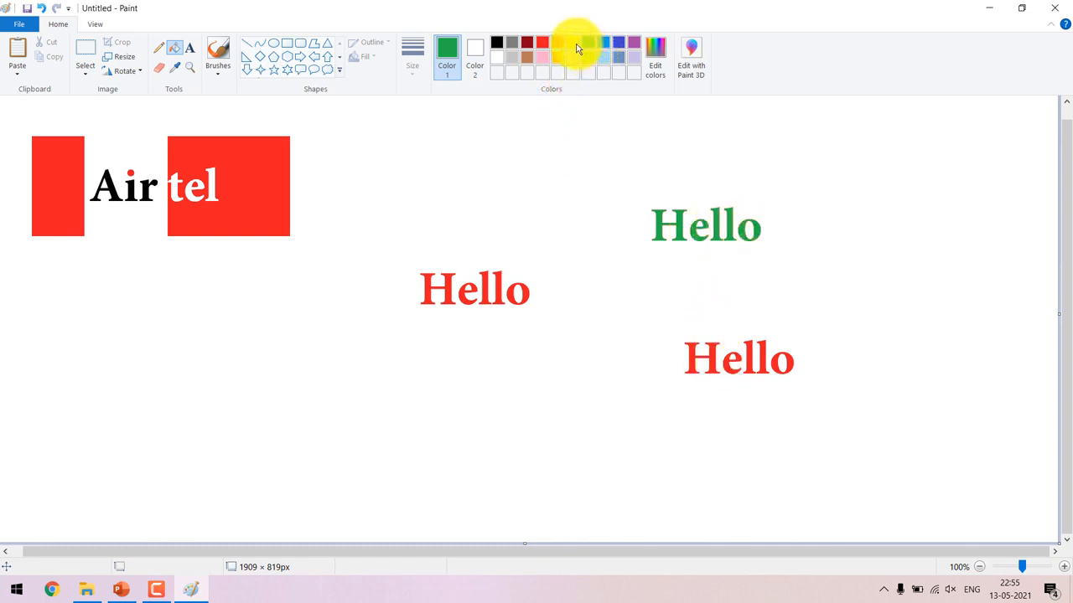
Fill every letter of the lower "Hello" copy with indigo blue.
{"action": "left_click", "coordinate": [618, 43]}
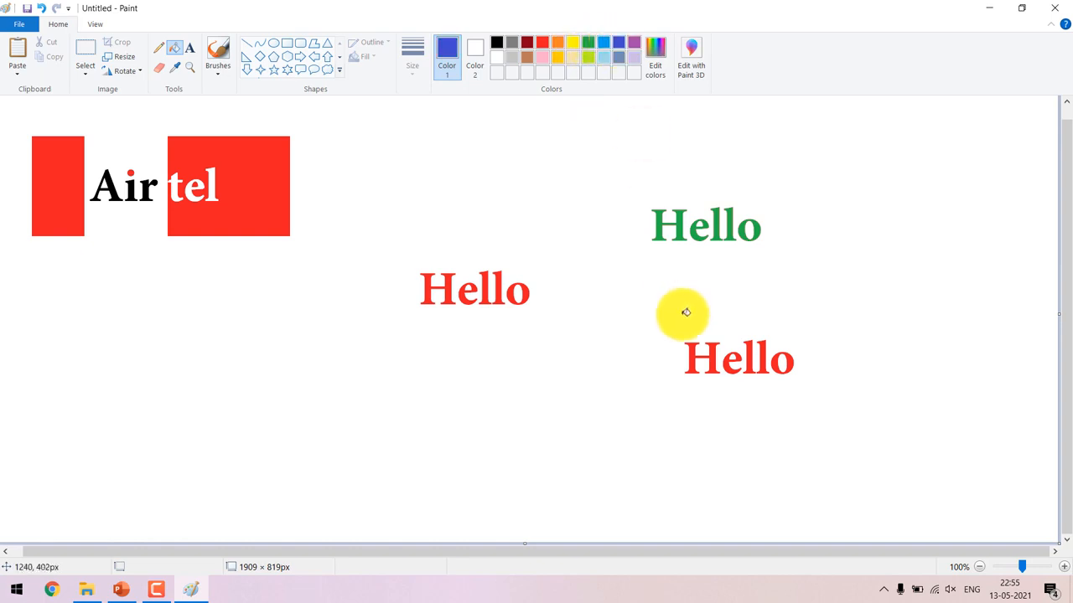
{"action": "left_click", "coordinate": [730, 368]}
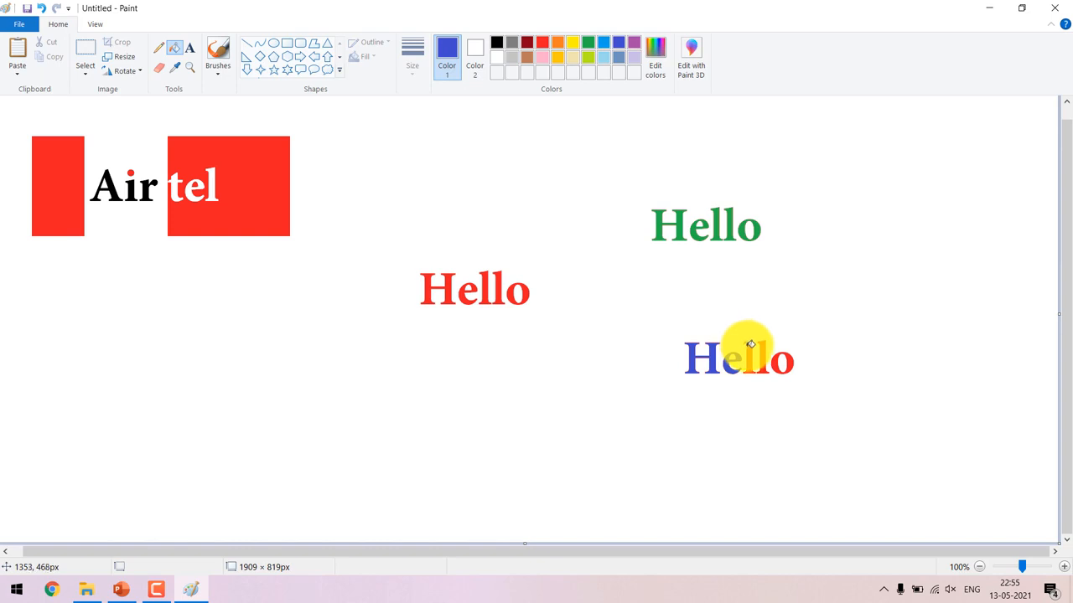
{"action": "left_click", "coordinate": [747, 350]}
{"action": "left_click", "coordinate": [760, 354]}
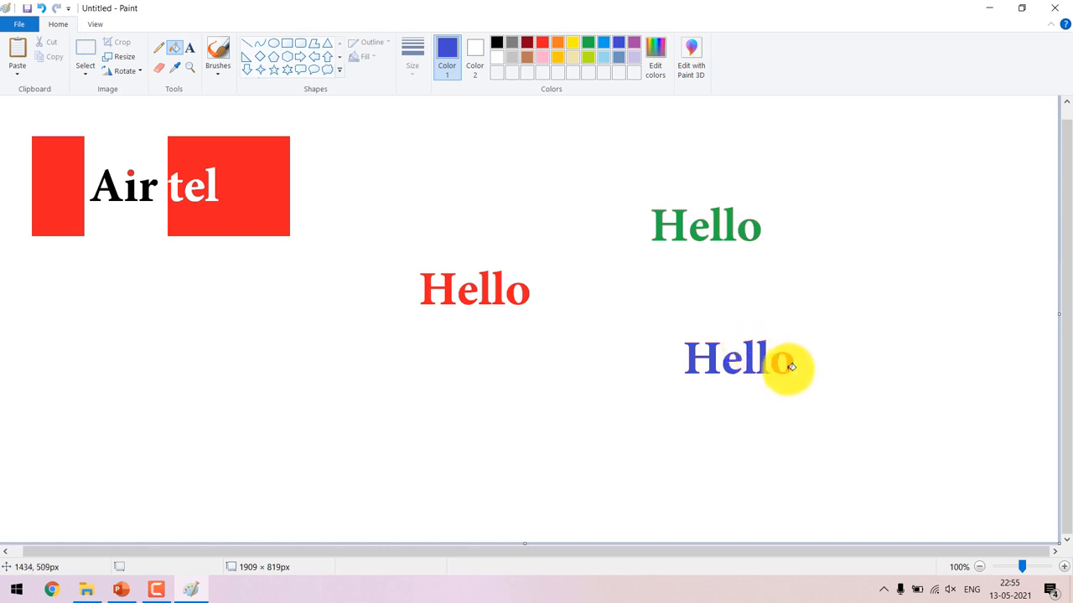
{"action": "left_click", "coordinate": [790, 367]}
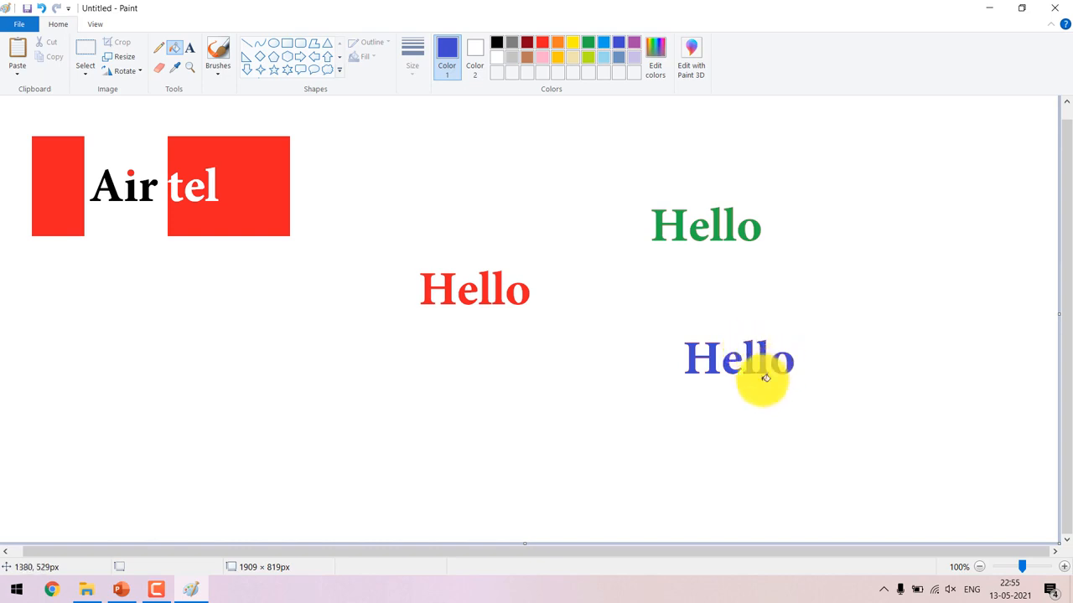
Select the upper part of the green "Hello" and move it over the red "Hello".
{"action": "left_click", "coordinate": [91, 52]}
{"action": "left_click_drag", "start_coordinate": [625, 185], "coordinate": [772, 214]}
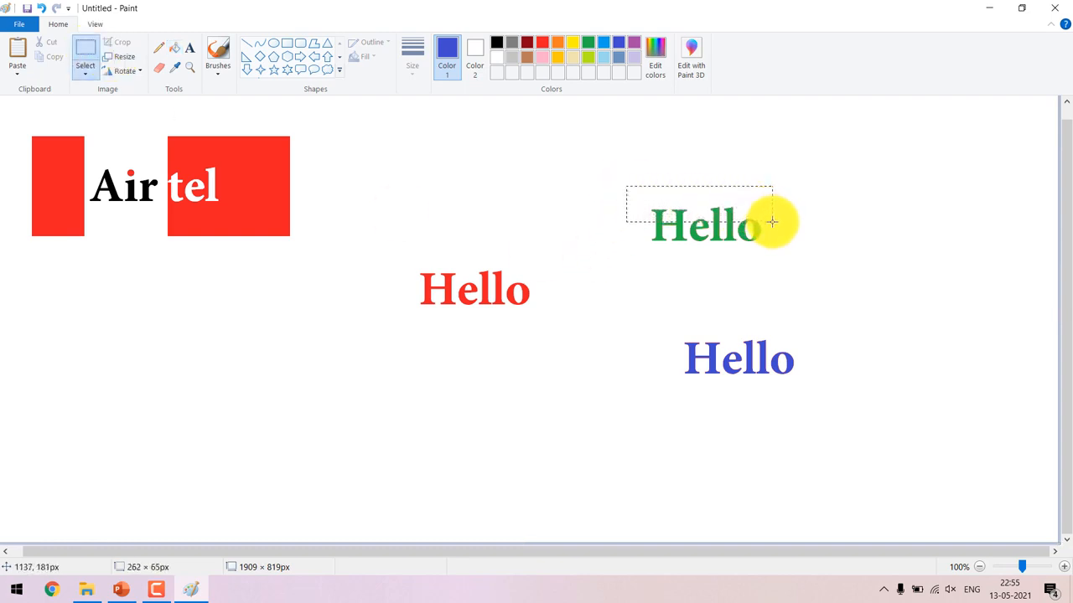
{"action": "left_click_drag", "start_coordinate": [772, 222], "coordinate": [772, 222]}
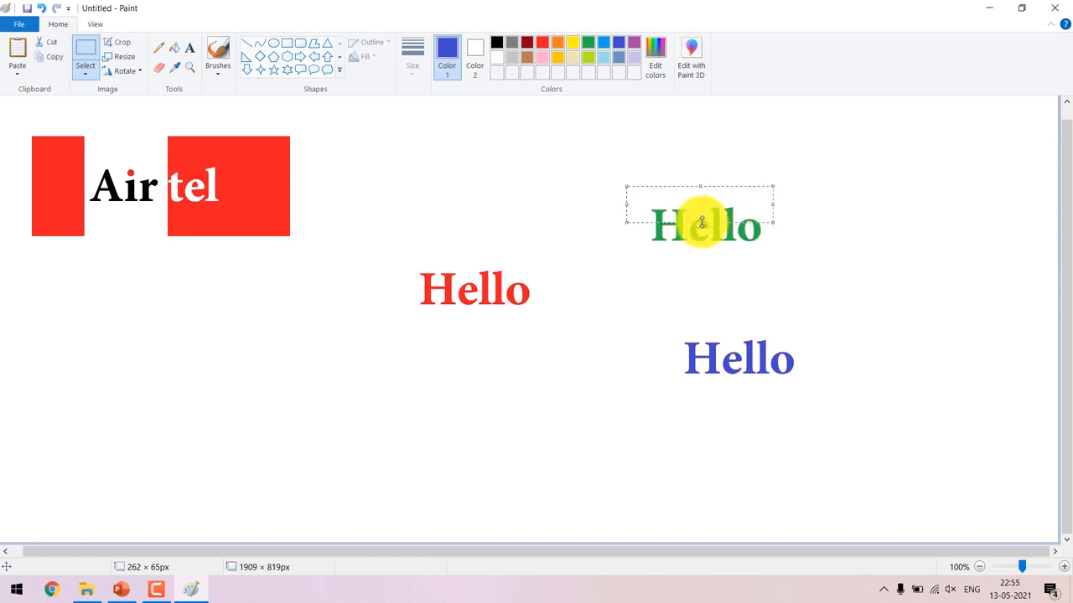
{"action": "left_click_drag", "start_coordinate": [702, 203], "coordinate": [478, 260]}
Turn off transparent selection and try positioning the green piece over the red "Hello".
{"action": "left_click", "coordinate": [89, 81]}
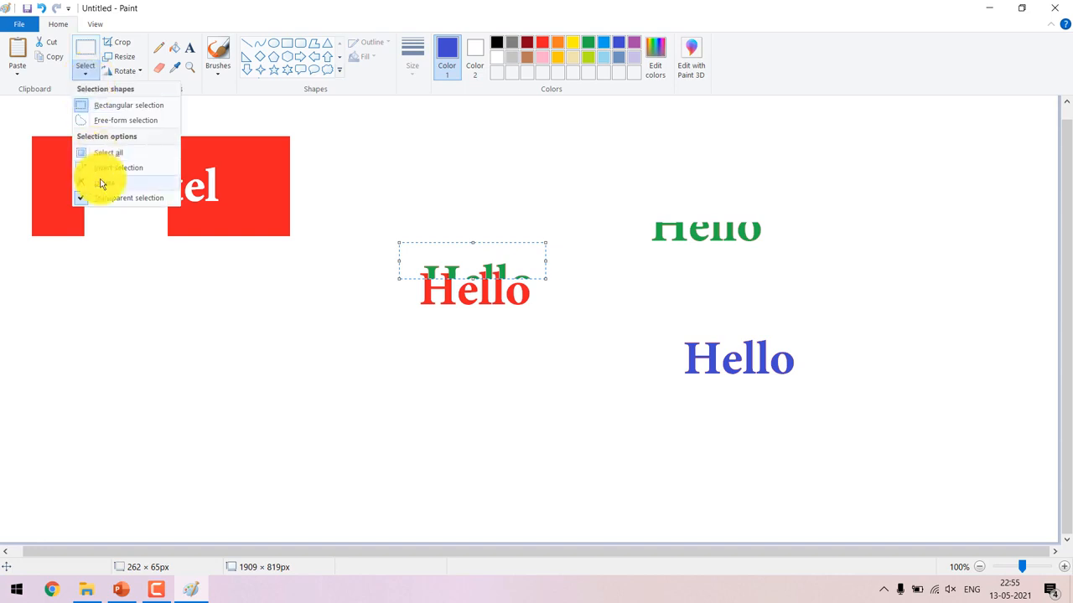
{"action": "left_click", "coordinate": [106, 197]}
{"action": "mouse_move", "coordinate": [468, 265]}
{"action": "left_mouse_down"}
{"action": "mouse_move", "coordinate": [458, 270]}
{"action": "mouse_move", "coordinate": [465, 262]}
{"action": "left_mouse_up"}
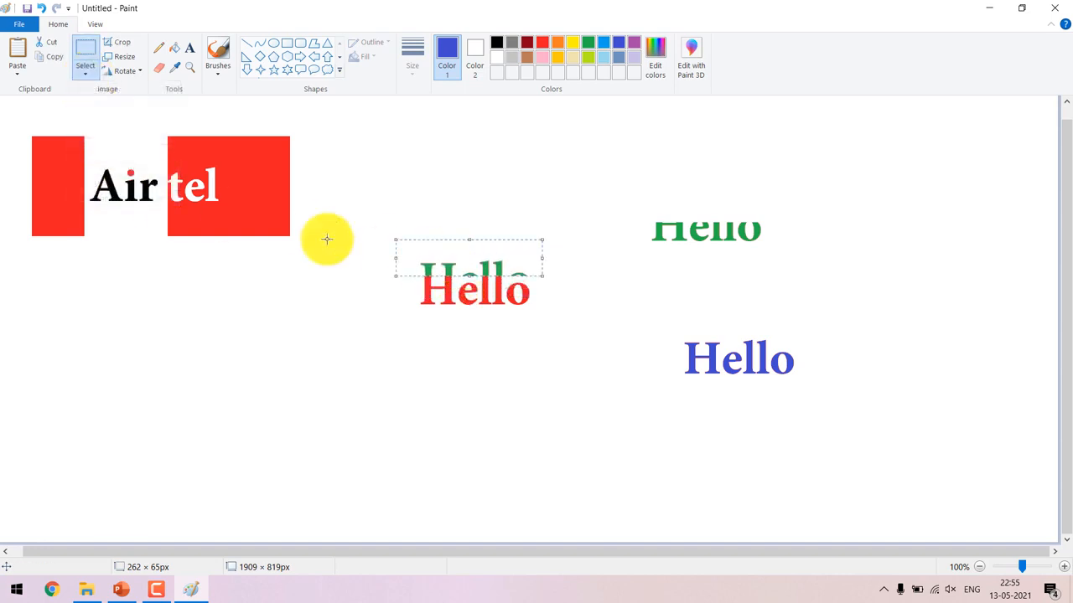
Turn transparent selection back on and align the green piece exactly with the top of the red "Hello".
{"action": "left_click", "coordinate": [85, 73]}
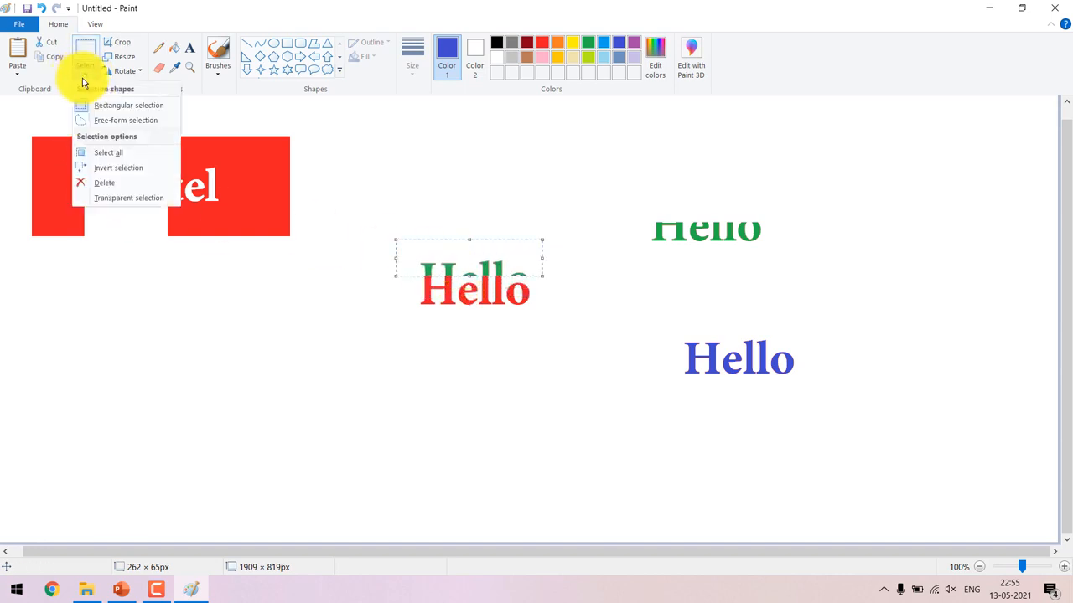
{"action": "left_click", "coordinate": [111, 199]}
{"action": "left_click_drag", "start_coordinate": [437, 263], "coordinate": [437, 270]}
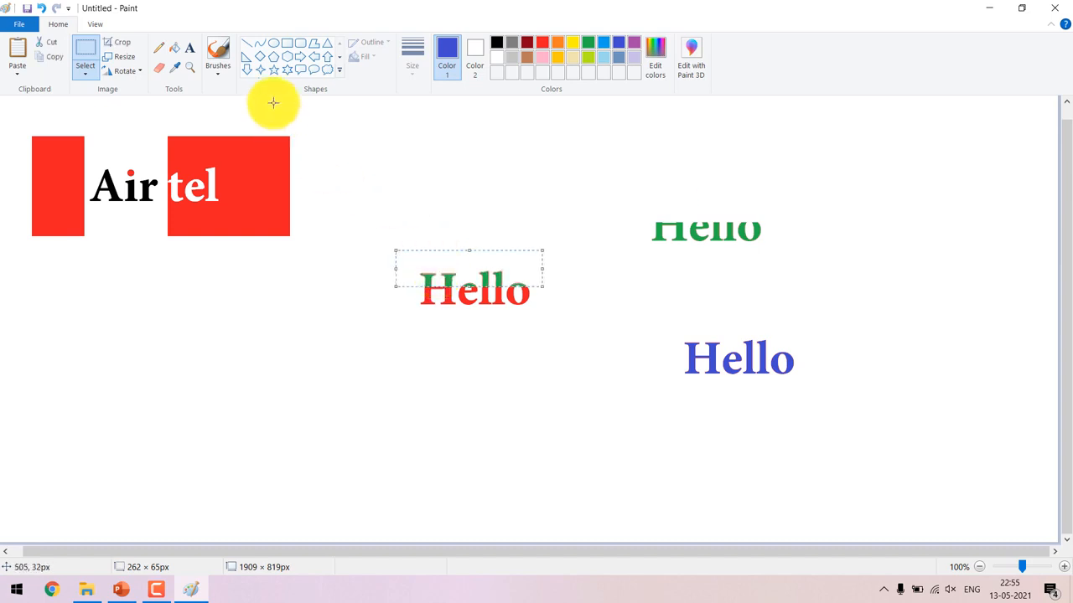
{"action": "key", "text": "Left"}
{"action": "key", "text": "Right"}
{"action": "left_click", "coordinate": [616, 321]}
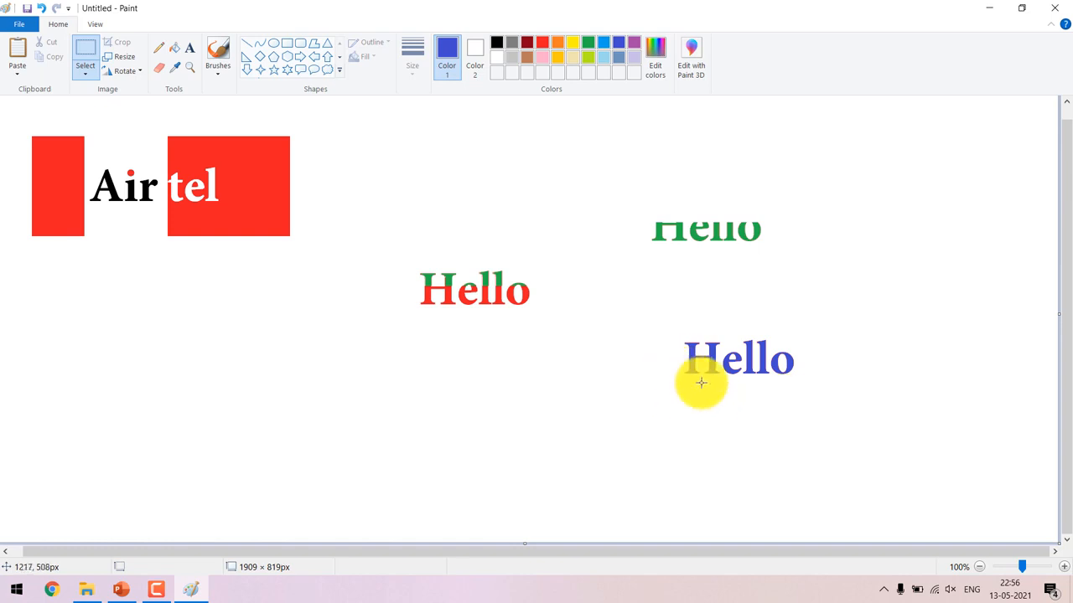
Select the bottom strip of the blue "Hello" and place it over the bottom of the red-and-green "Hello".
{"action": "left_click_drag", "start_coordinate": [802, 381], "coordinate": [661, 367]}
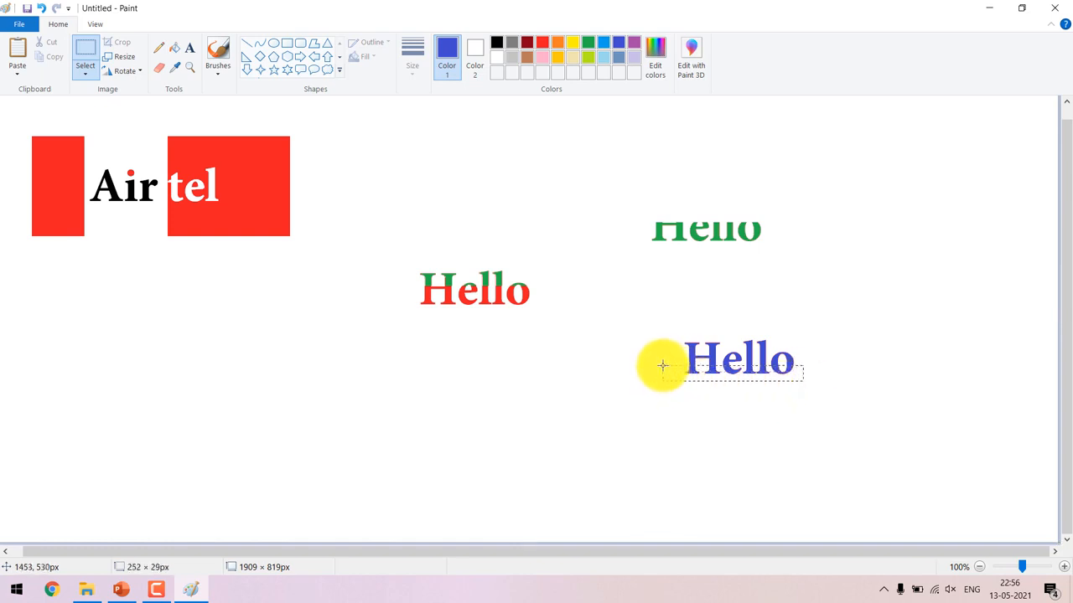
{"action": "left_click_drag", "start_coordinate": [662, 365], "coordinate": [452, 301]}
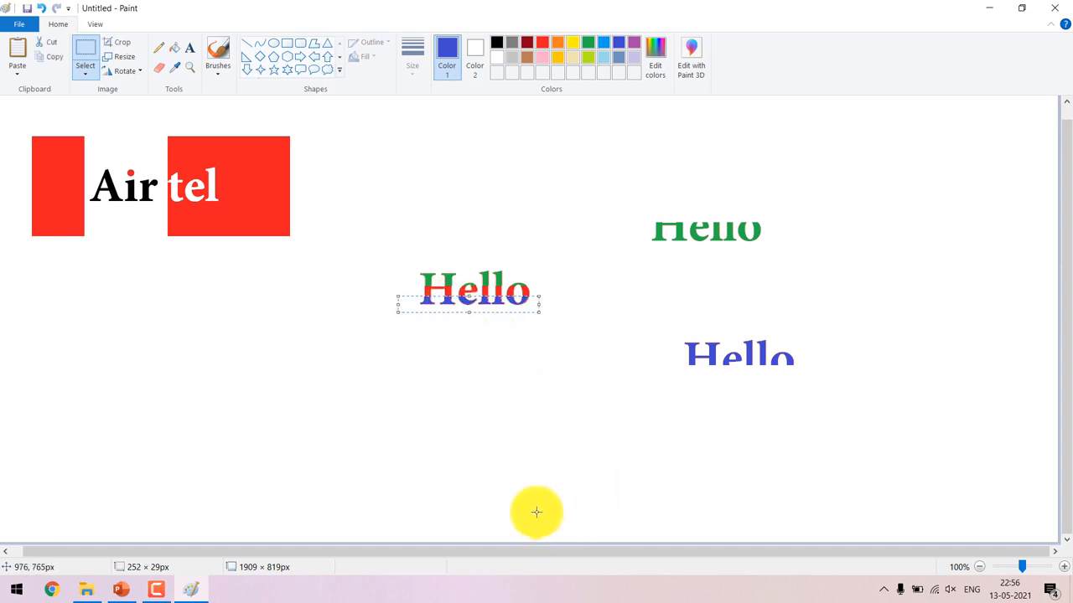
{"action": "left_click", "coordinate": [463, 406]}
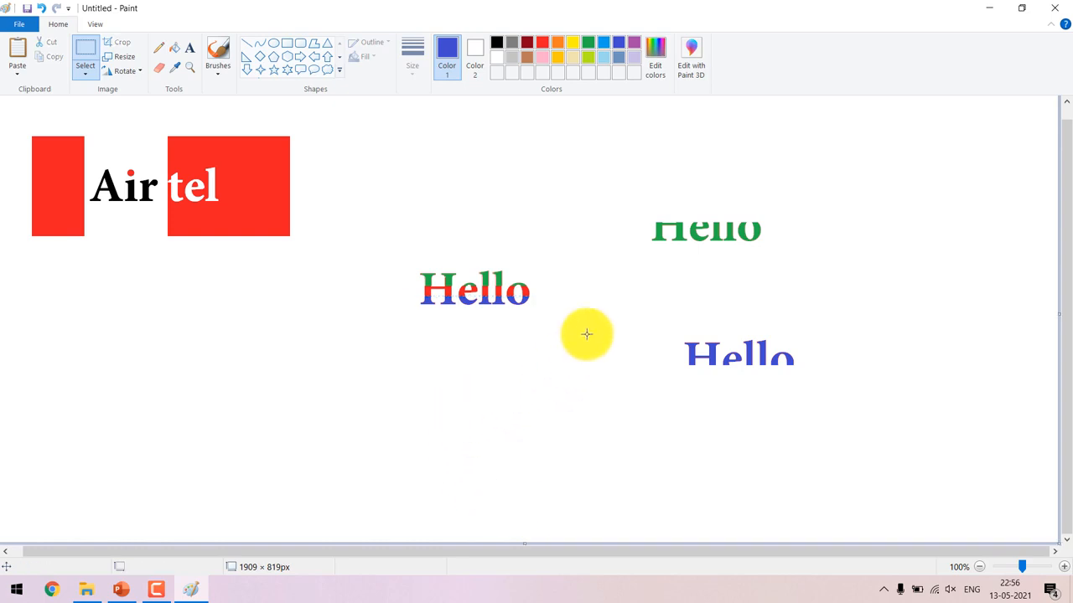
Select the leftover green and blue "Hello" pieces together and delete them.
{"action": "mouse_move", "coordinate": [625, 200]}
{"action": "left_mouse_down"}
{"action": "mouse_move", "coordinate": [749, 381]}
{"action": "mouse_move", "coordinate": [865, 425]}
{"action": "left_mouse_up"}
{"action": "key", "text": "Delete"}
Select the three-colored "Hello" and reposition it slightly up and to the left, undoing the trial moves and smeared duplicates.
{"action": "left_click_drag", "start_coordinate": [403, 256], "coordinate": [552, 349]}
{"action": "mouse_move", "coordinate": [502, 303]}
{"action": "left_mouse_down"}
{"action": "mouse_move", "coordinate": [479, 270]}
{"action": "mouse_move", "coordinate": [560, 263]}
{"action": "mouse_move", "coordinate": [620, 313]}
{"action": "mouse_move", "coordinate": [655, 318]}
{"action": "mouse_move", "coordinate": [712, 364]}
{"action": "left_mouse_up"}
{"action": "key", "text": "ctrl+z"}
{"action": "mouse_move", "coordinate": [378, 237]}
{"action": "left_mouse_down"}
{"action": "mouse_move", "coordinate": [402, 283]}
{"action": "mouse_move", "coordinate": [515, 295]}
{"action": "mouse_move", "coordinate": [473, 270]}
{"action": "left_mouse_up"}
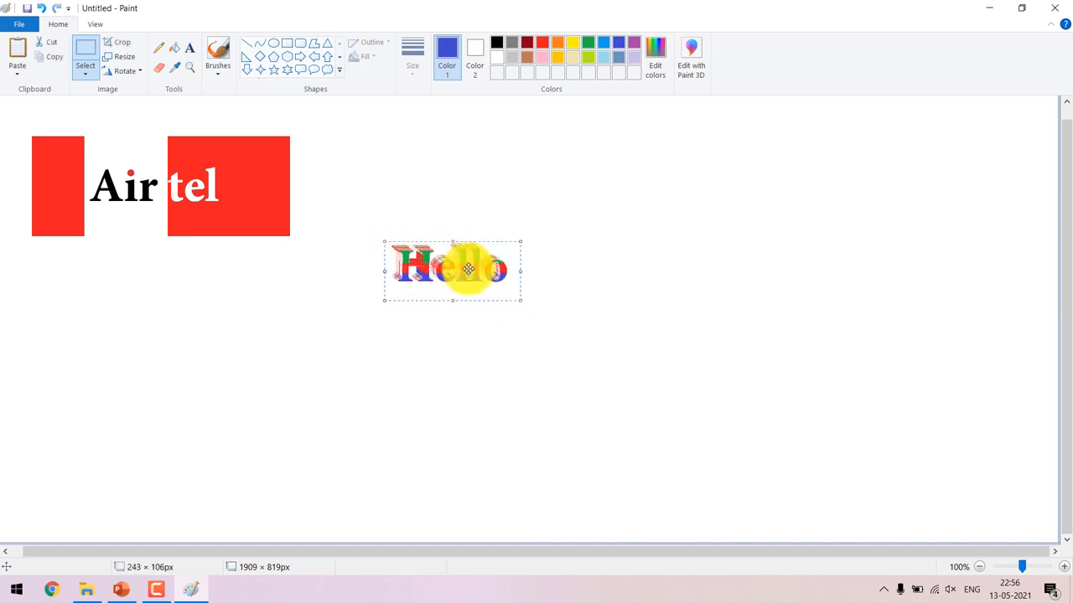
{"action": "key", "text": "ctrl+z"}
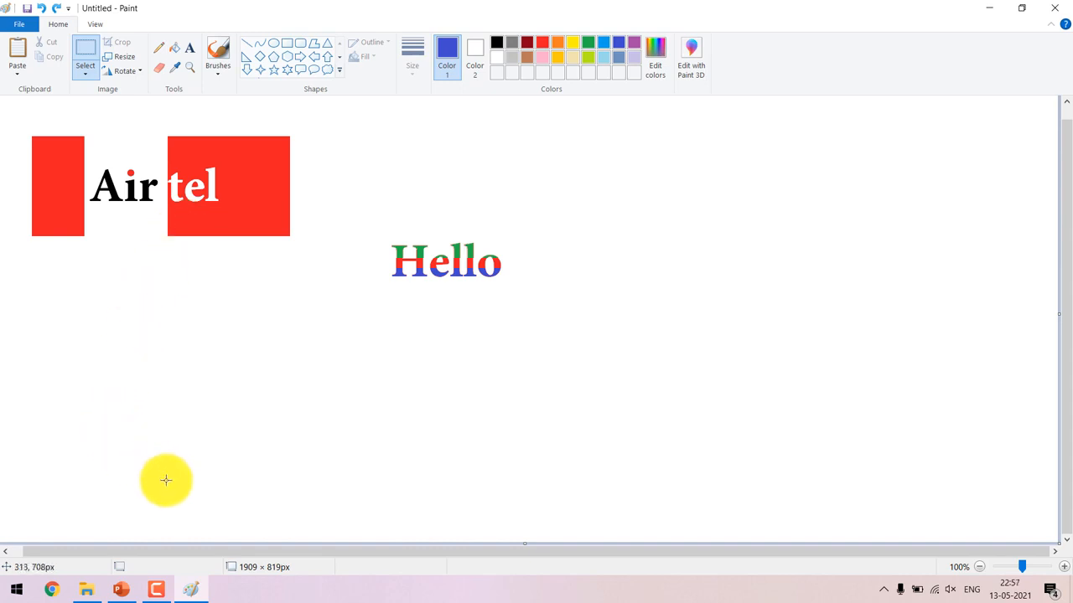
Switch to the PowerPoint presentation and open the "Hardware and Software" slide.
{"action": "left_click", "coordinate": [121, 591]}
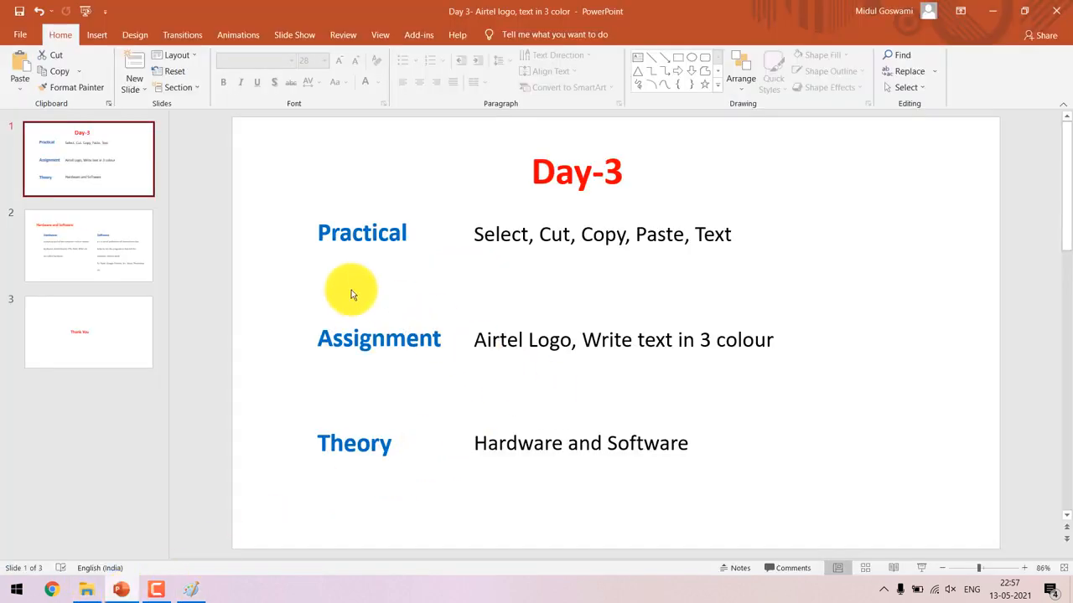
{"action": "left_click", "coordinate": [89, 259]}
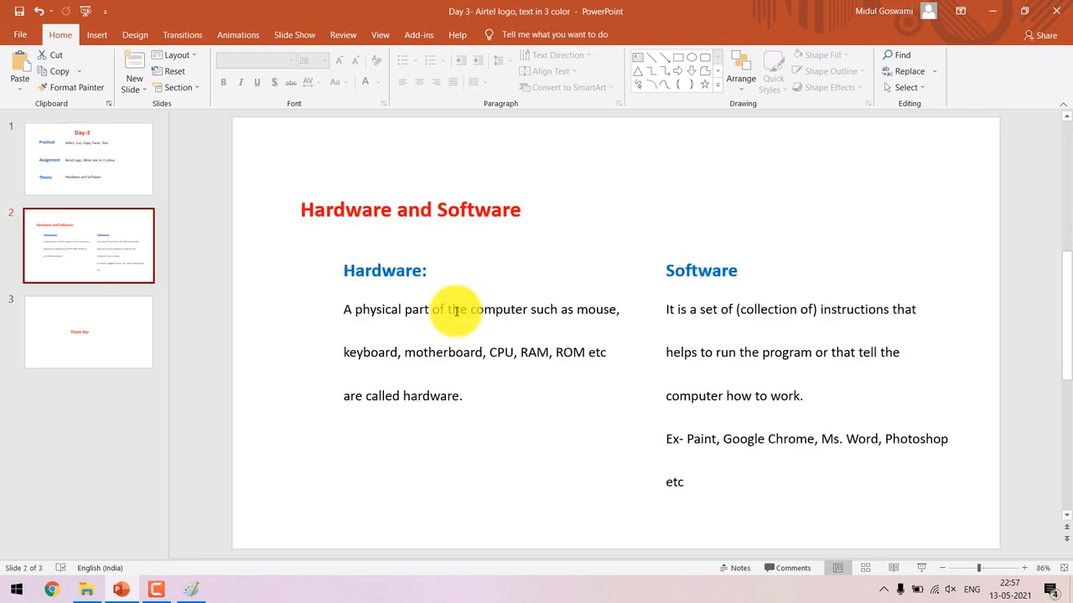